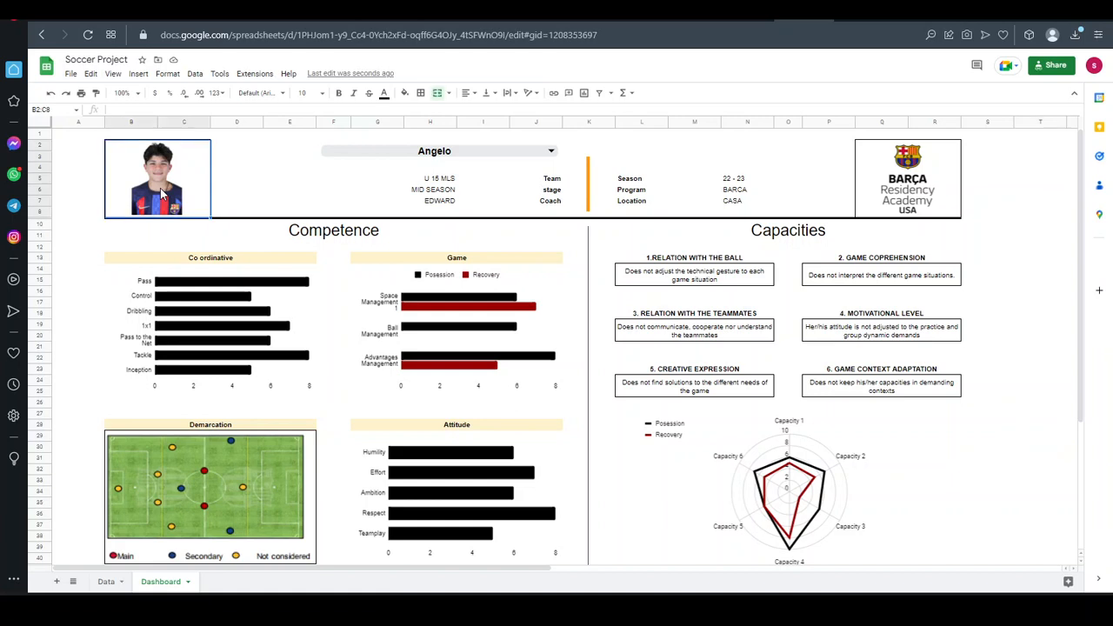
Delete the player photo and the Barça Residency Academy logo from the dashboard header
left_click(314, 175)
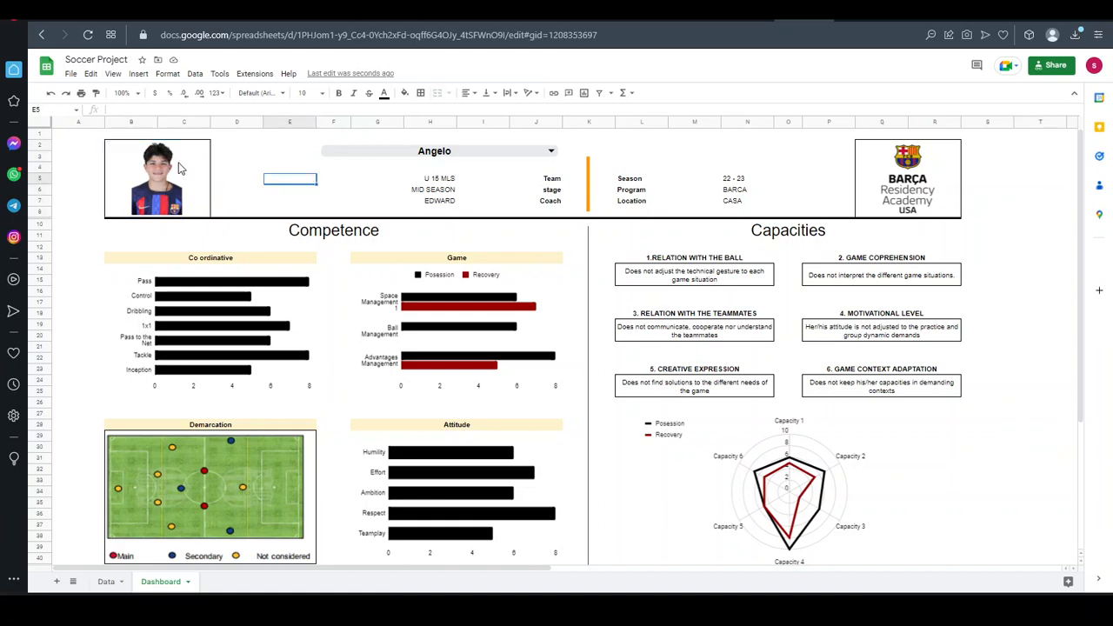
left_click(179, 167)
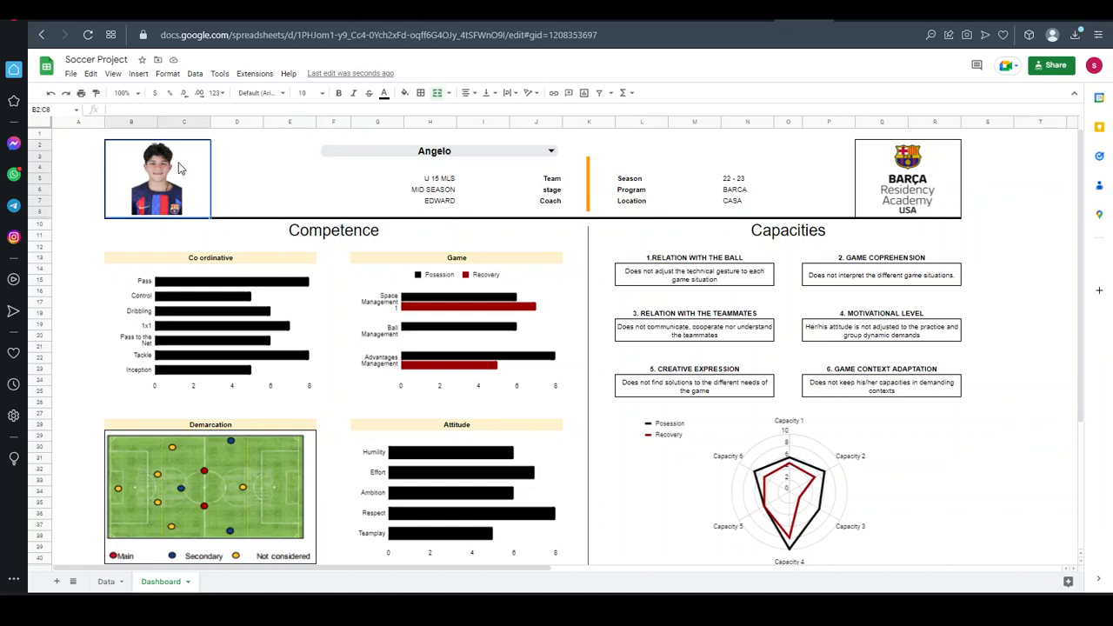
key("Delete")
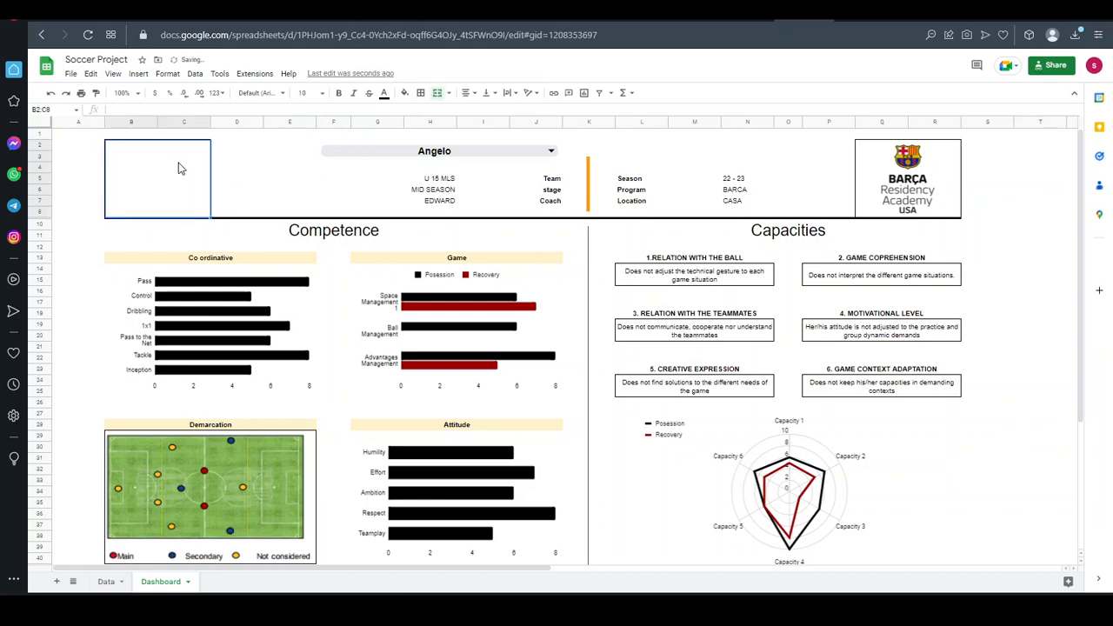
left_click(910, 200)
key("Delete")
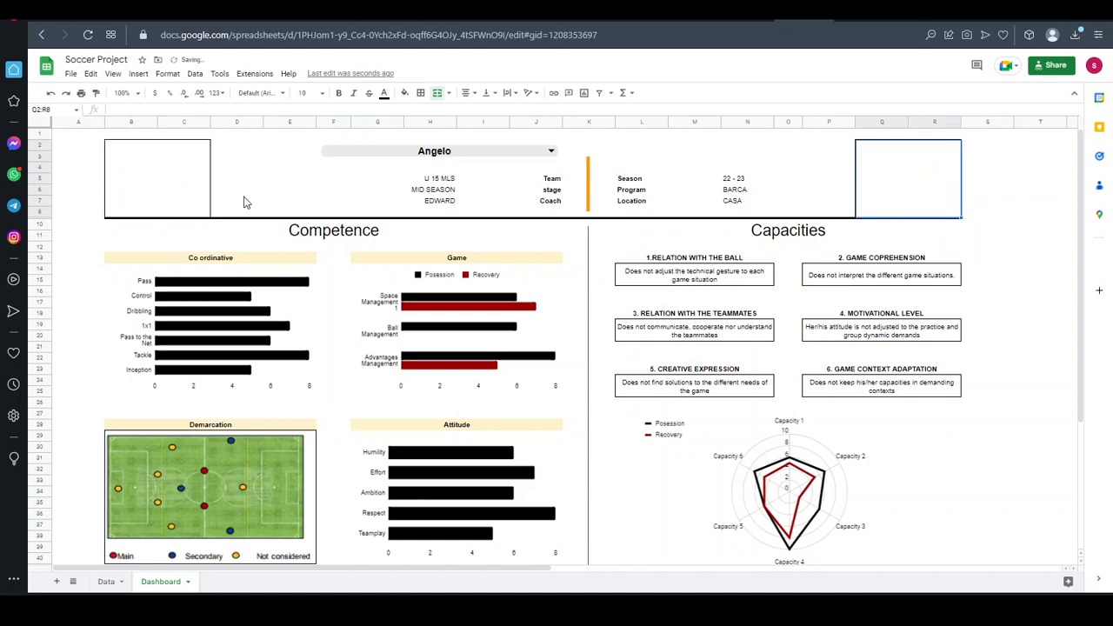
Insert the player's portrait photo from the FiverrImages folder into the empty header cell B2:C8 as an in-cell image
left_click(152, 195)
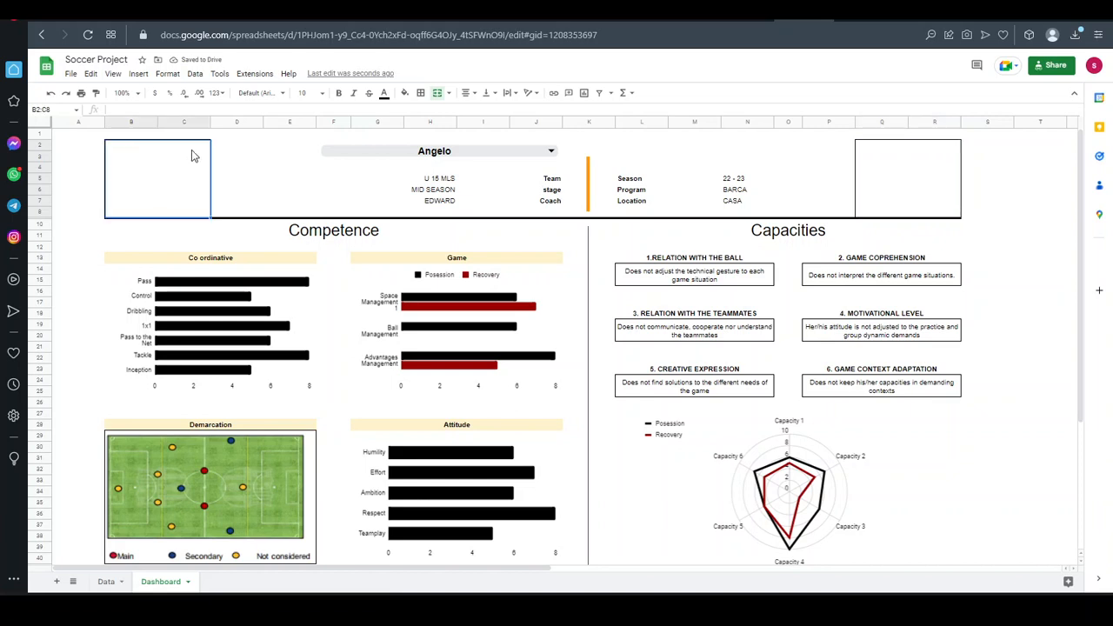
left_click(139, 74)
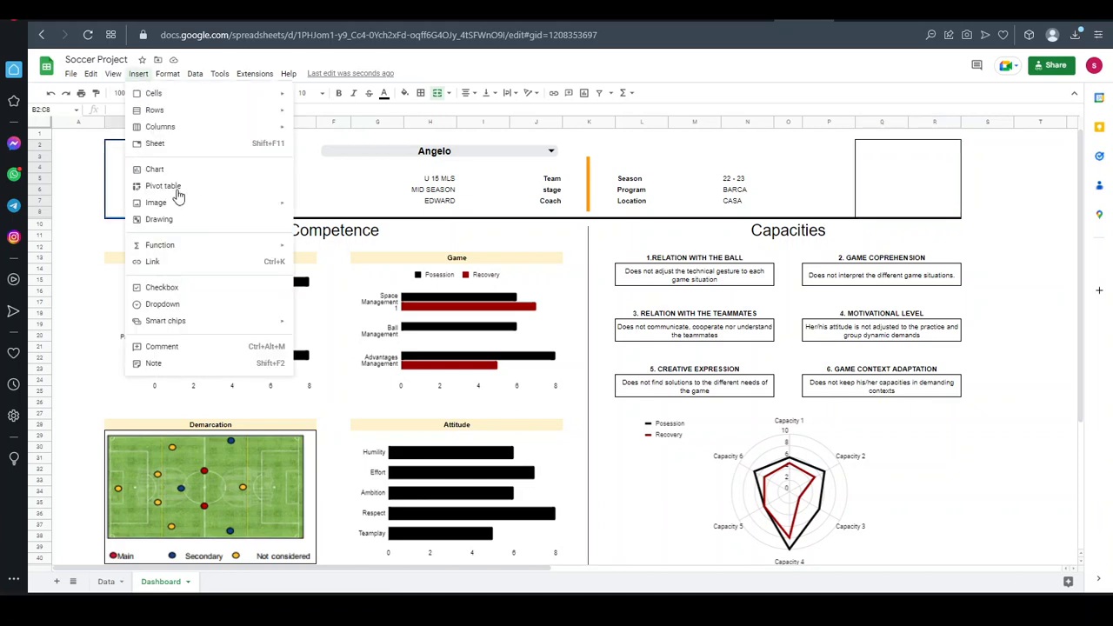
mouse_move(258, 211)
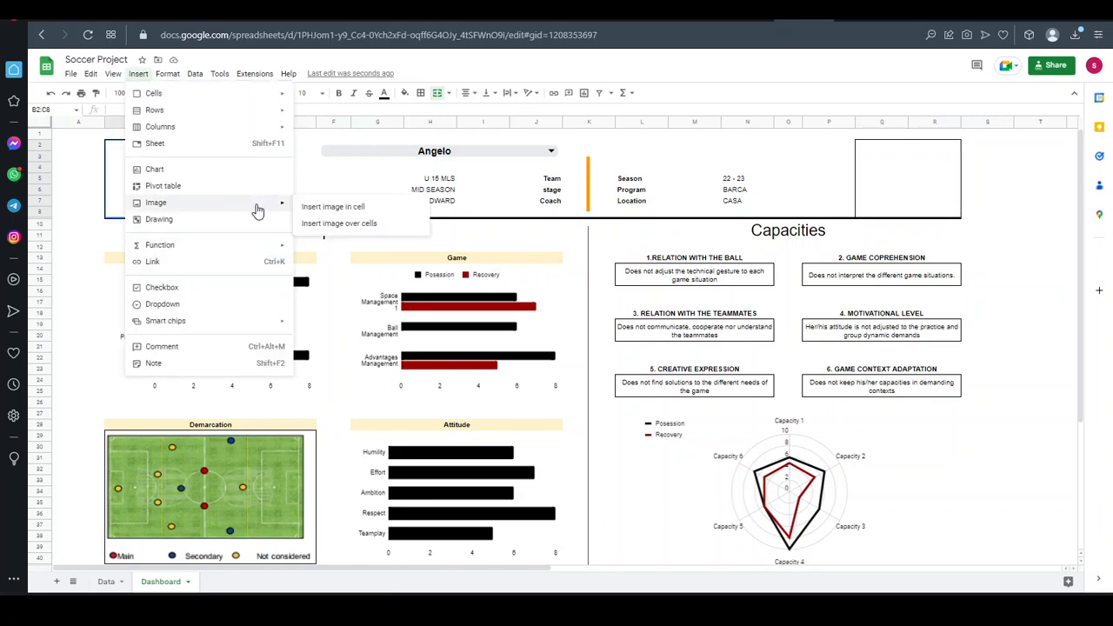
left_click(323, 210)
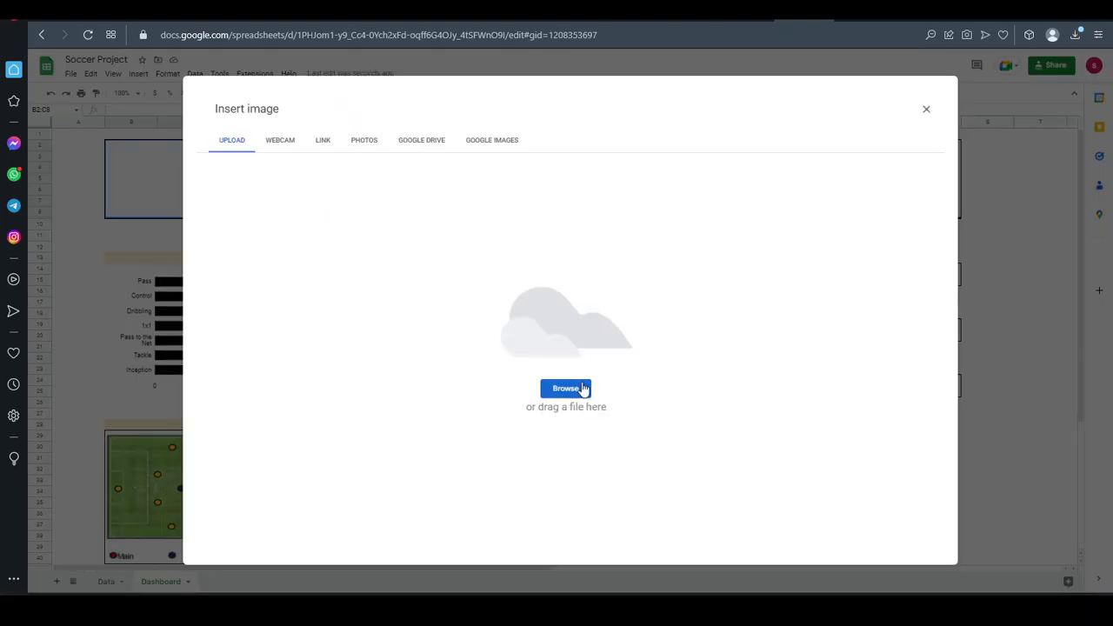
left_click(553, 388)
left_click(653, 348)
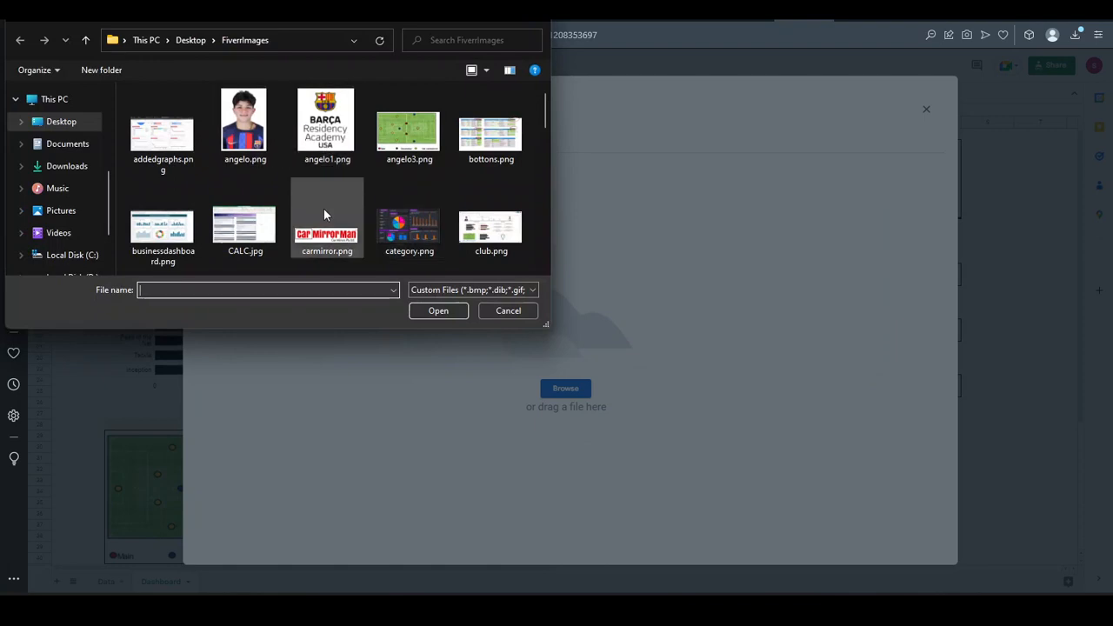
left_click(254, 122)
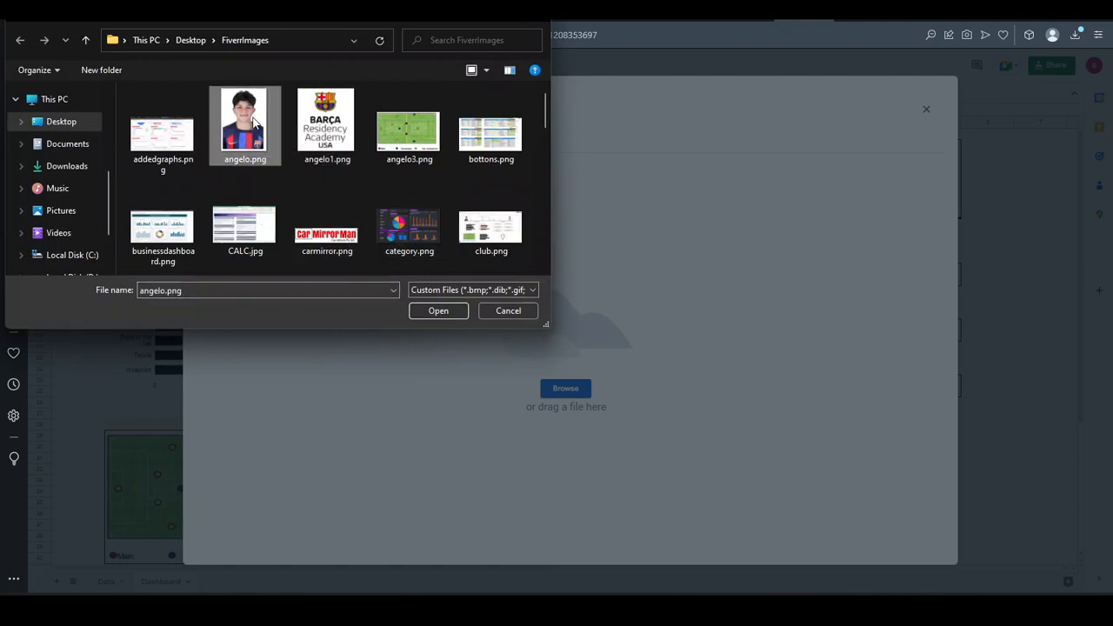
double_click(254, 124)
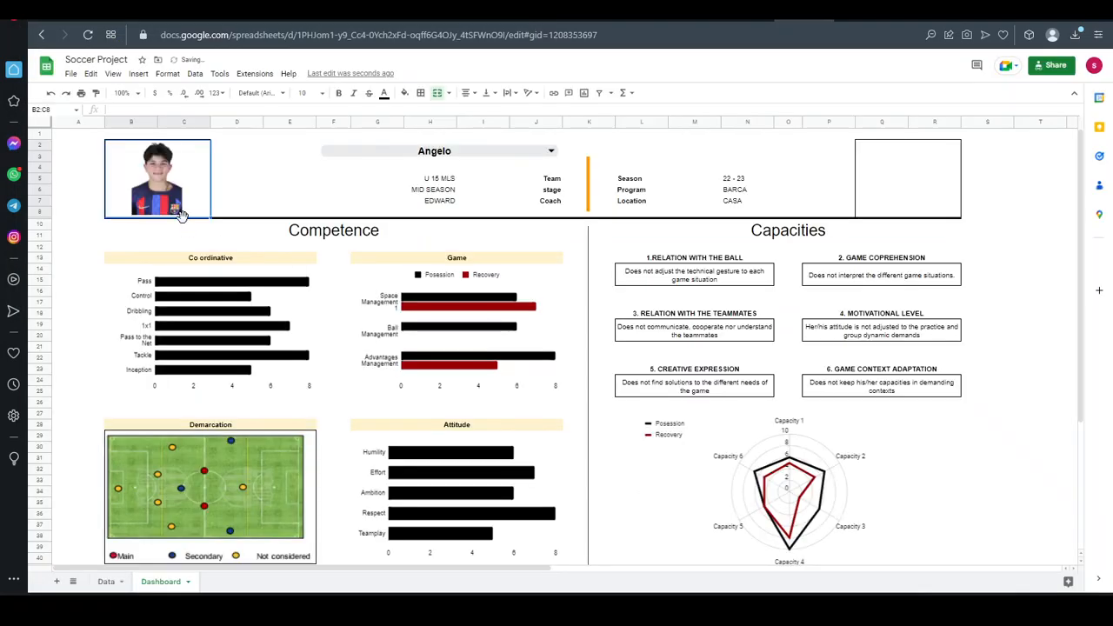
Upload the Desk Jockey Fitness logo as an in-cell image into the empty header cell Q2:R8
left_click(913, 180)
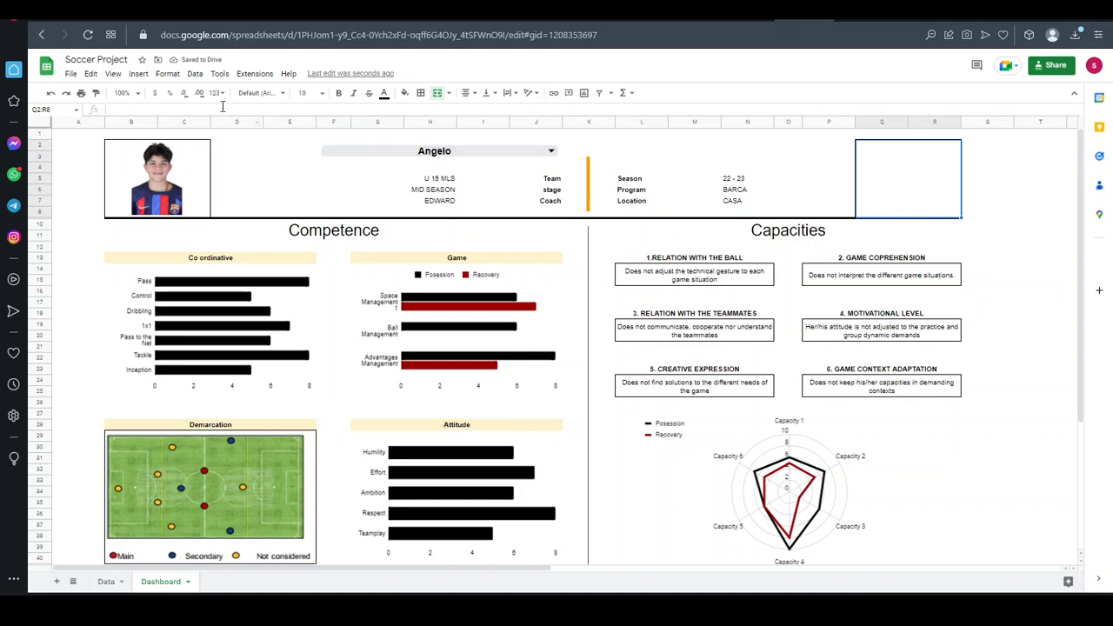
left_click(139, 73)
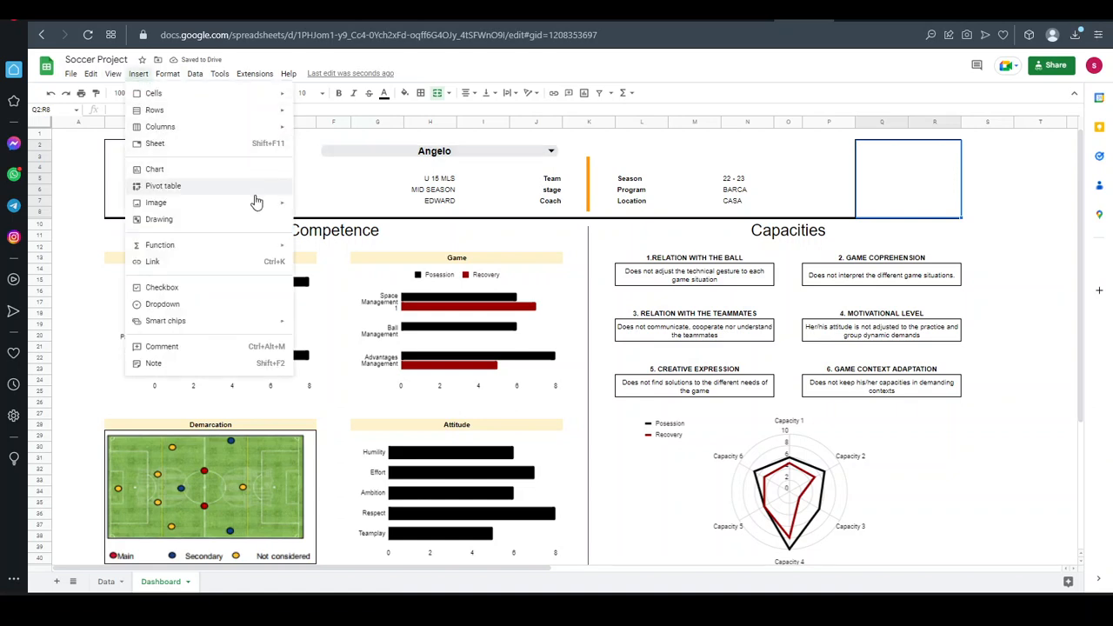
mouse_move(272, 205)
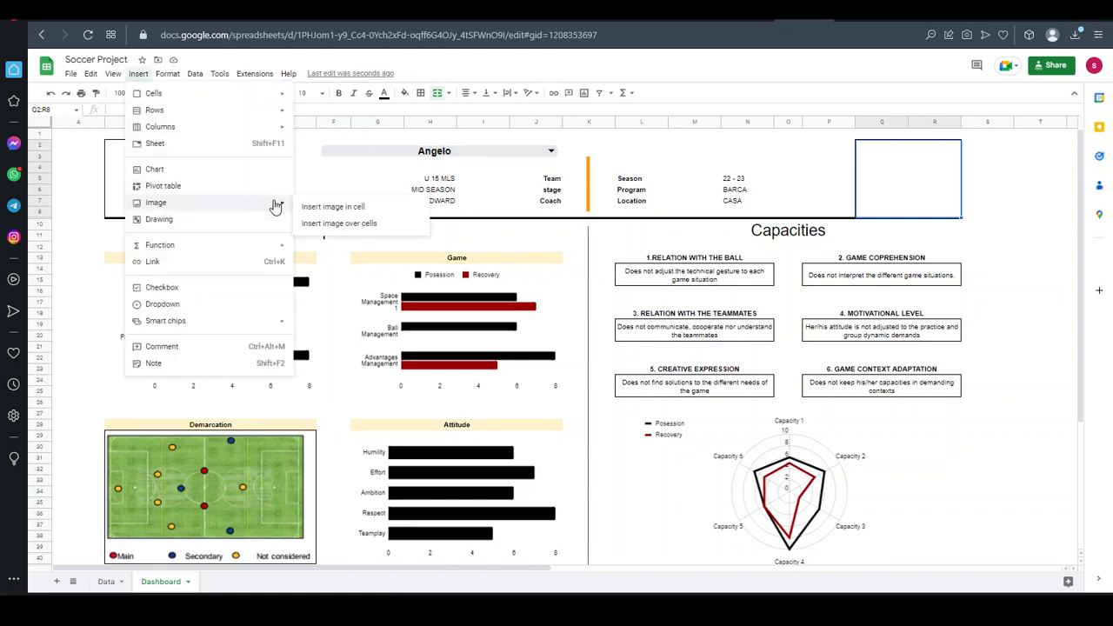
left_click(330, 207)
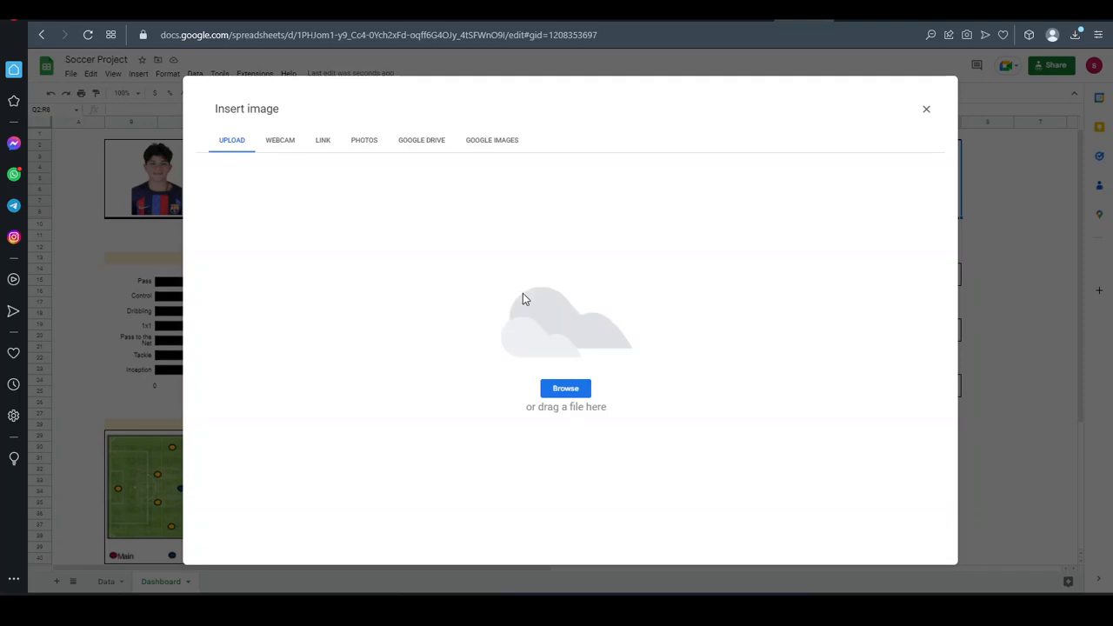
left_click(565, 388)
left_click(594, 280)
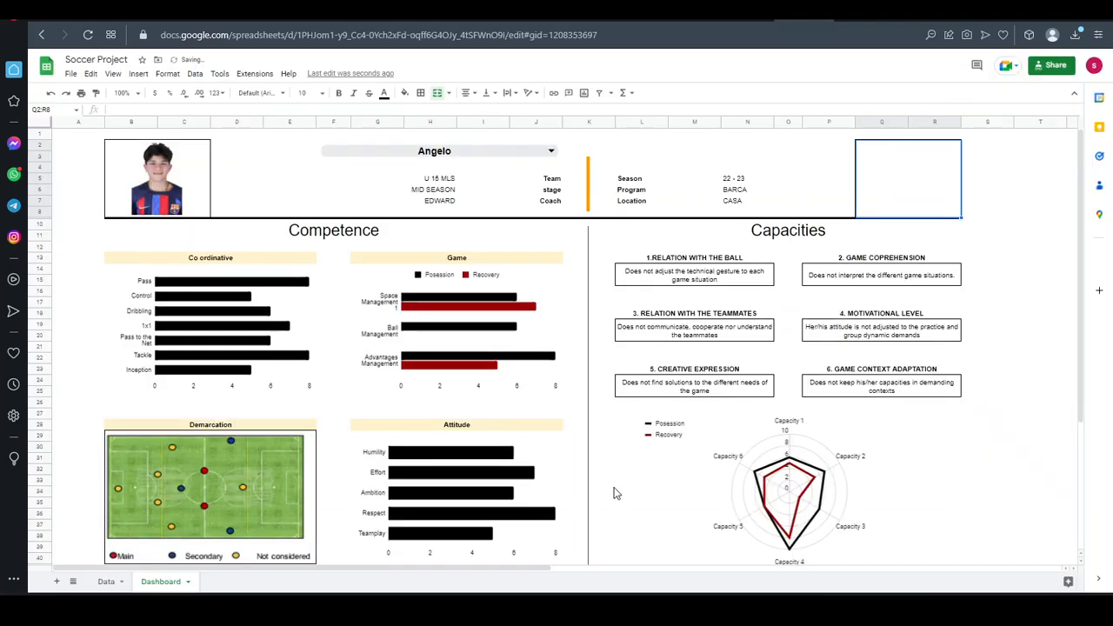
left_click(1011, 248)
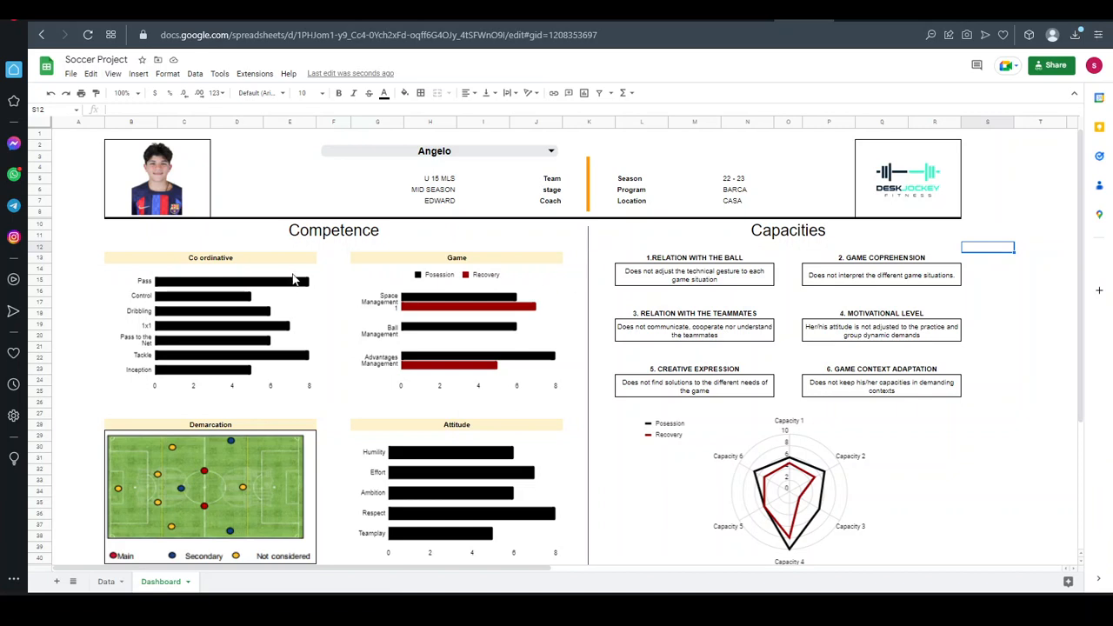
left_click(335, 295)
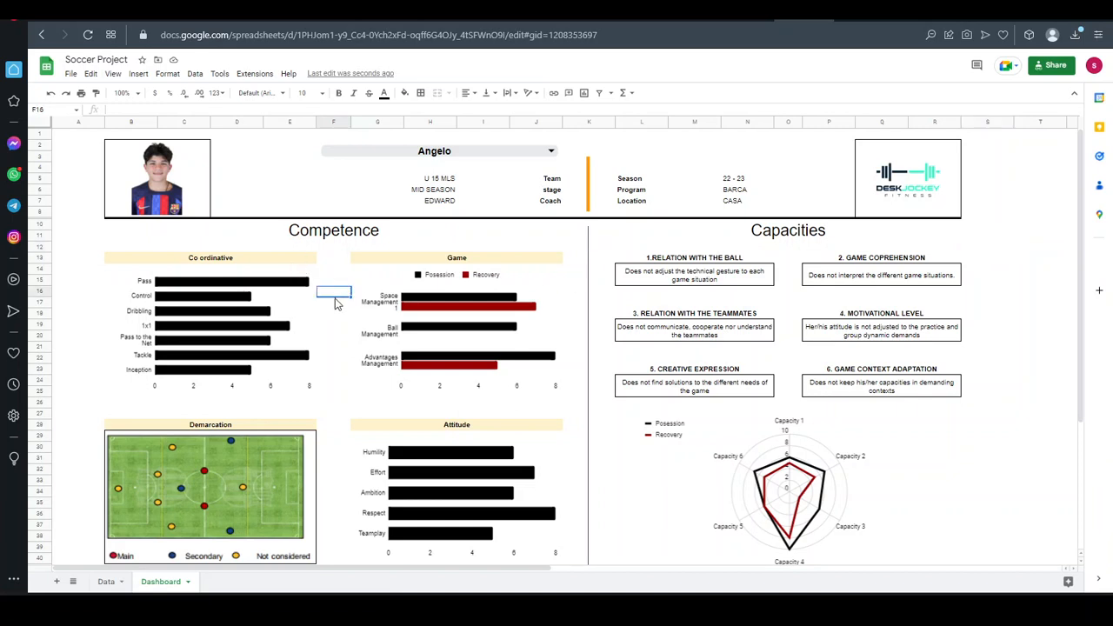
Fill the Co ordinative heading with golden yellow and the Game heading with soft green
left_click(182, 262)
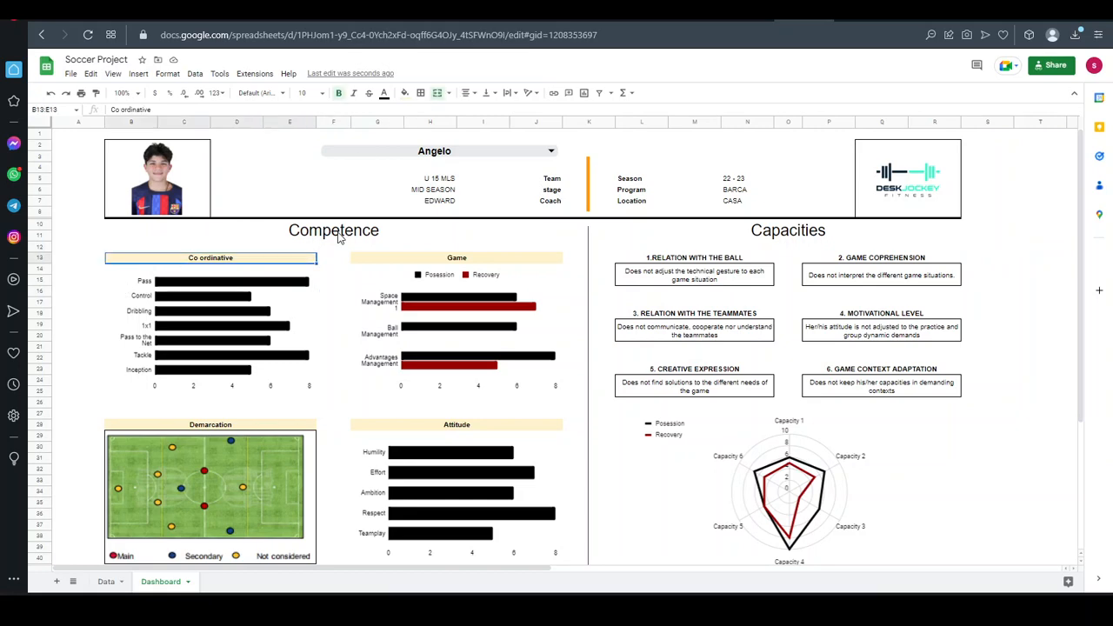
left_click(405, 94)
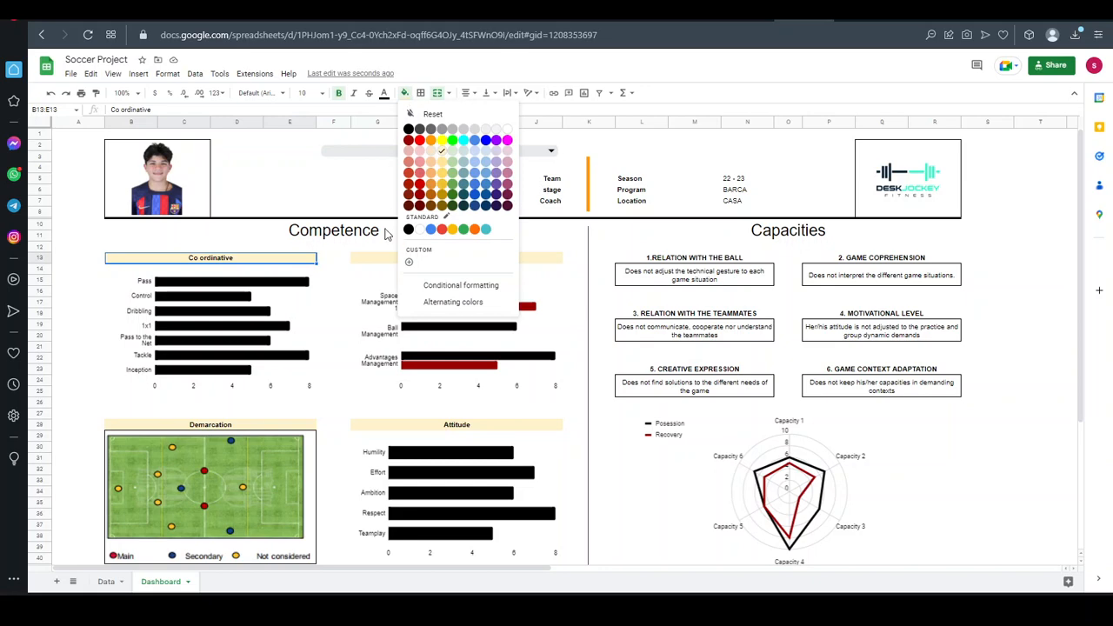
left_click(442, 179)
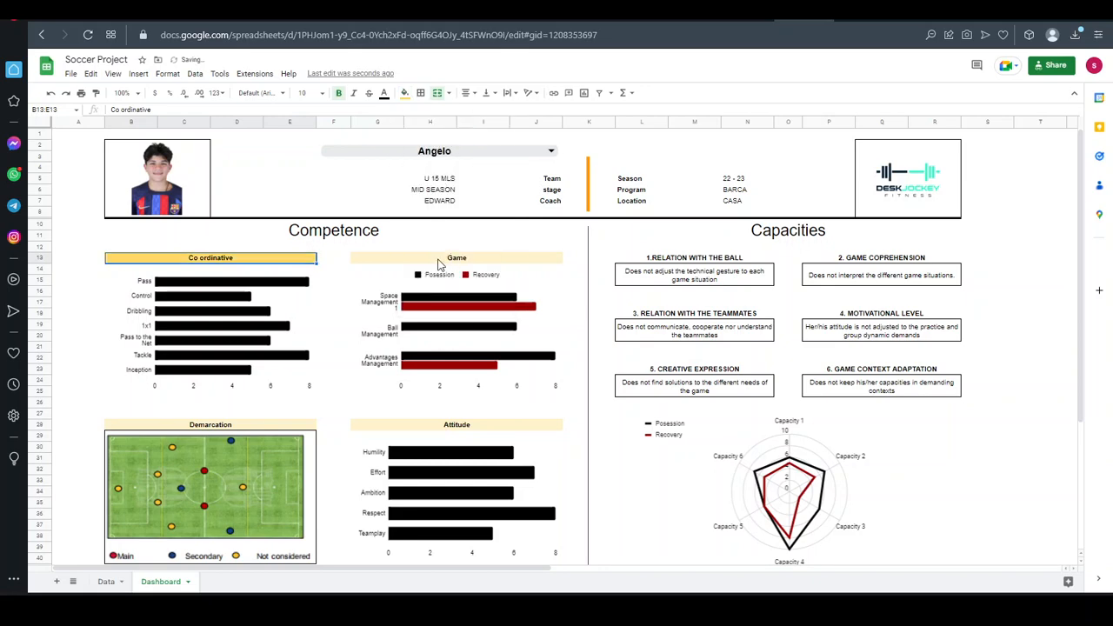
left_click(439, 265)
left_click(405, 93)
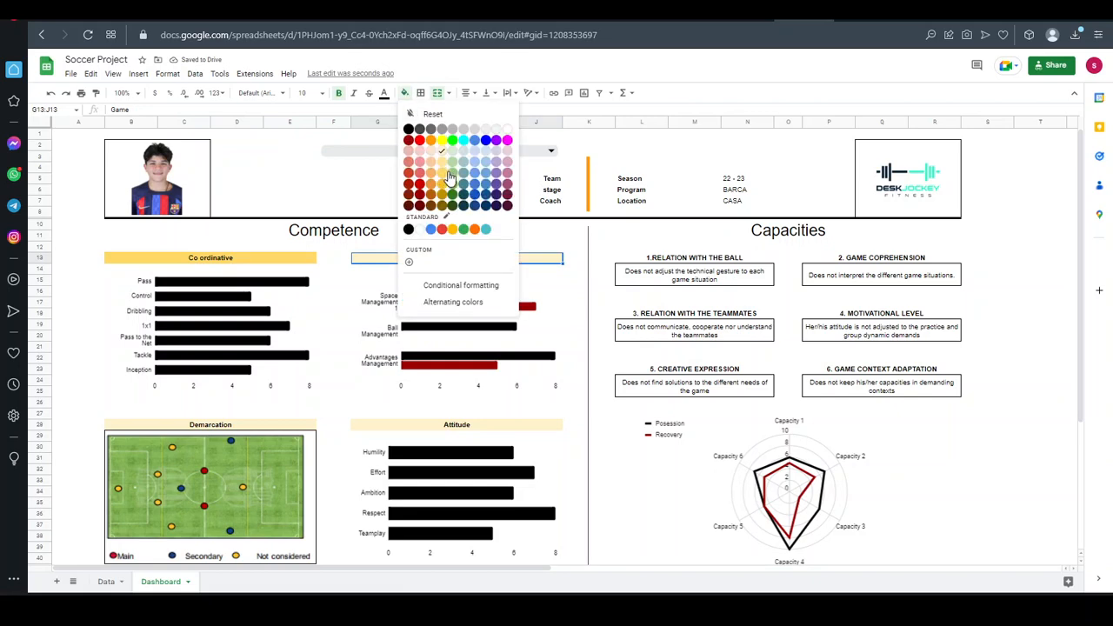
left_click(455, 176)
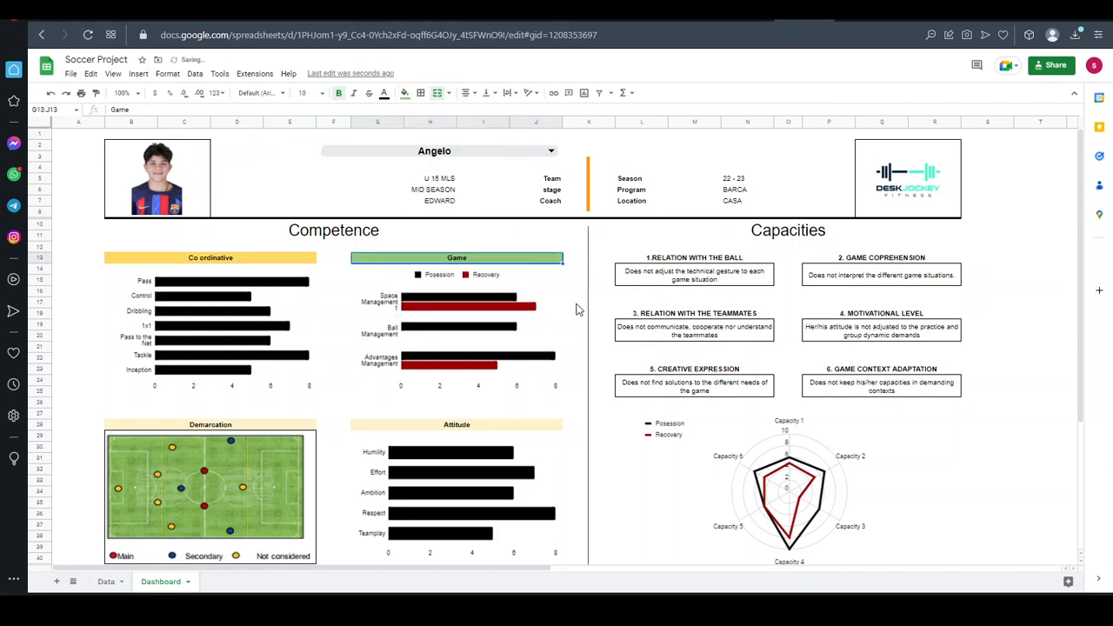
left_click(579, 304)
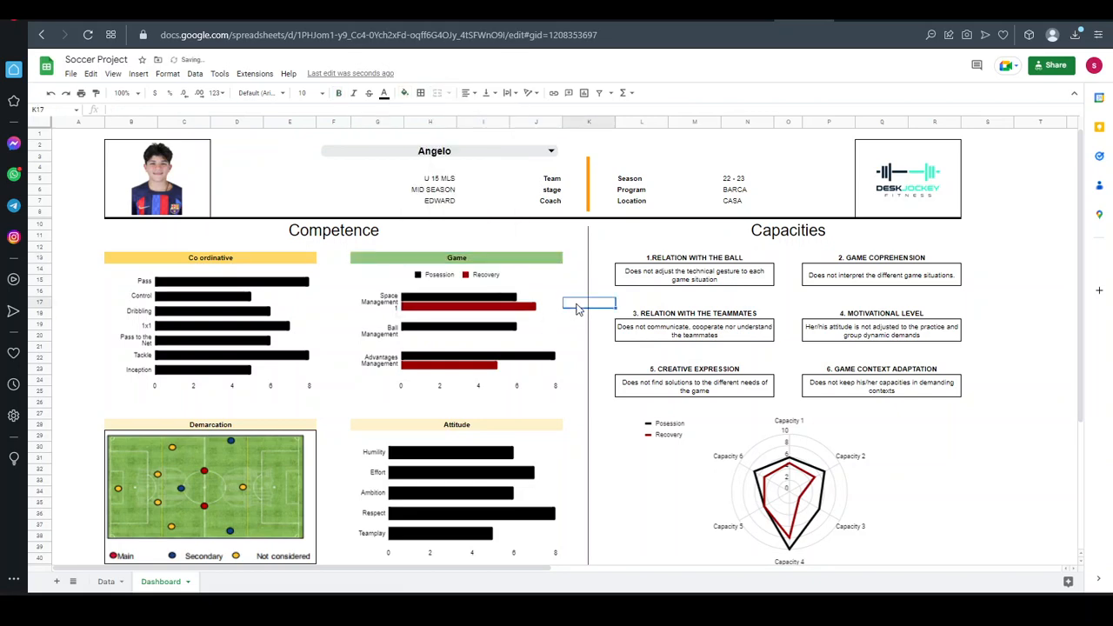
Fill the Competence section heading with dark red
left_click(307, 237)
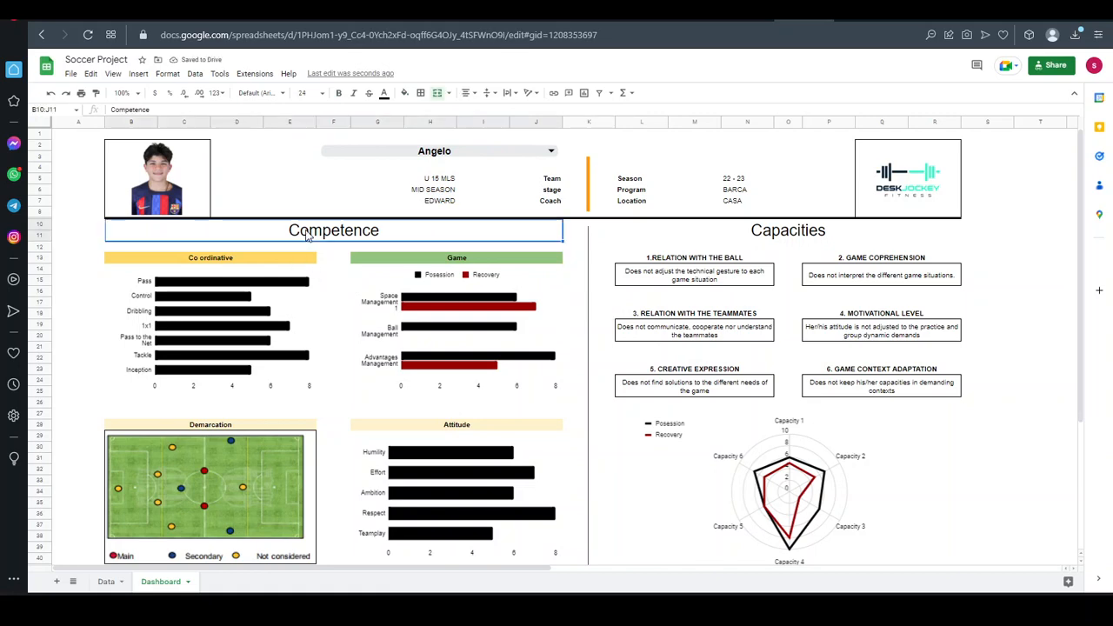
left_click(405, 93)
left_click(418, 193)
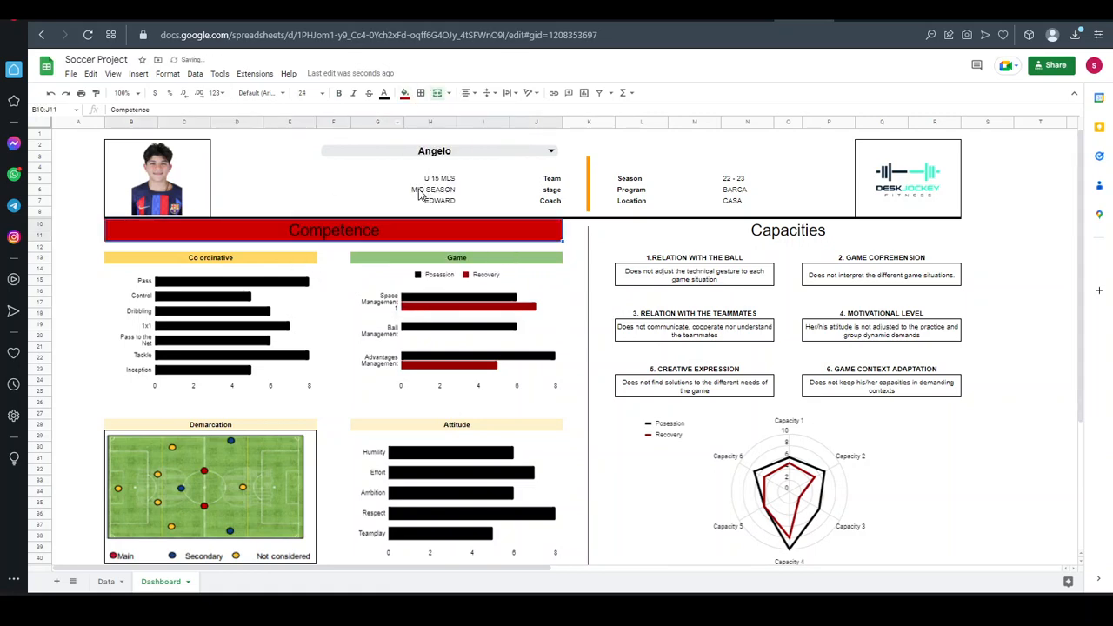
left_click(561, 319)
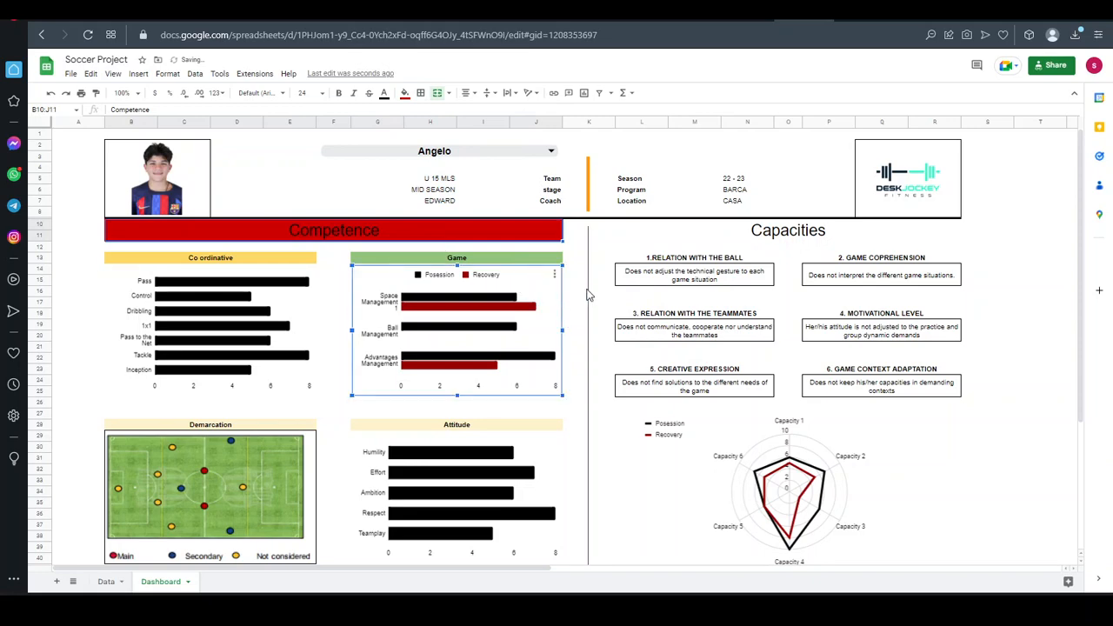
left_click(587, 287)
Set the fill of the Competence section heading to white
left_click(527, 235)
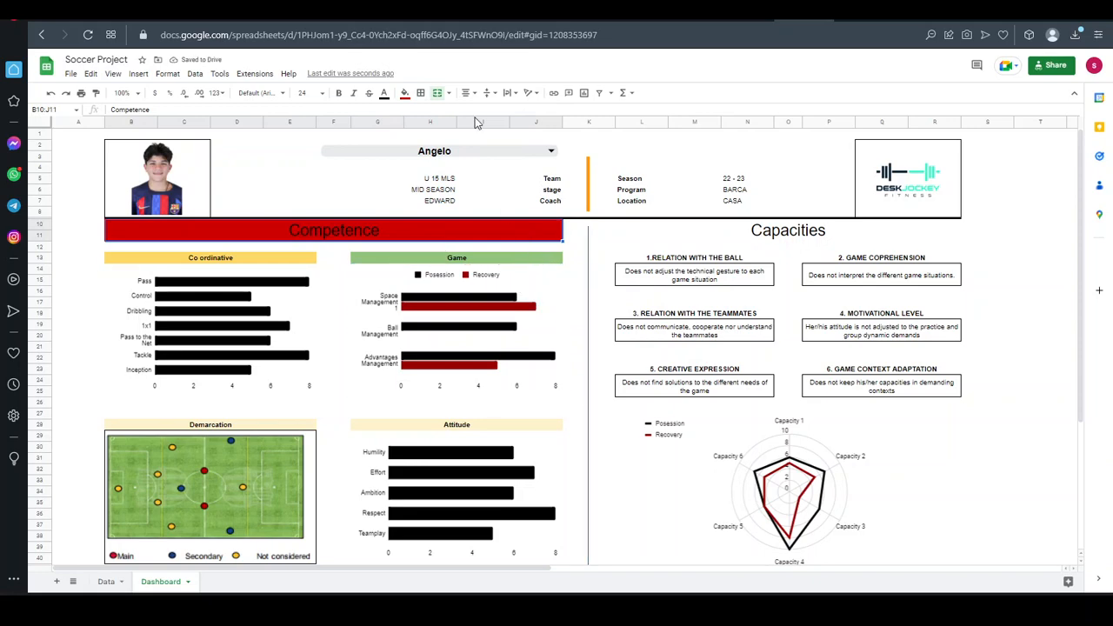
left_click(404, 92)
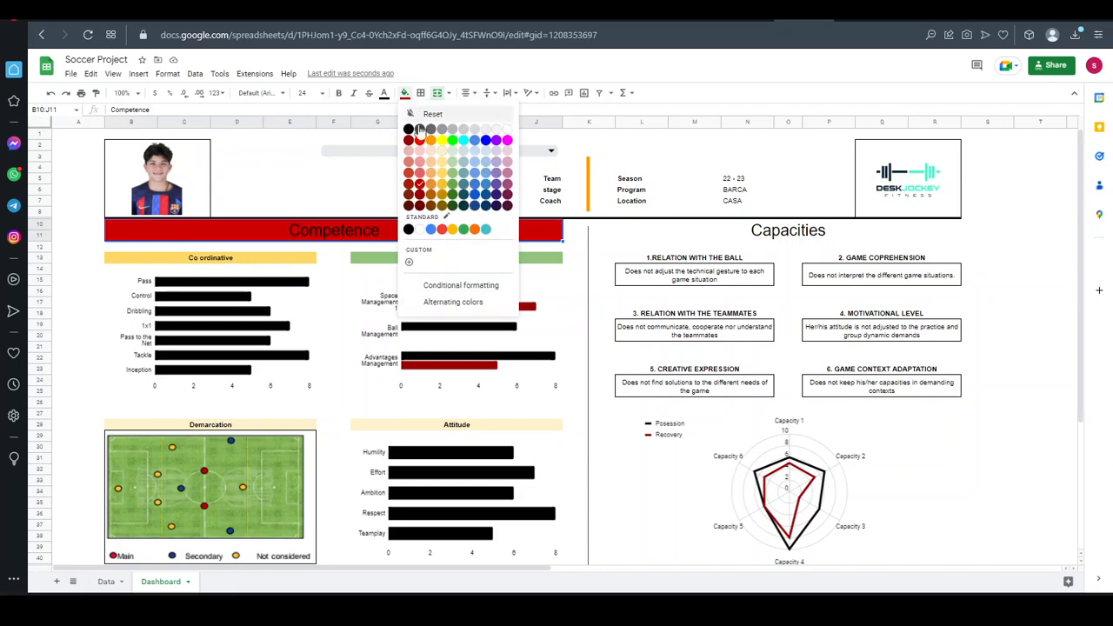
left_click(506, 130)
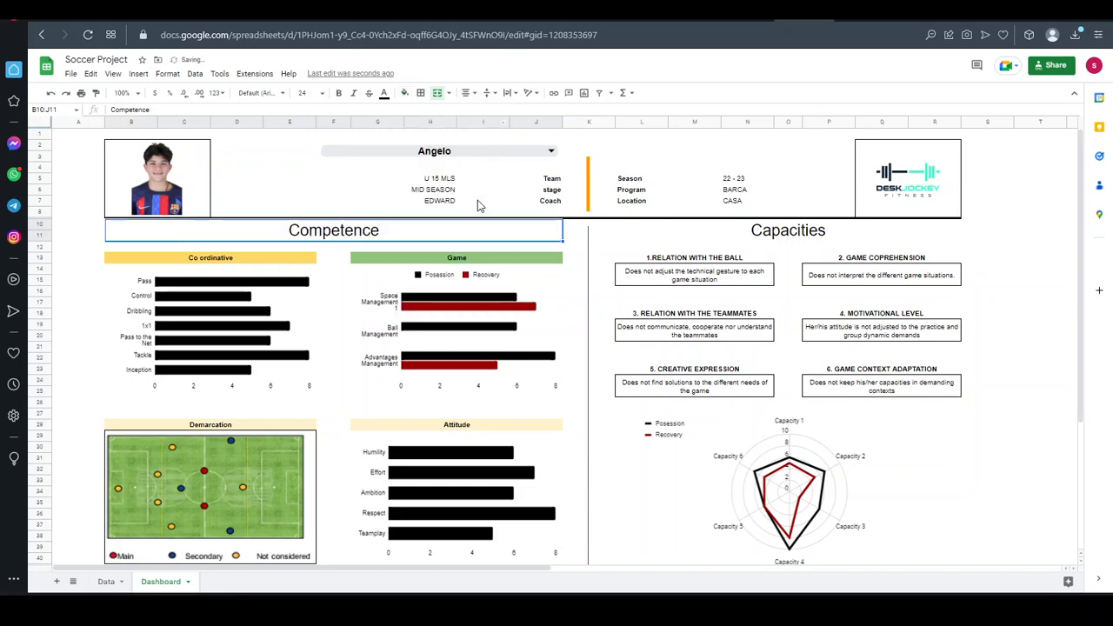
Fill both the Game heading and the Co ordinative heading with the same pale orange
left_click(514, 260)
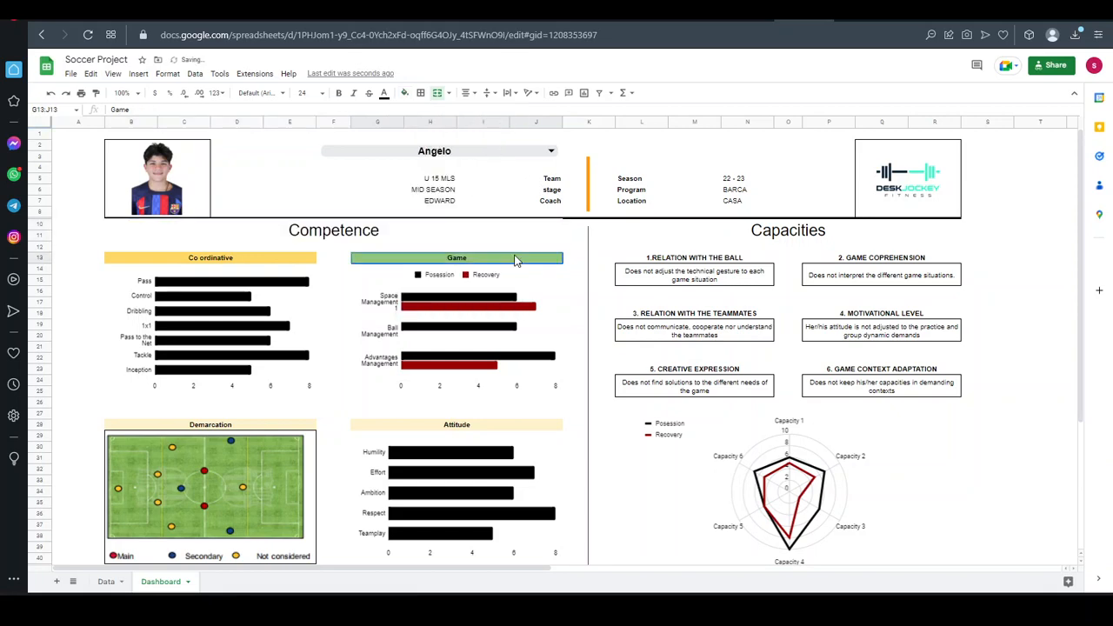
left_click(404, 92)
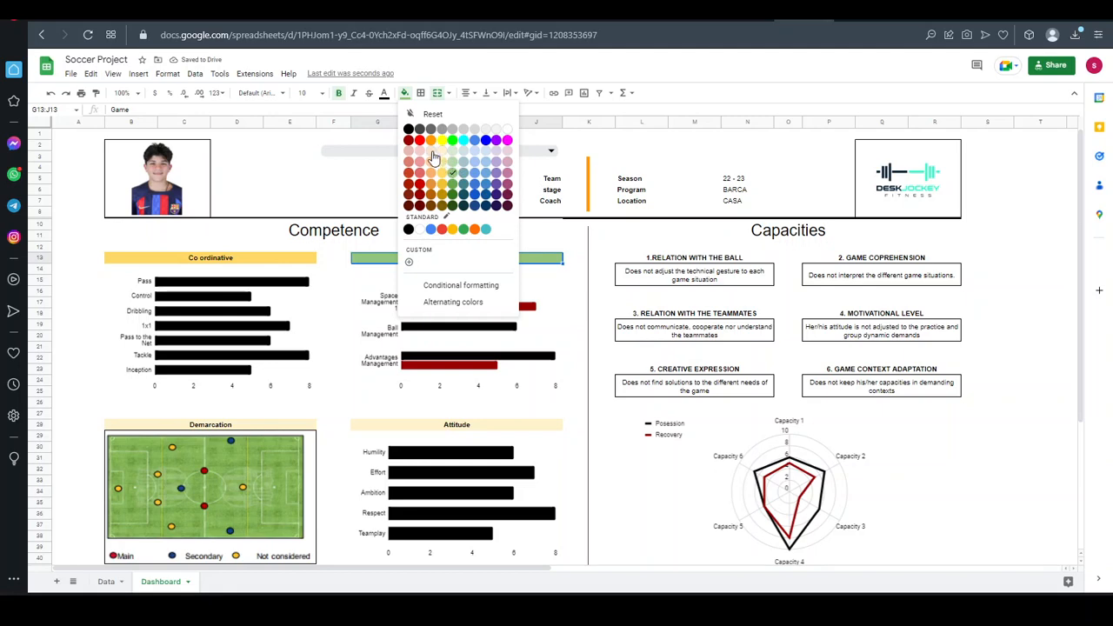
left_click(430, 152)
left_click(278, 261)
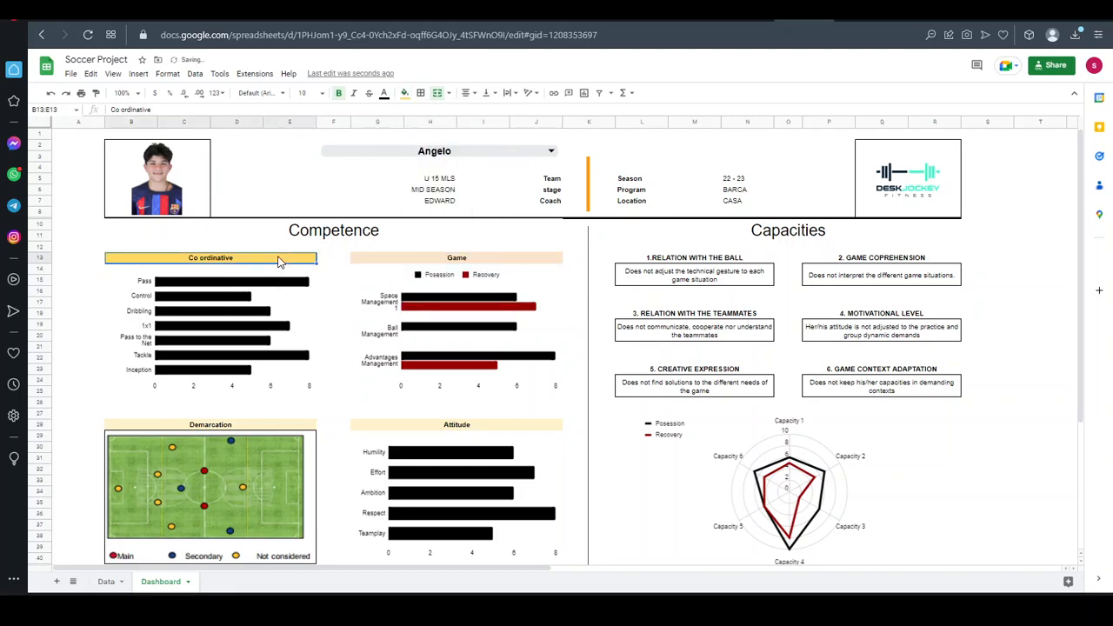
left_click(404, 92)
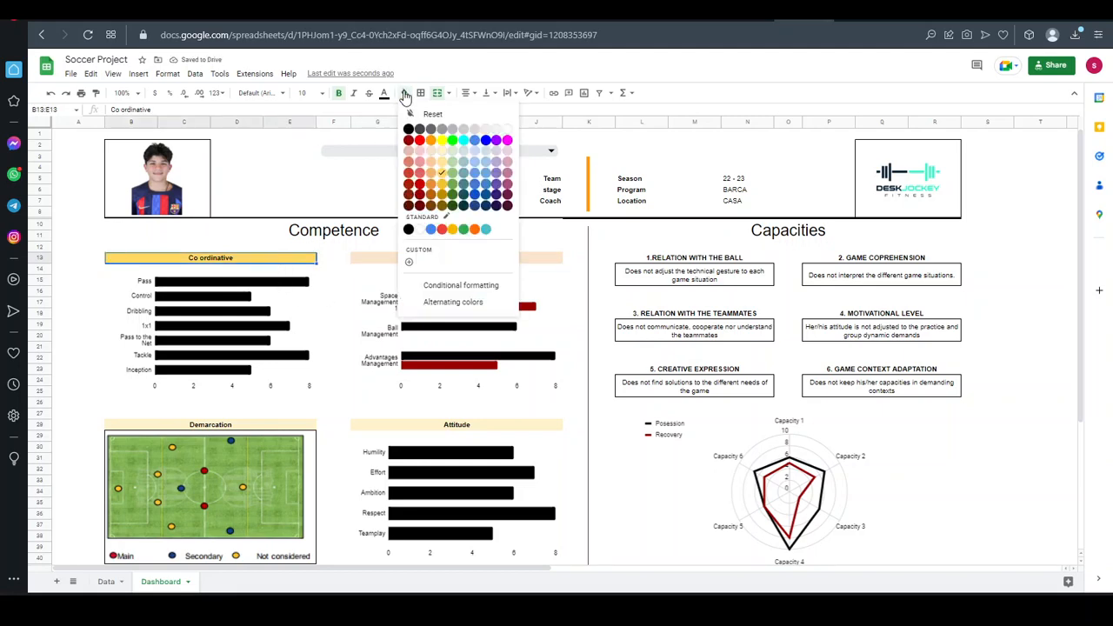
left_click(430, 155)
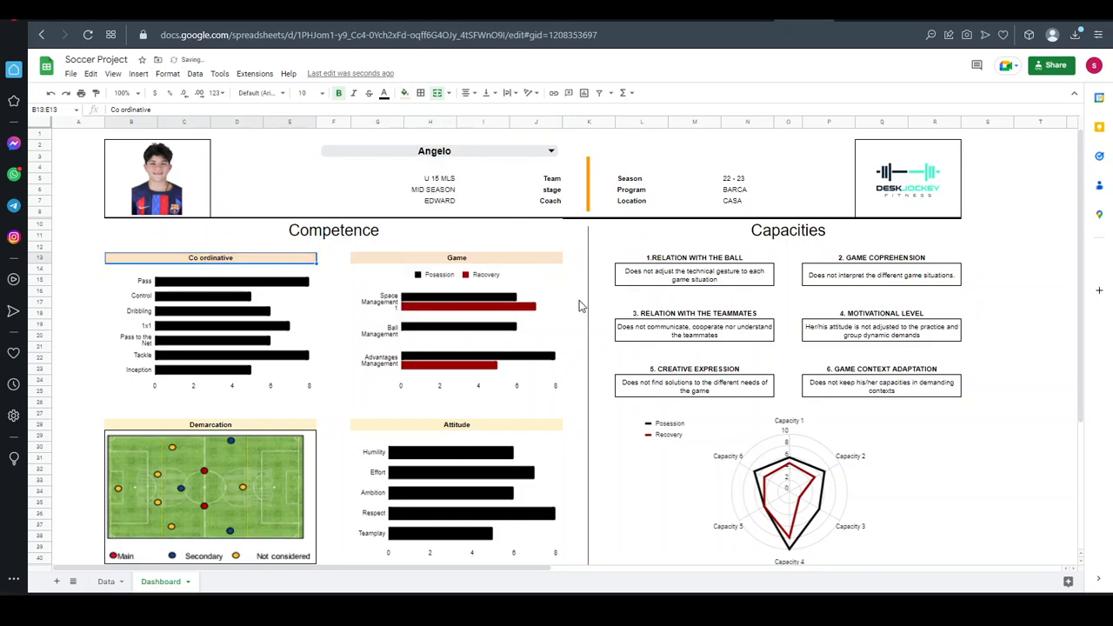
Open the series formatting options of the Game bar chart
left_click(581, 304)
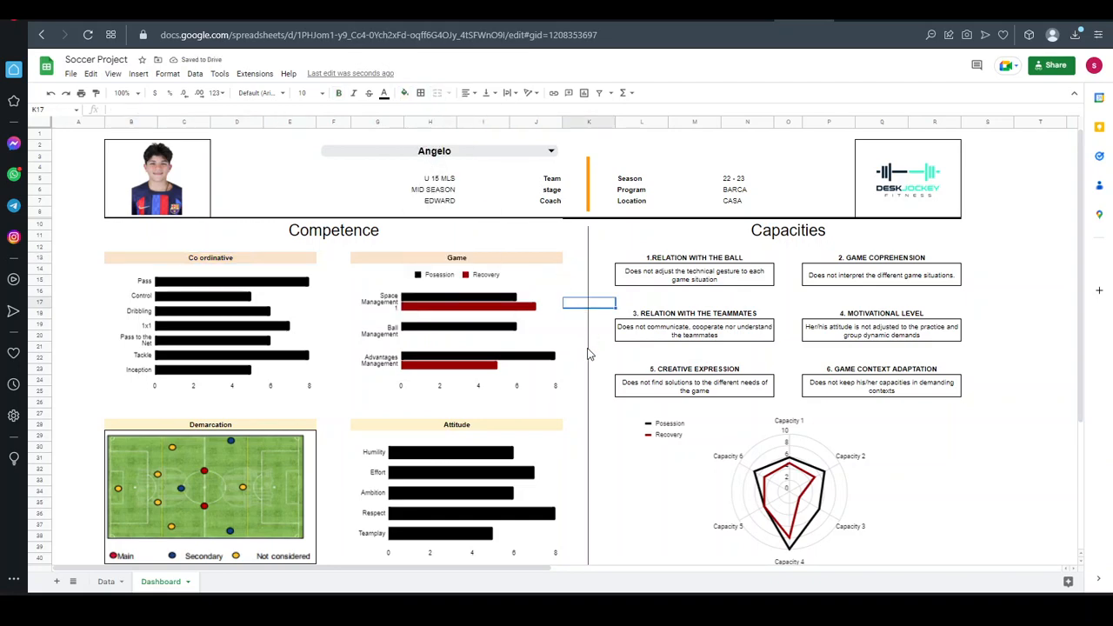
scroll(589, 349, "down", 1)
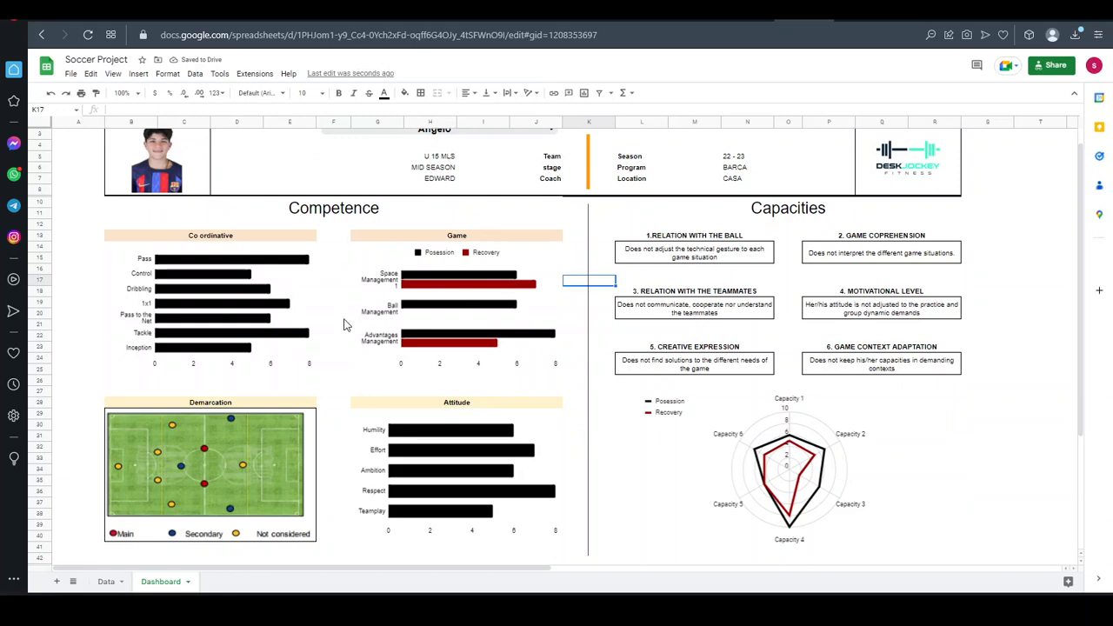
left_click(253, 297)
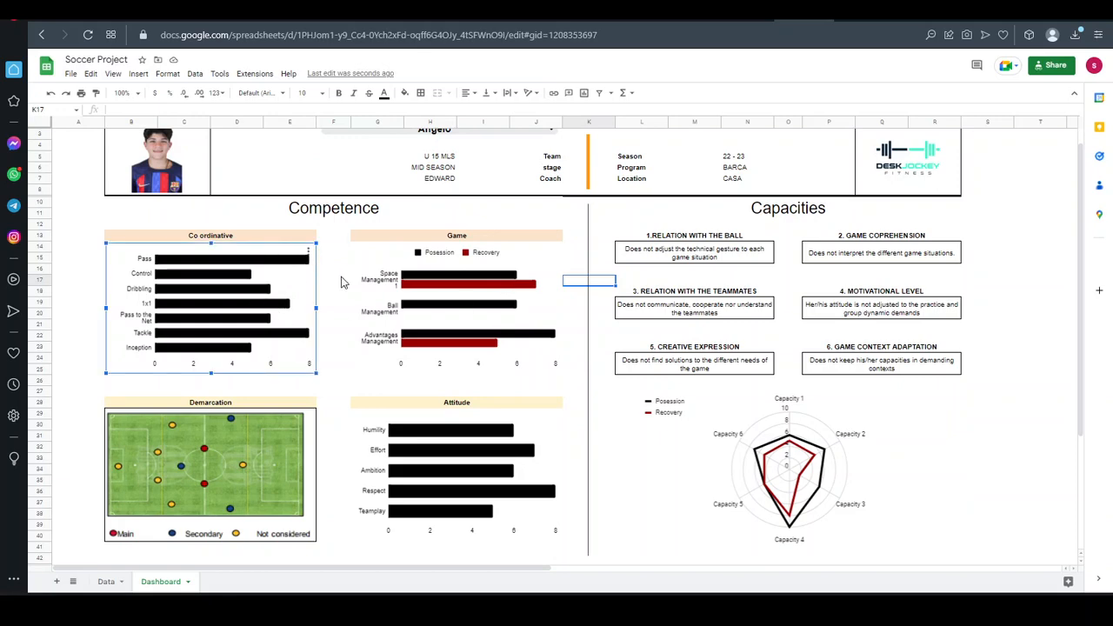
left_click(501, 304)
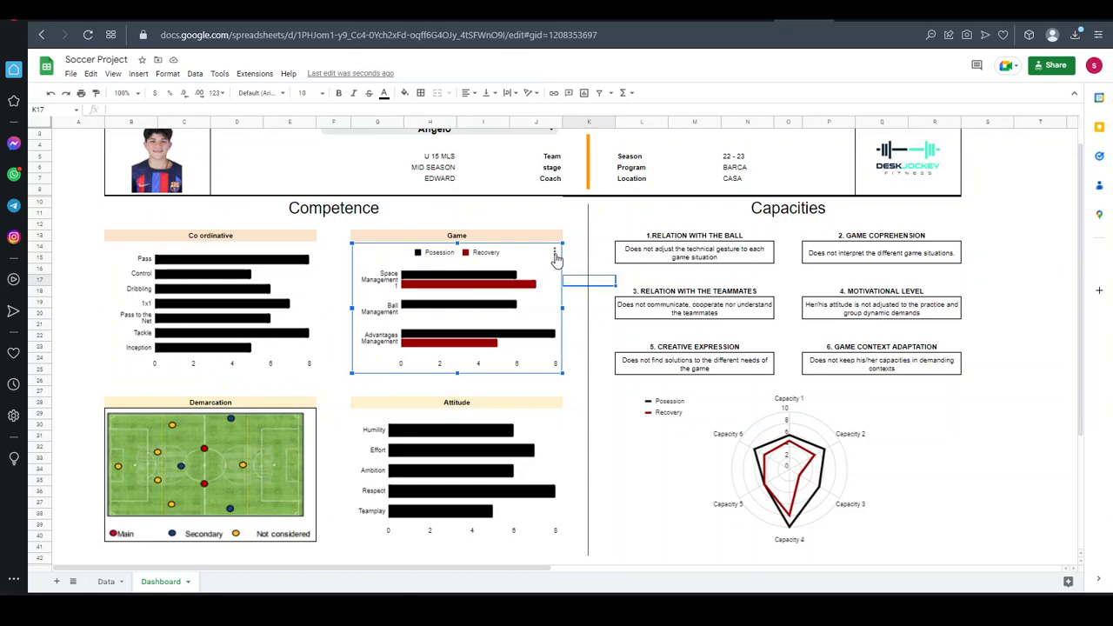
left_click(554, 253)
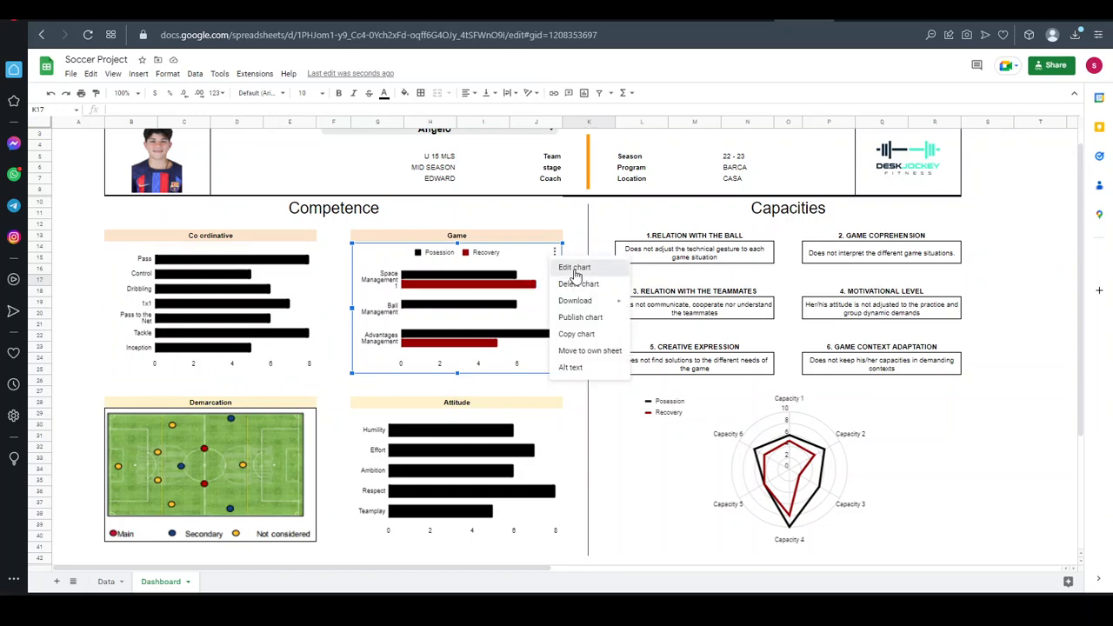
left_click(574, 269)
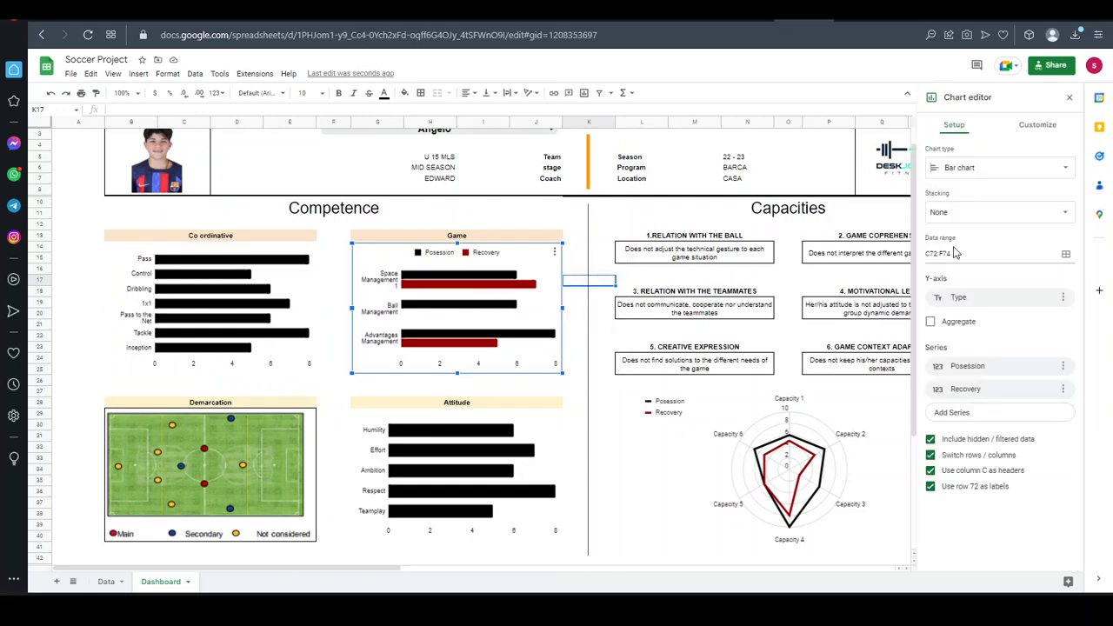
left_click(1043, 127)
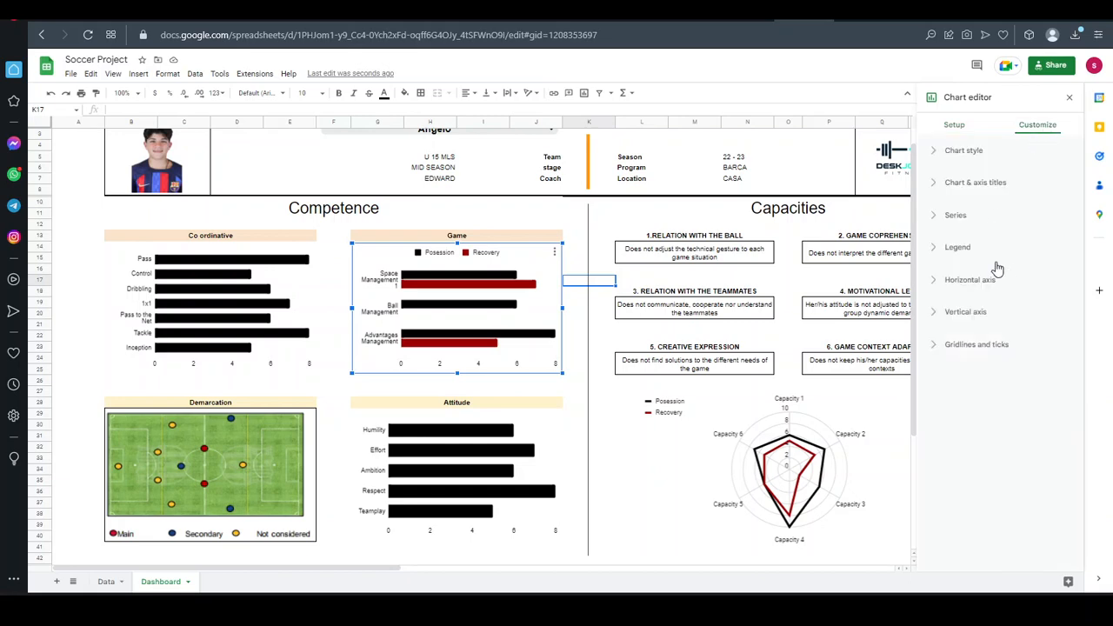
left_click(963, 217)
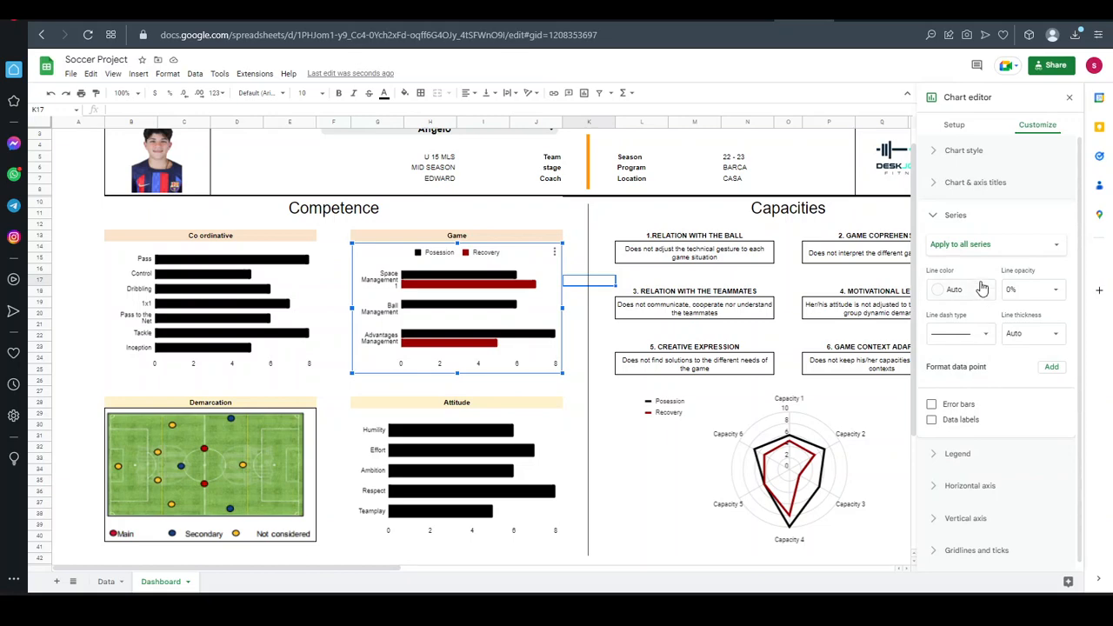
Fill the Posession series of the Game chart with red and replace that with dark magenta
left_click(979, 246)
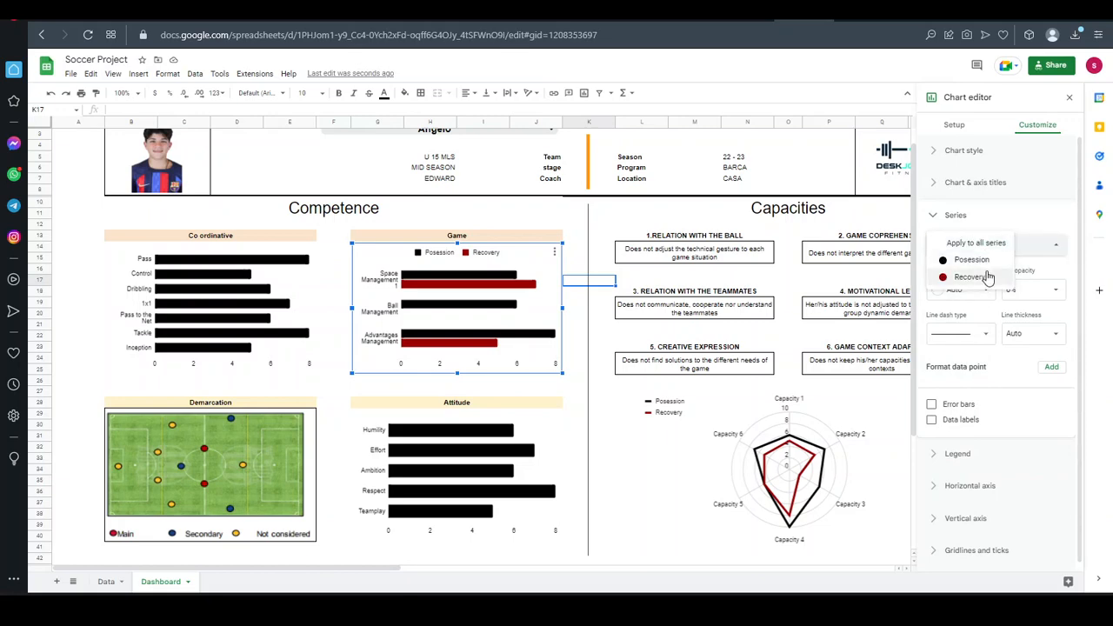
left_click(980, 260)
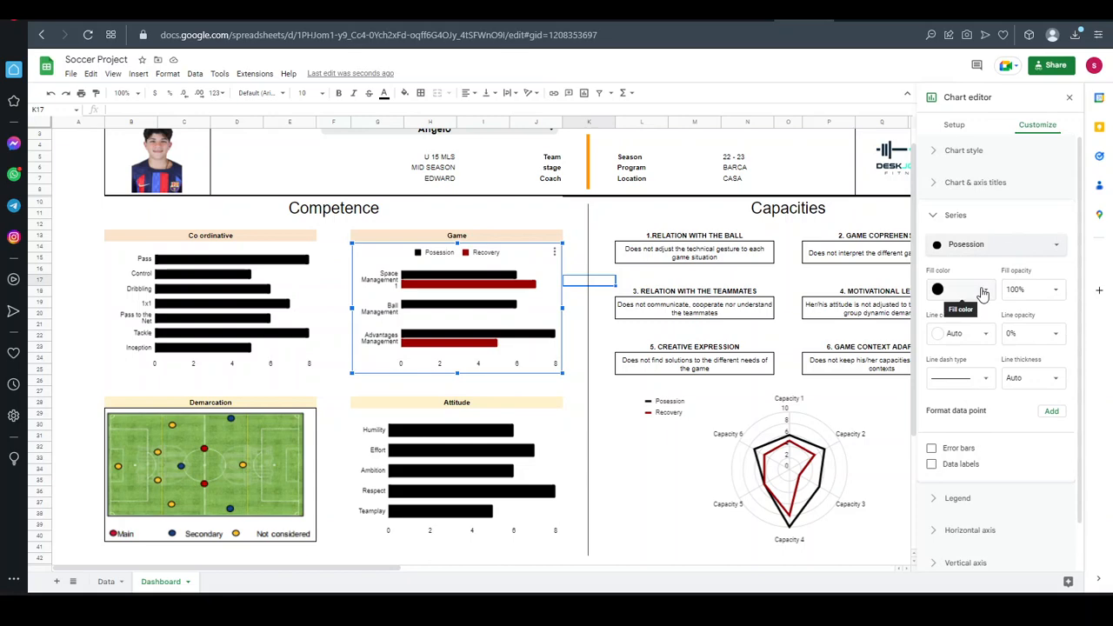
left_click(983, 292)
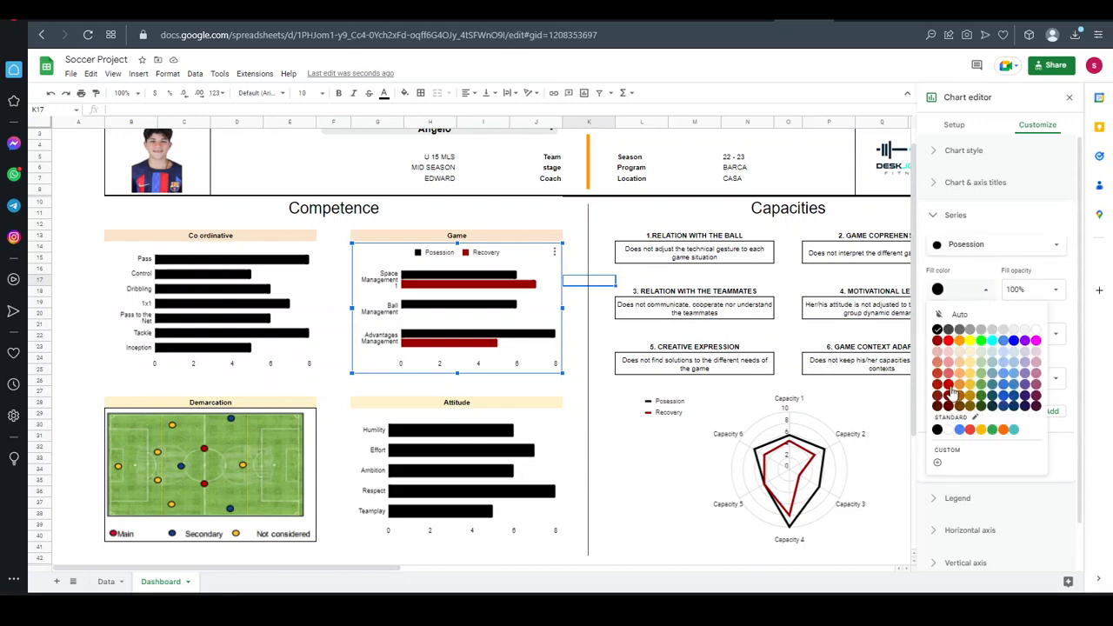
left_click(948, 383)
left_click(964, 292)
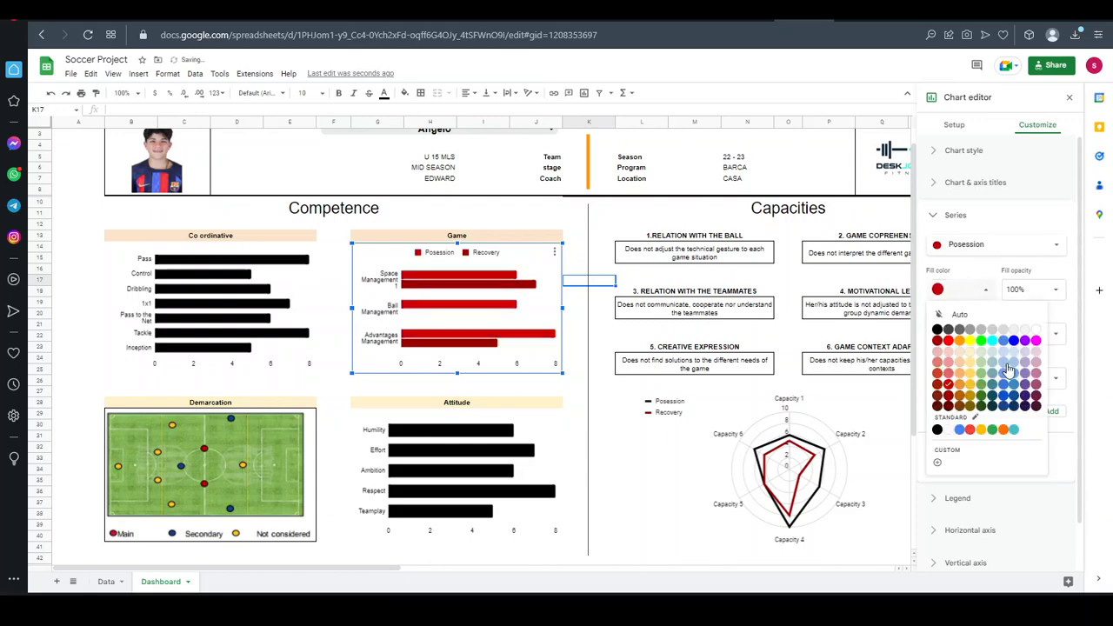
left_click(1035, 389)
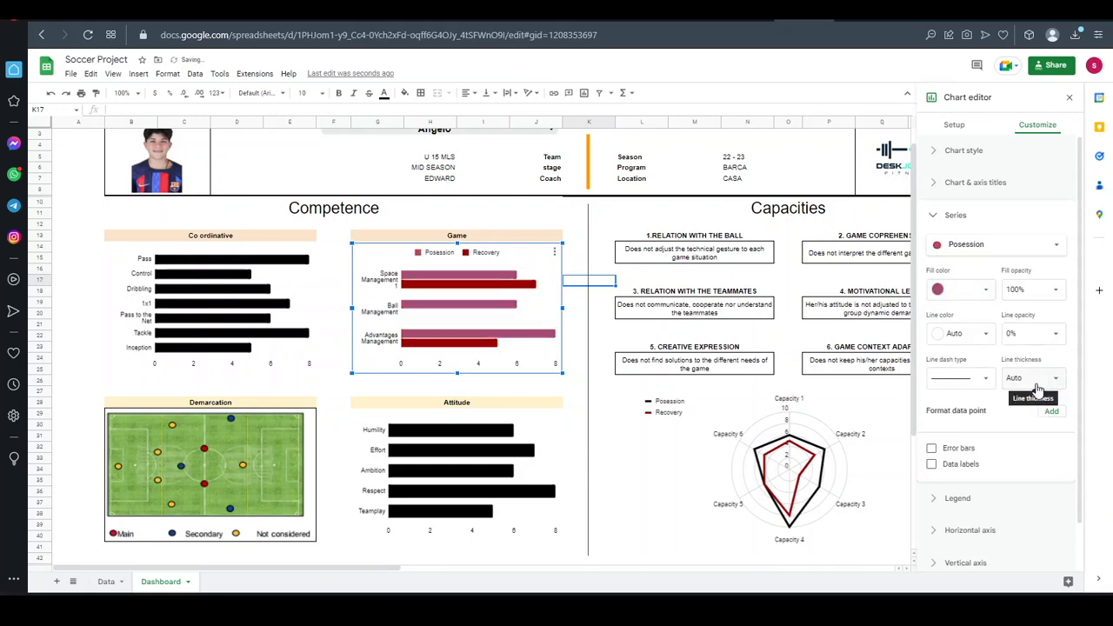
Fill the Recovery series of the Game chart with dark blue and close the chart editor
left_click(527, 287)
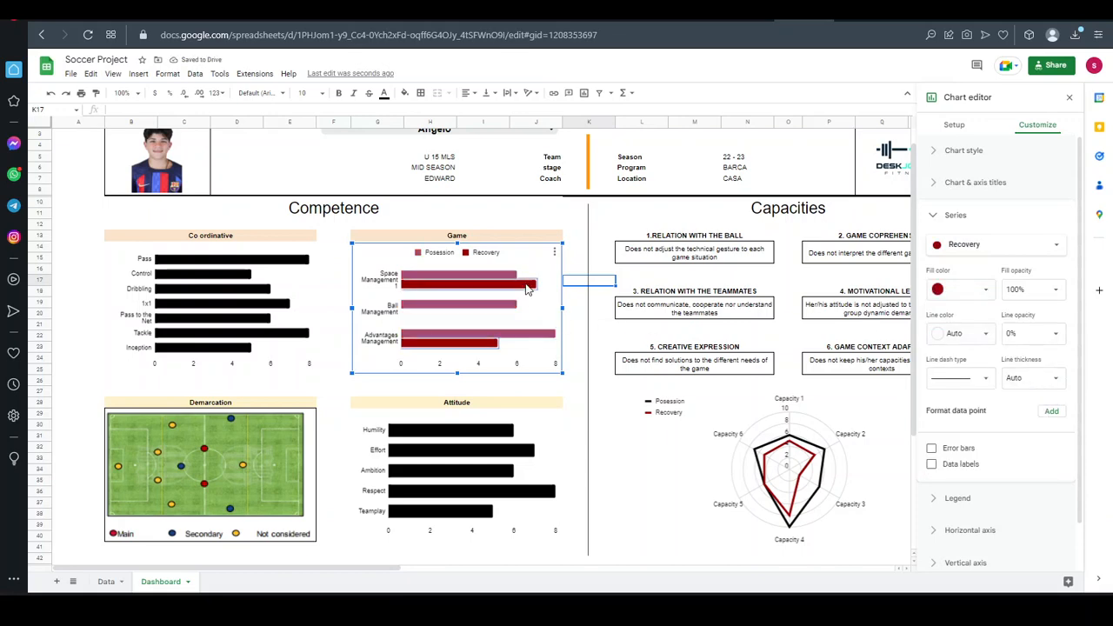
left_click(981, 246)
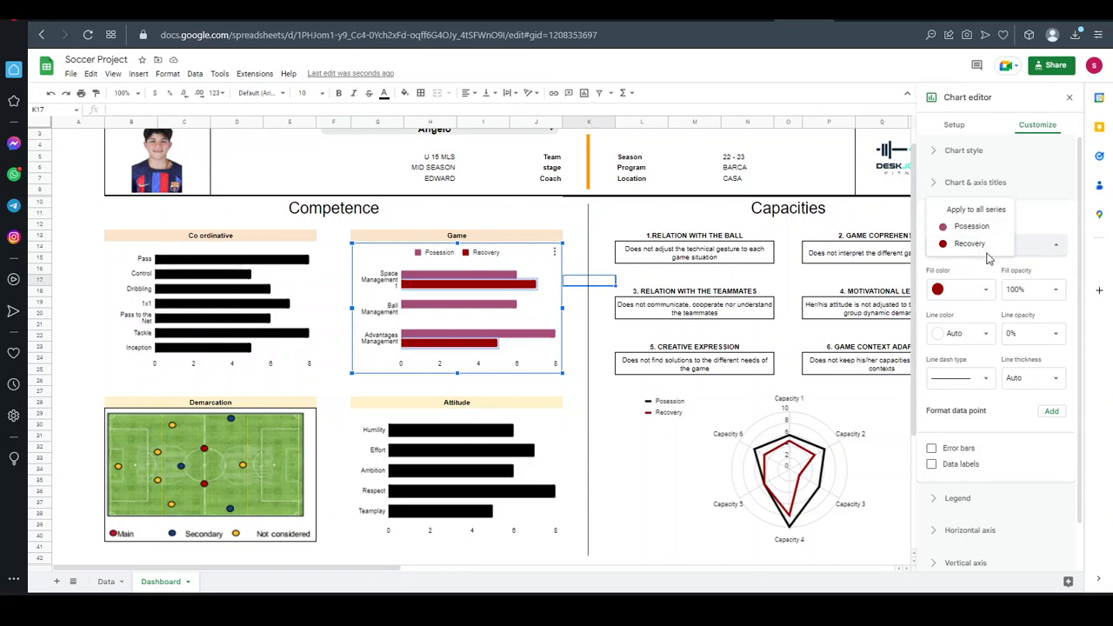
left_click(981, 246)
left_click(985, 292)
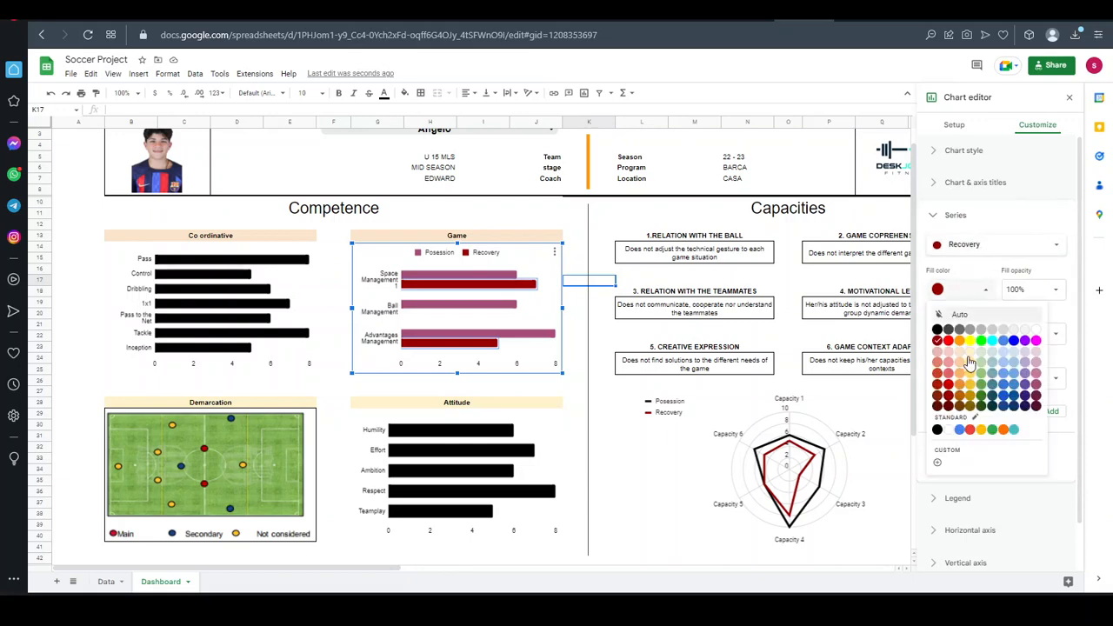
left_click(1014, 396)
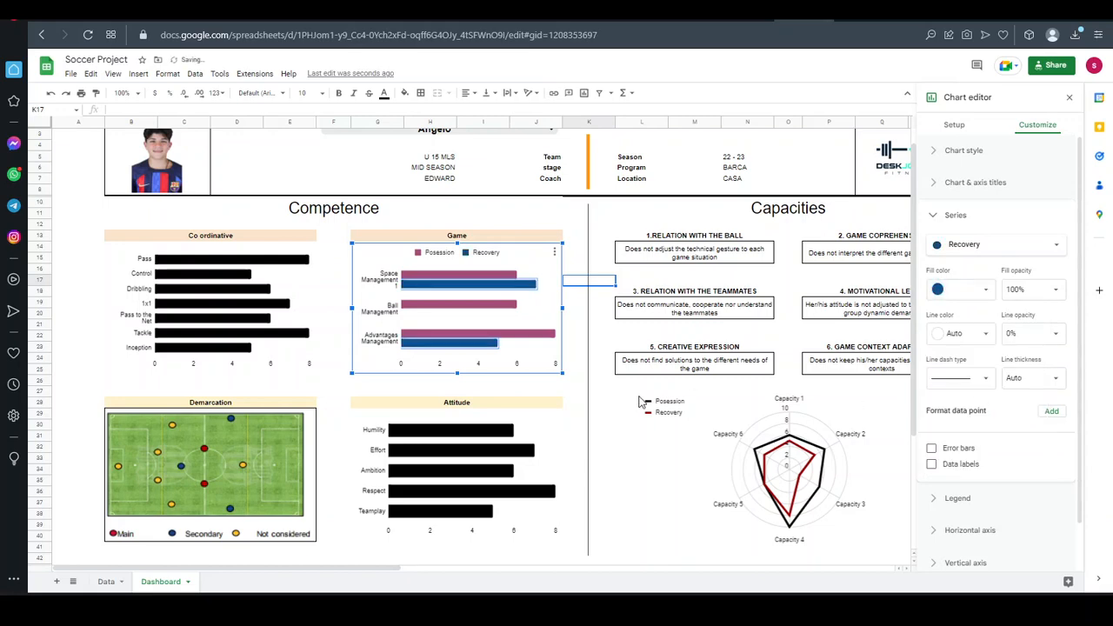
left_click(577, 420)
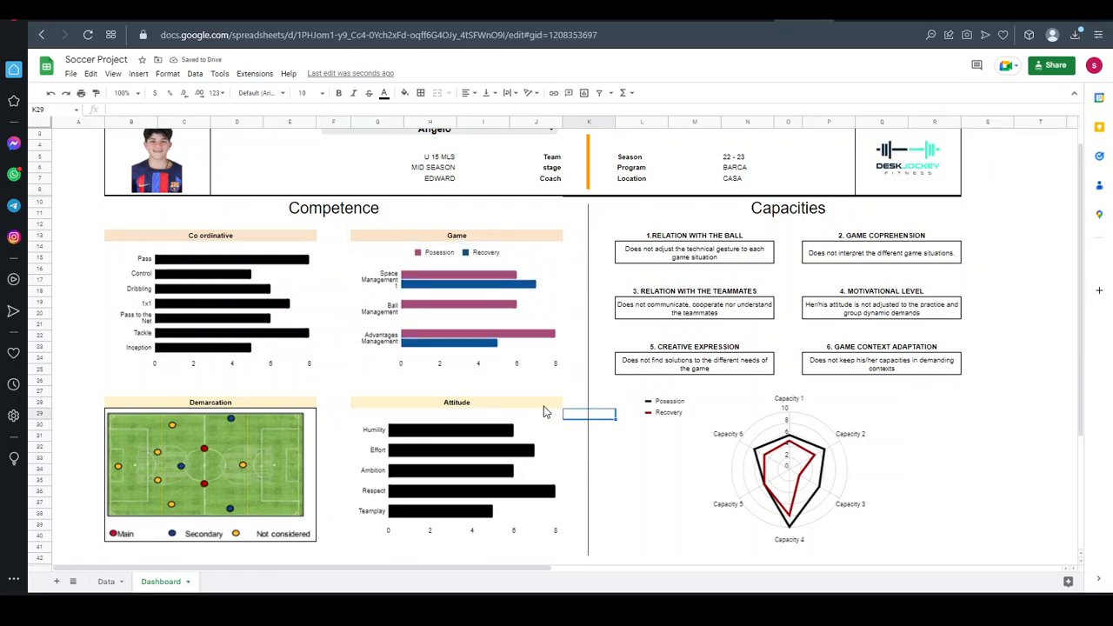
Undo the fill colour changes made to the Posession and Recovery series of the Game chart
left_click(540, 265)
left_click(581, 285)
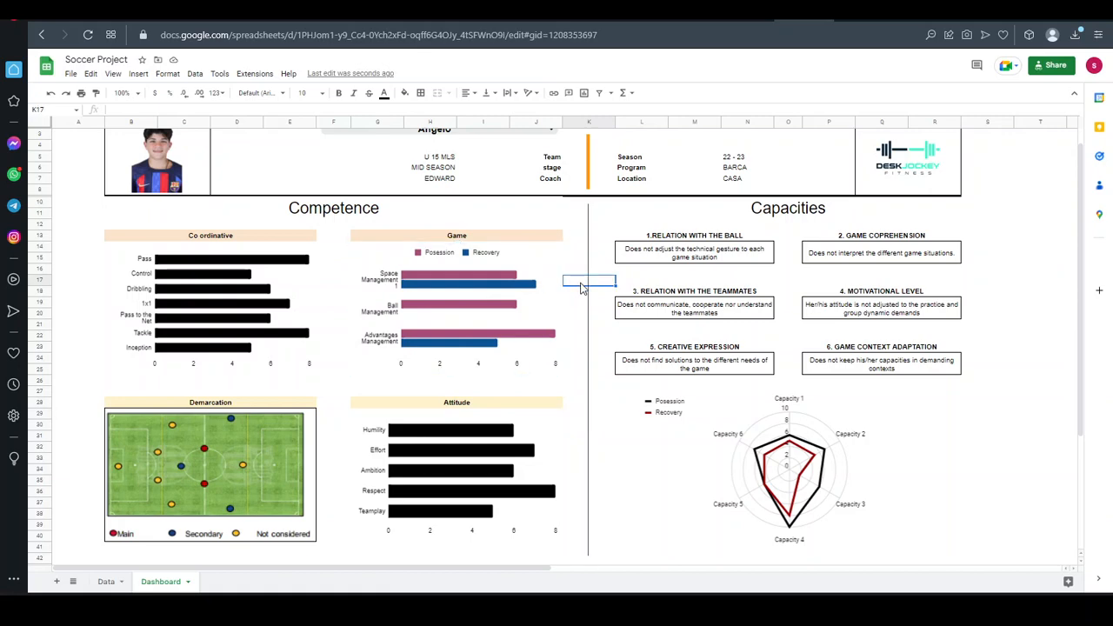
key("ctrl+z")
key("ctrl+z")
key("ctrl+z")
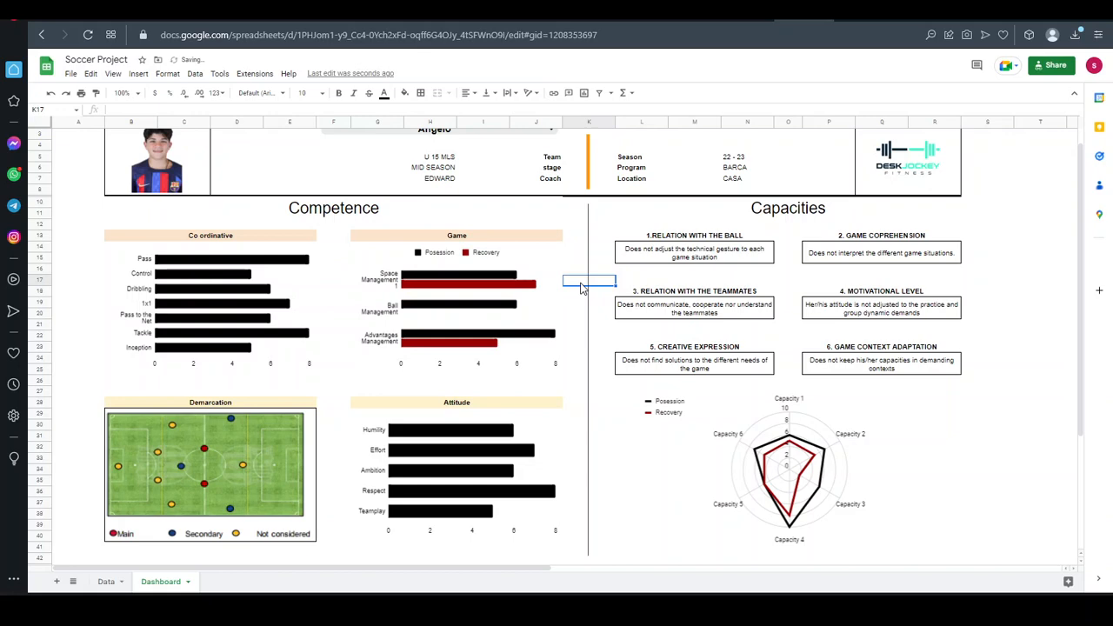
View the series formatting options of the Co ordinative chart, leave them unedited and select the Attitude chart
left_click(301, 290)
left_click(308, 252)
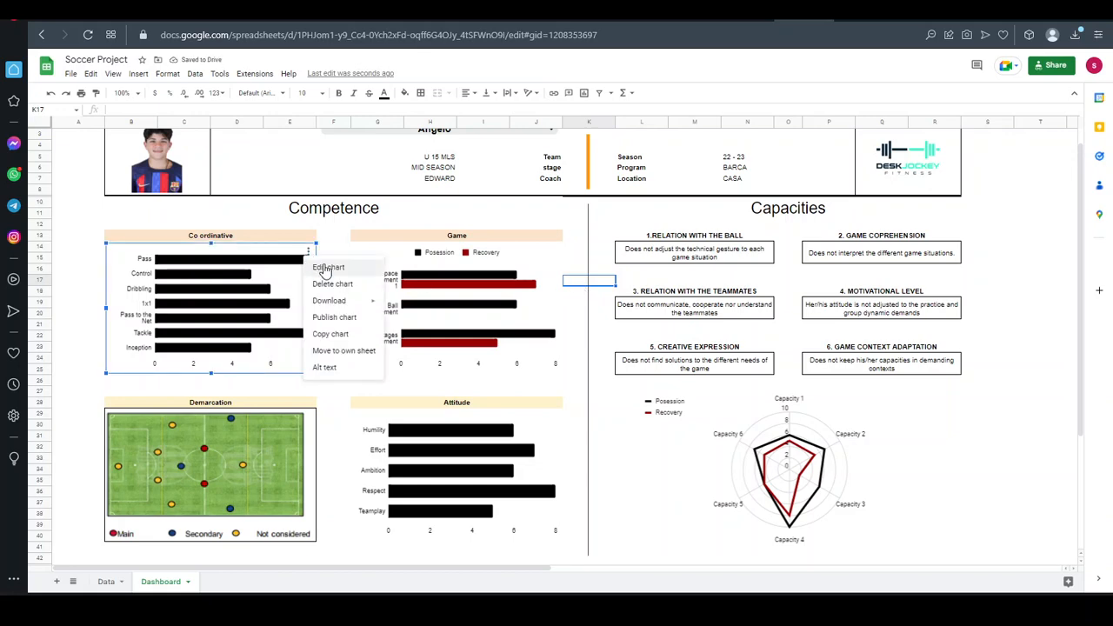
left_click(328, 268)
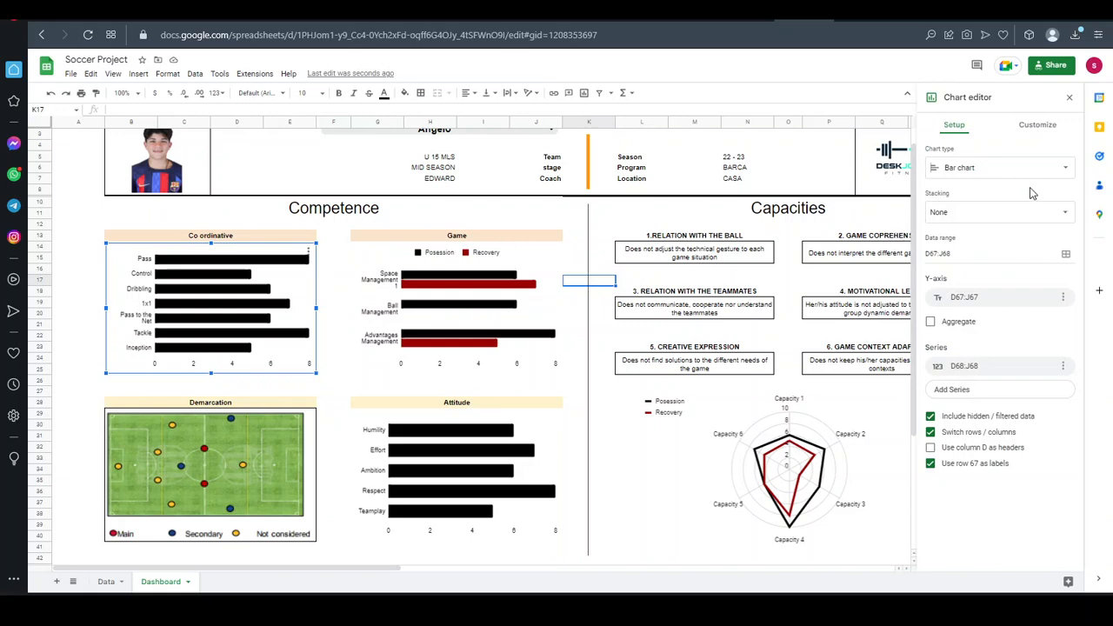
left_click(1038, 130)
left_click(956, 216)
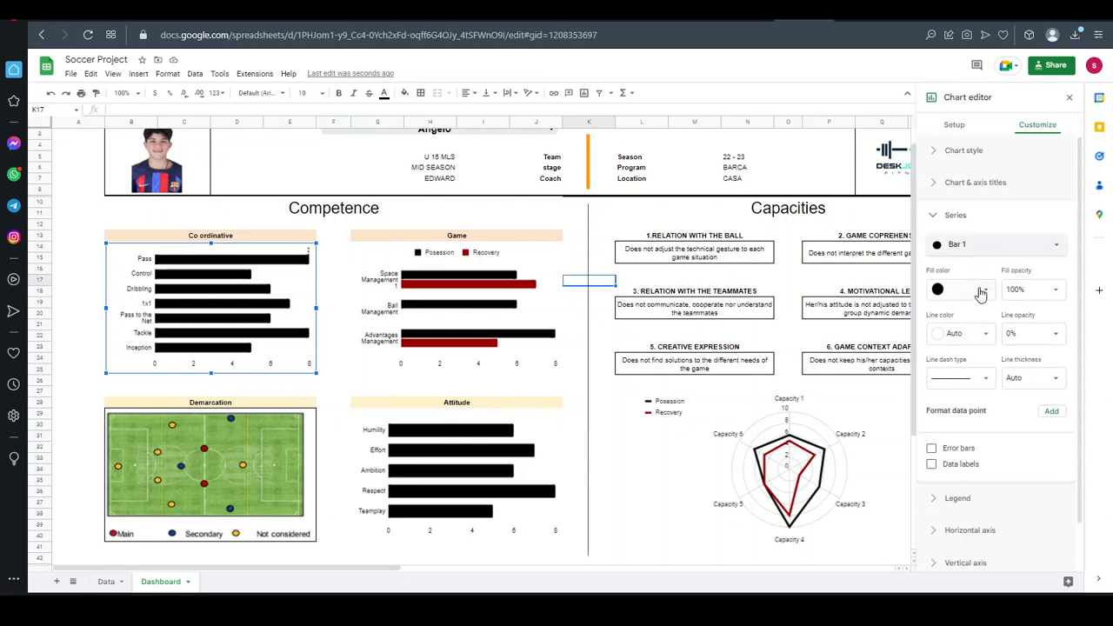
left_click(563, 456)
left_click(520, 464)
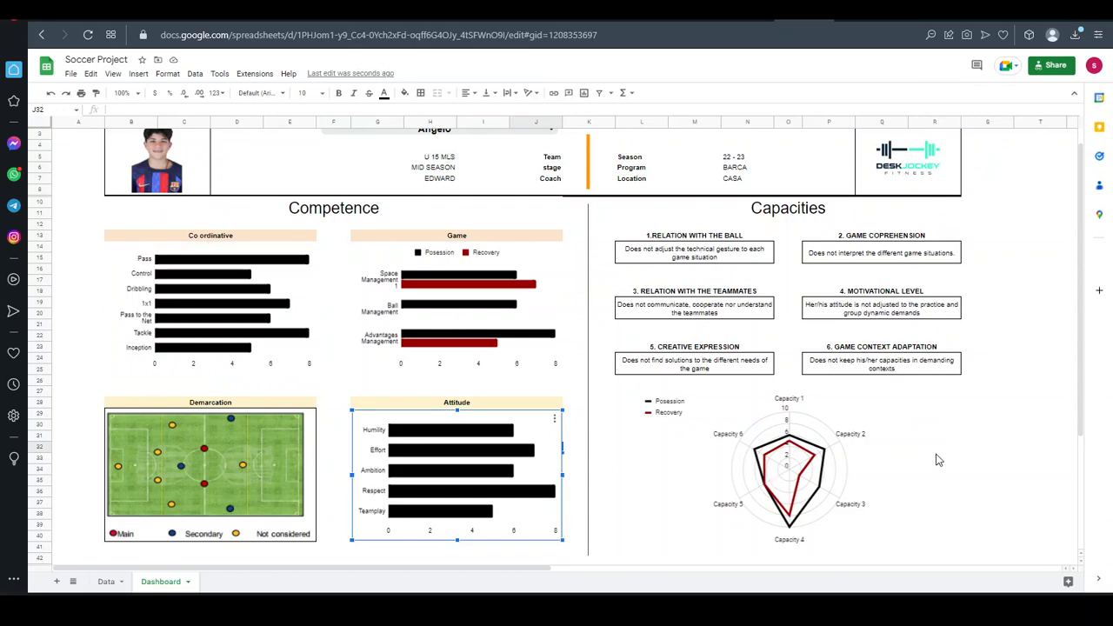
Set the line colour of the Posession series in the Capacities radar chart to dark yellow
scroll(945, 460, "down", 1)
left_click(904, 448)
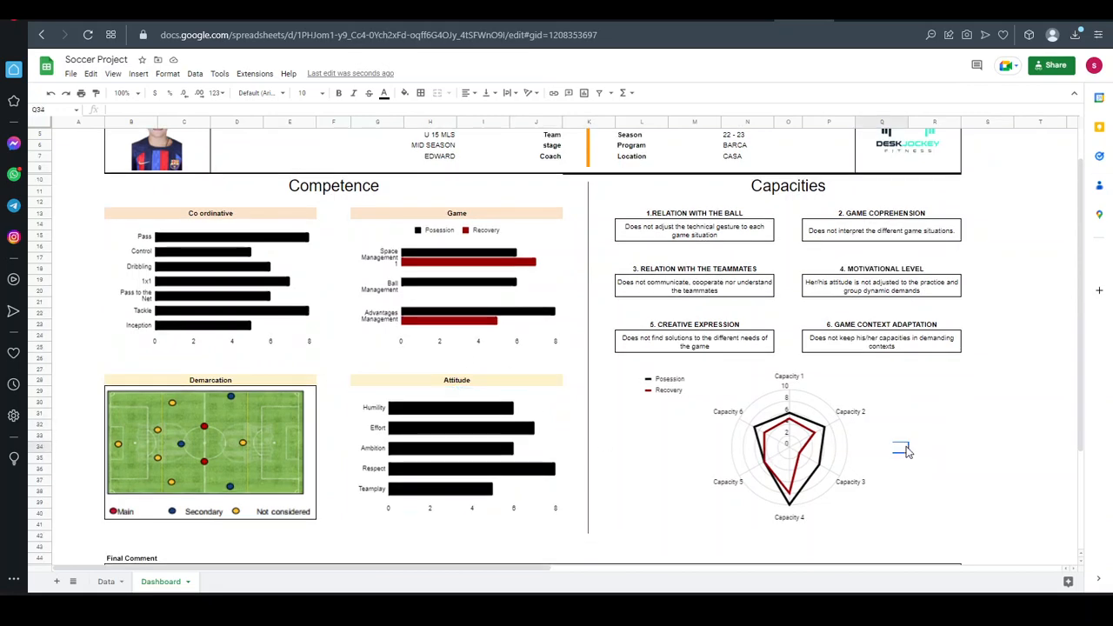
left_click(861, 452)
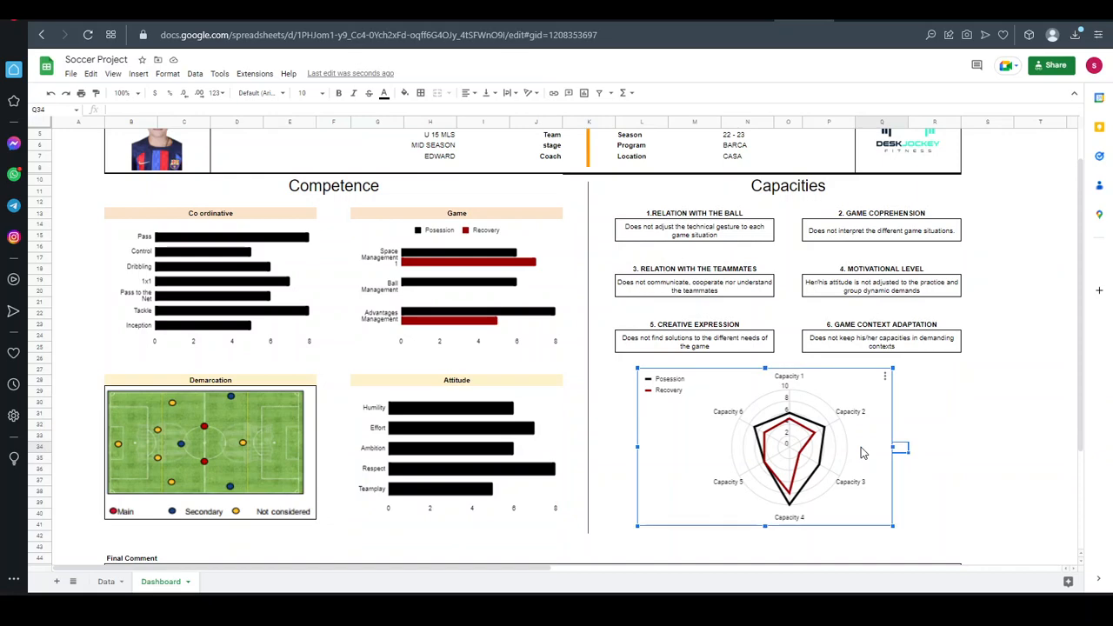
left_click(884, 378)
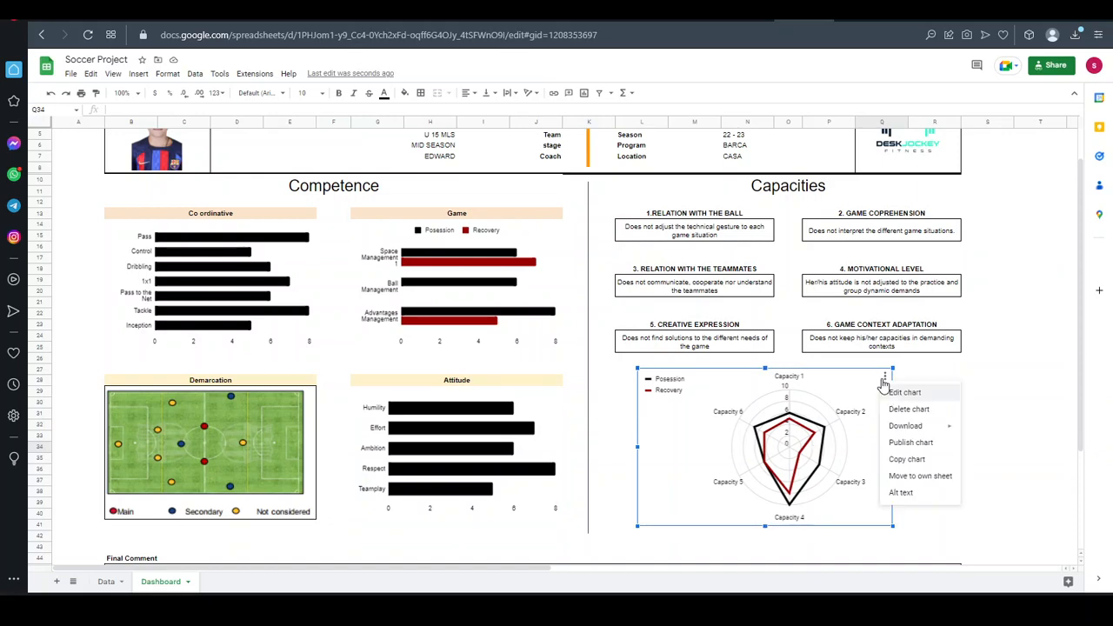
left_click(905, 392)
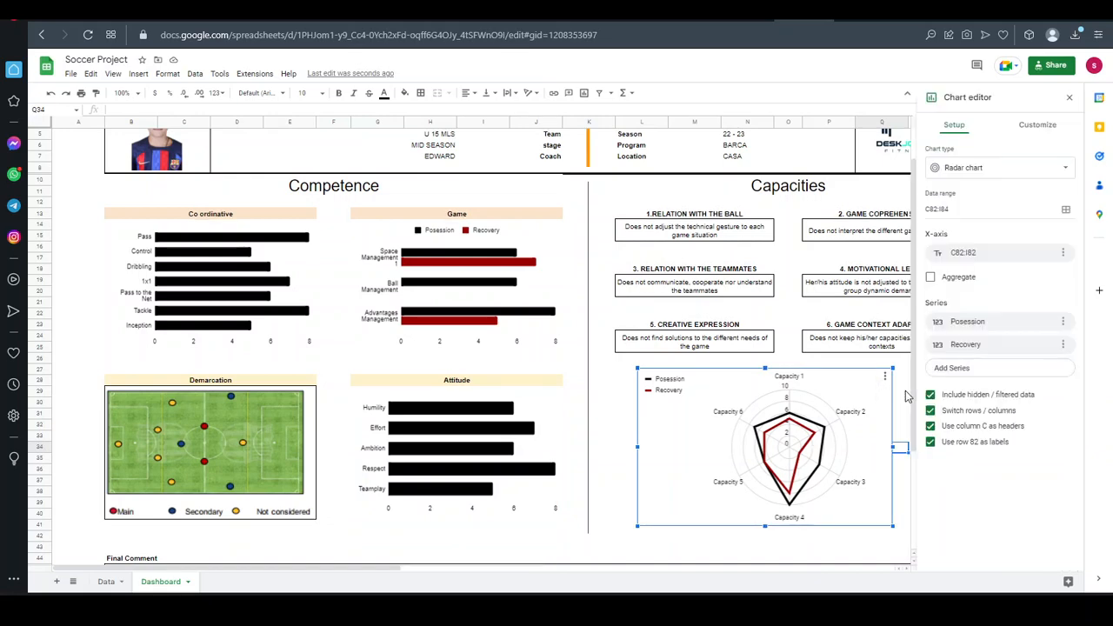
left_click(1037, 124)
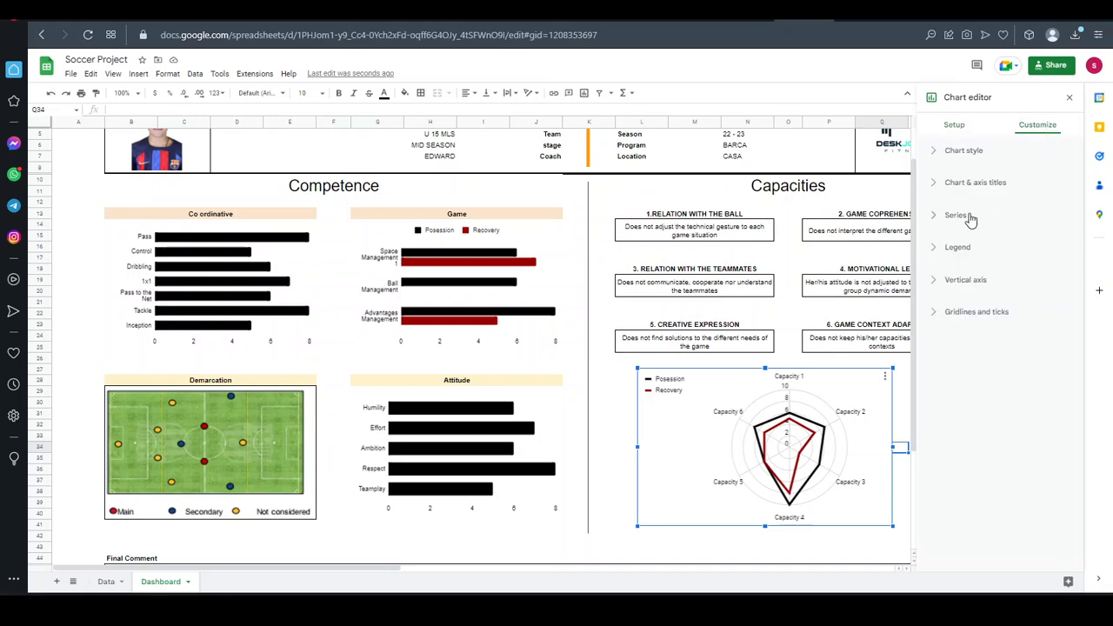
left_click(970, 217)
left_click(974, 314)
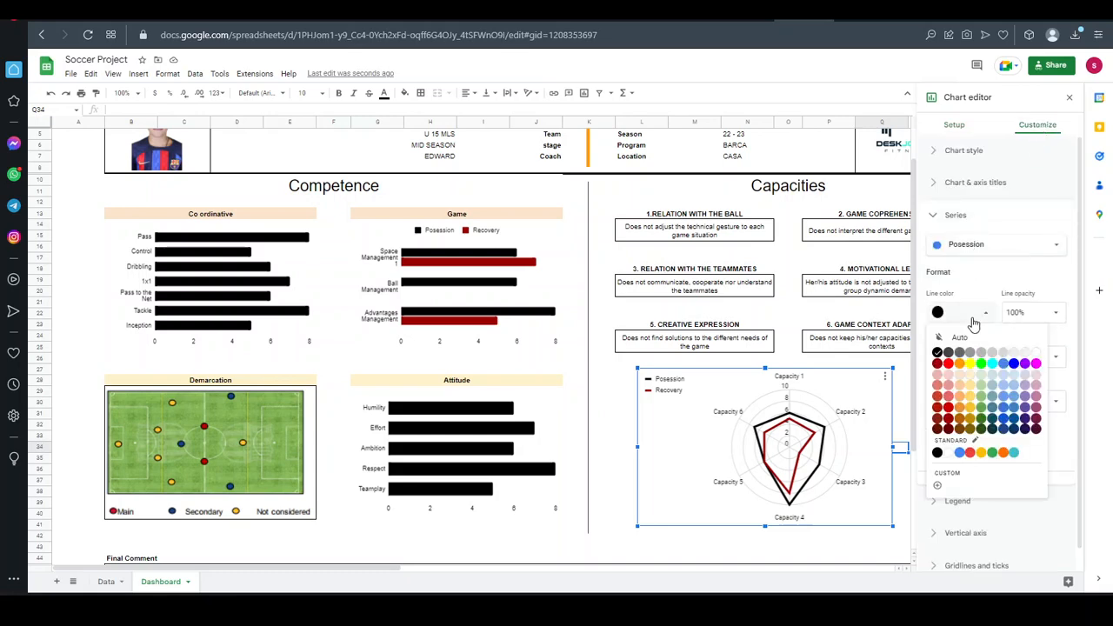
left_click(970, 419)
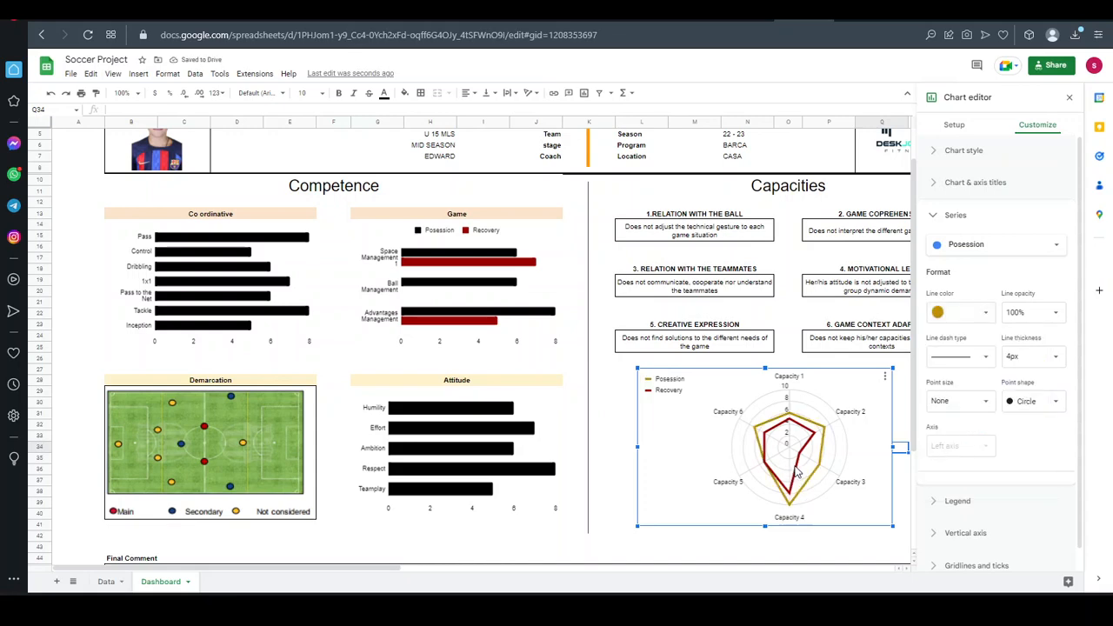
Set the line colour of the Recovery series in the Capacities radar chart to blue and close the chart editor
left_click(973, 565)
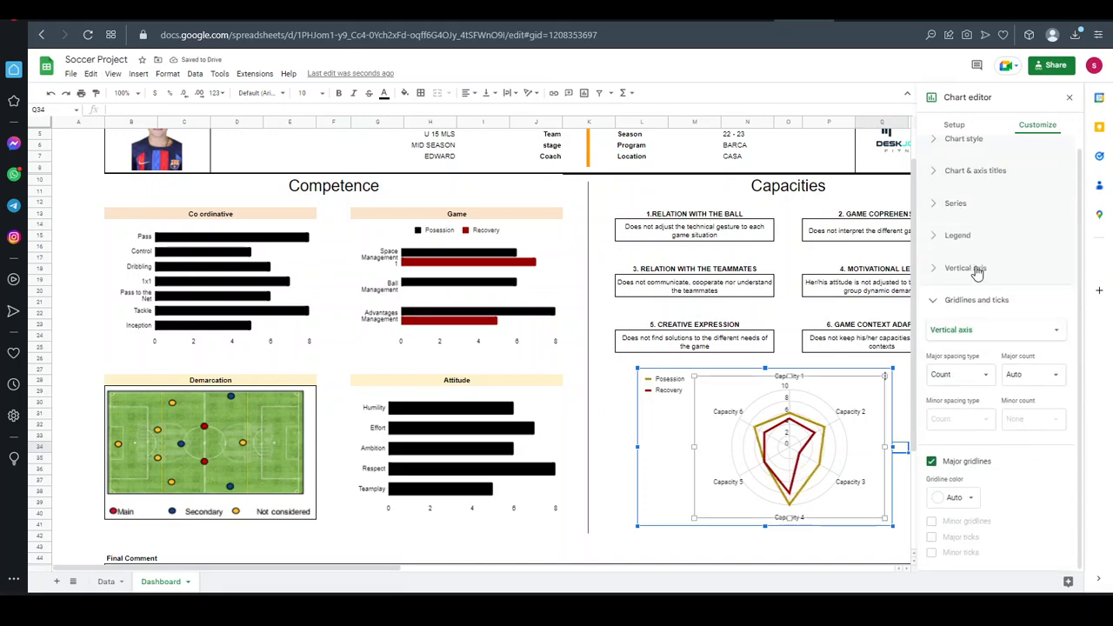
left_click(958, 204)
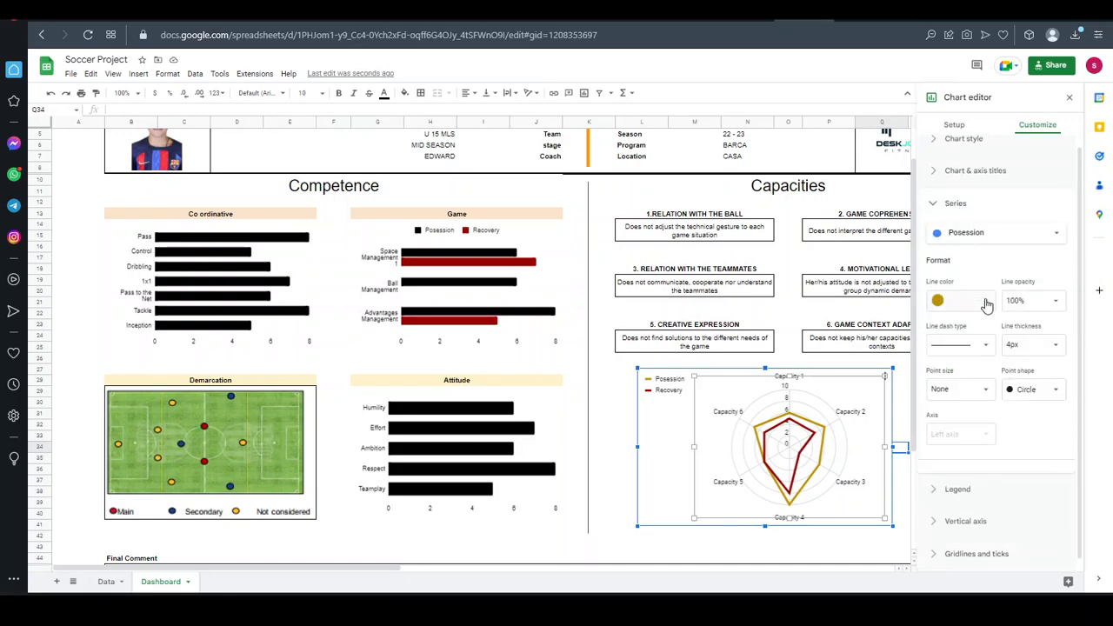
left_click(987, 305)
left_click(996, 233)
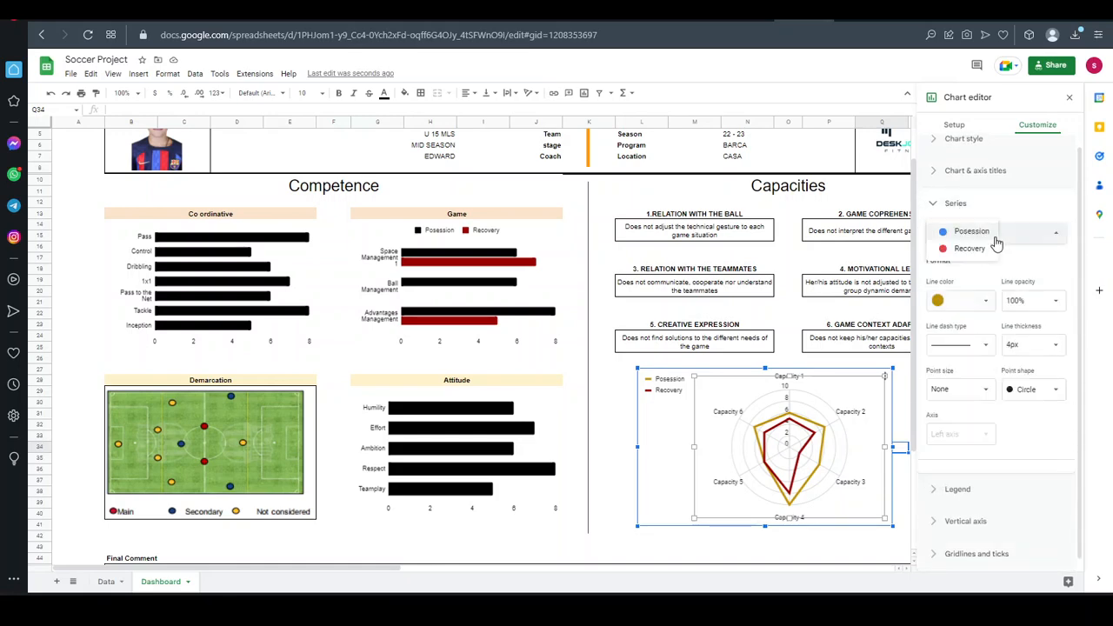
left_click(972, 249)
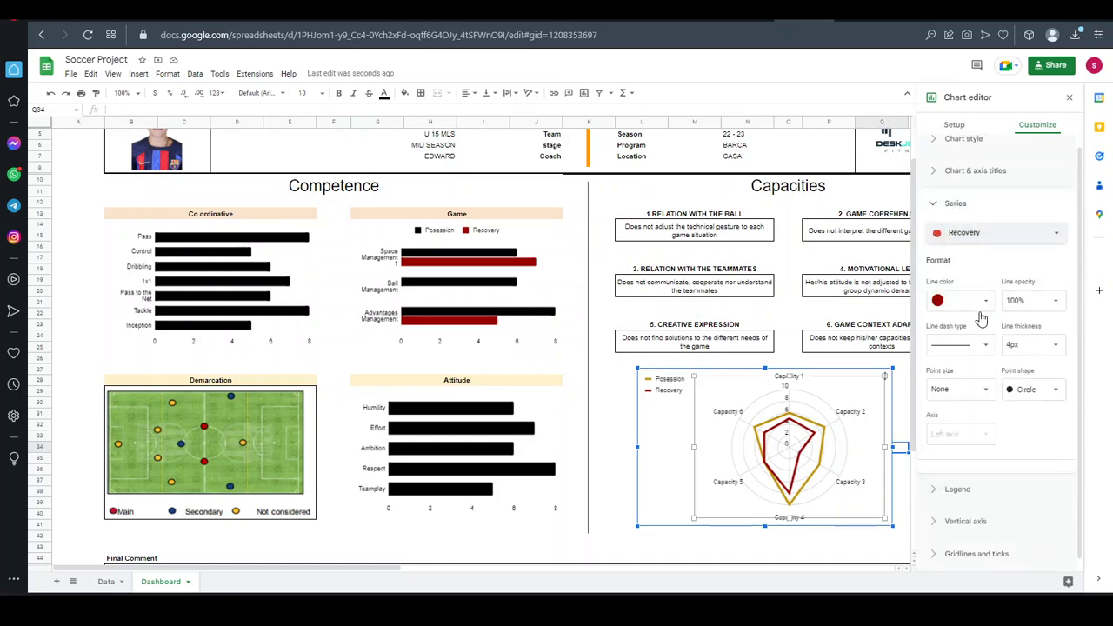
left_click(983, 305)
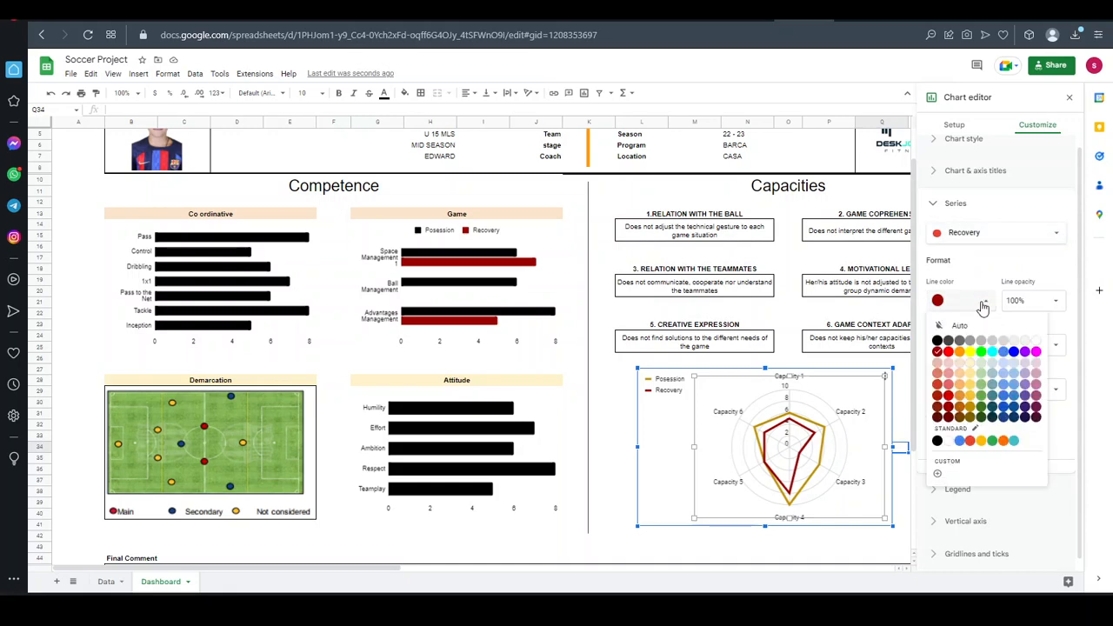
left_click(1014, 353)
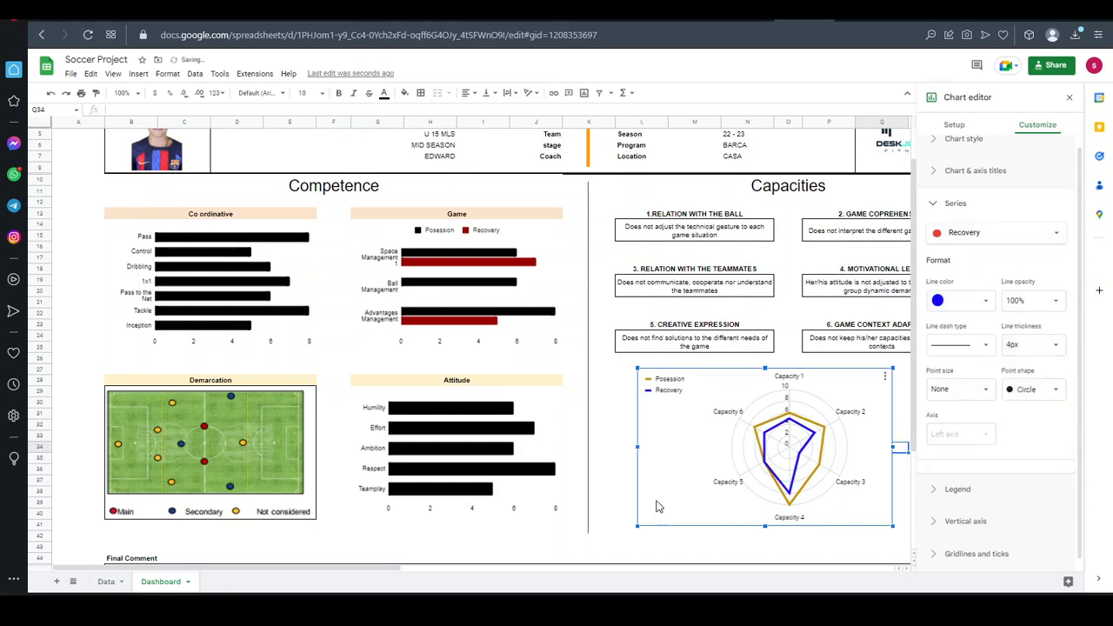
left_click(560, 537)
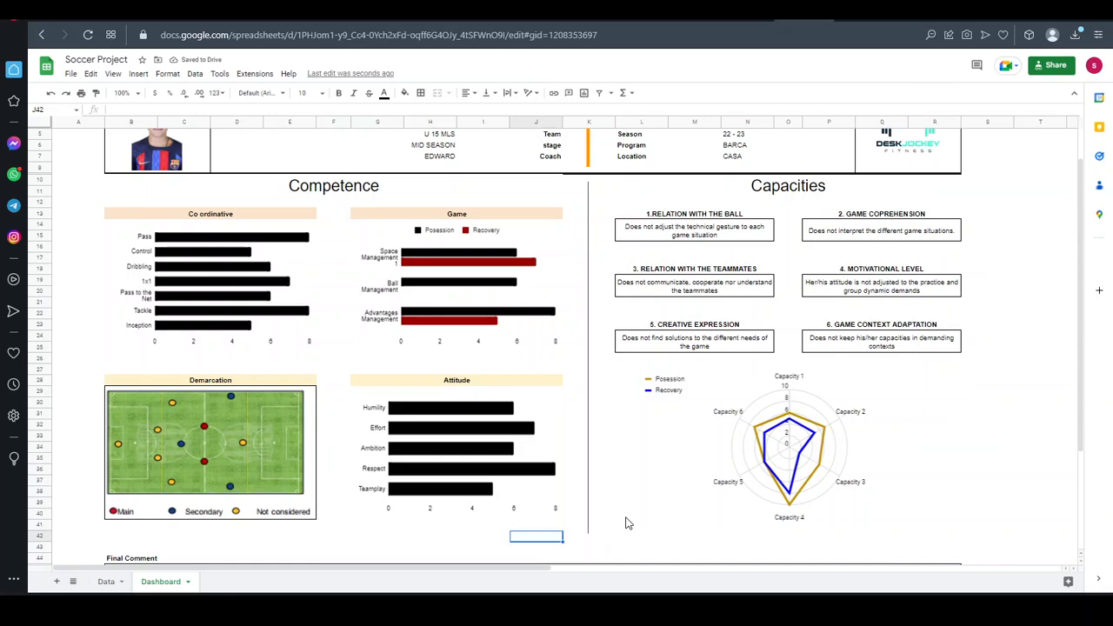
Undo the line colour changes made to the Posession and Recovery series of the Capacities radar chart
key("ctrl+z")
key("ctrl+z")
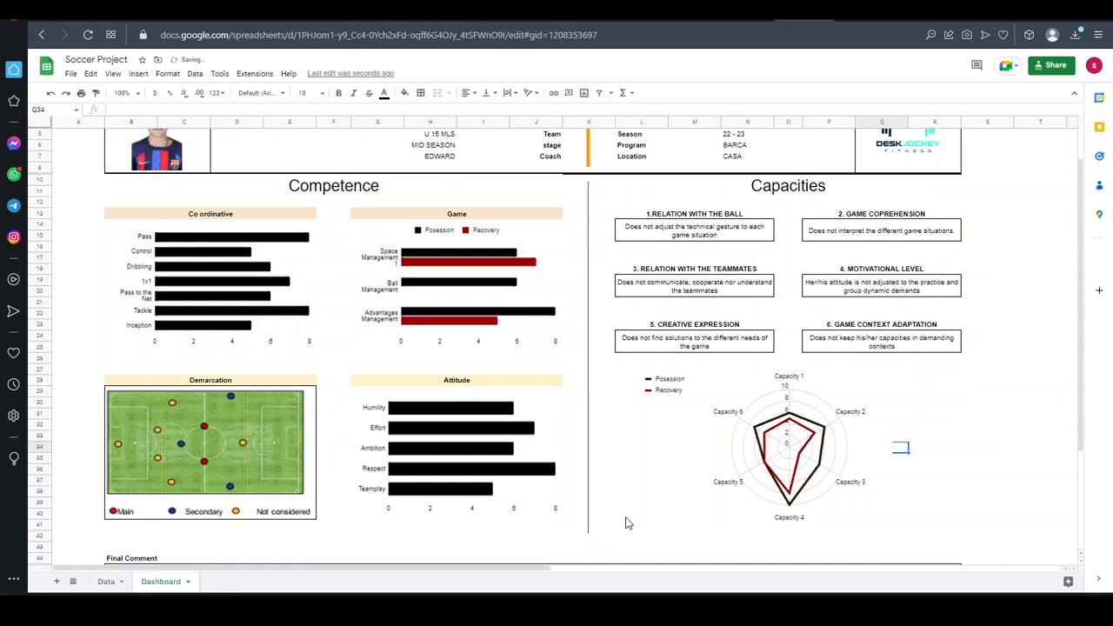
left_click(1003, 438)
Select the Demarcation picture, switch to Canva and open the uploaded soccer pitch image in a new design
left_click(278, 435)
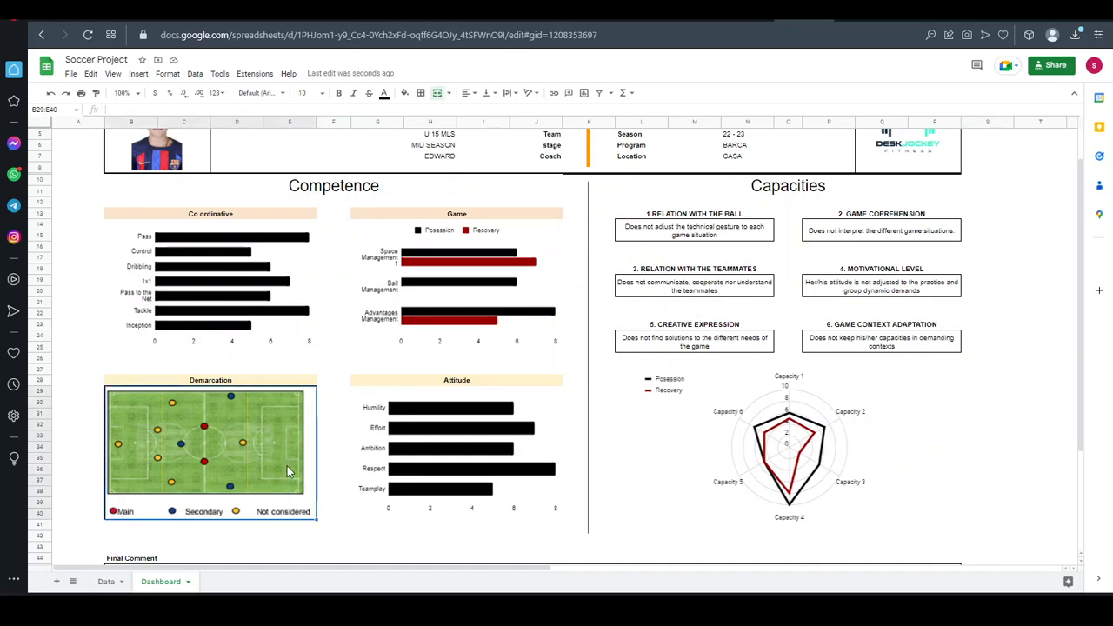
left_click(879, 15)
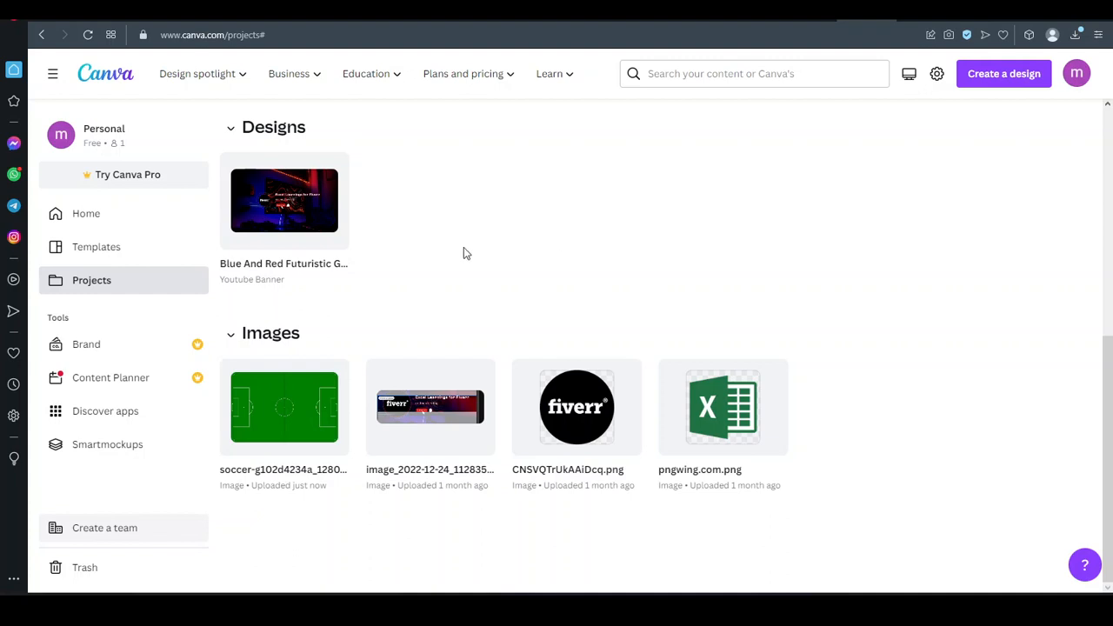
left_click(311, 416)
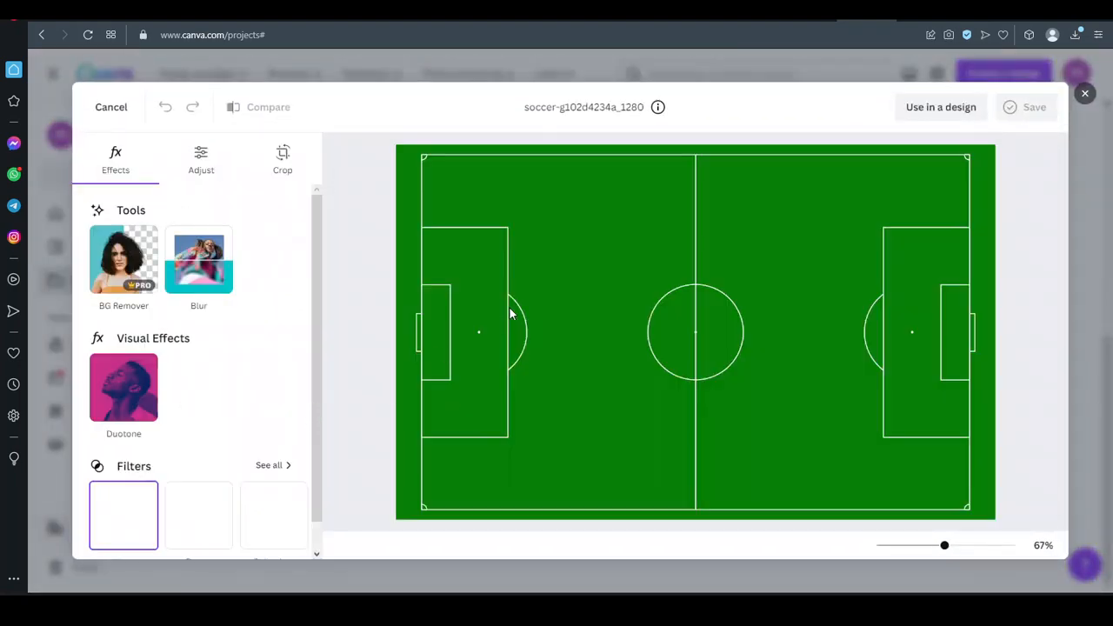
left_click(942, 113)
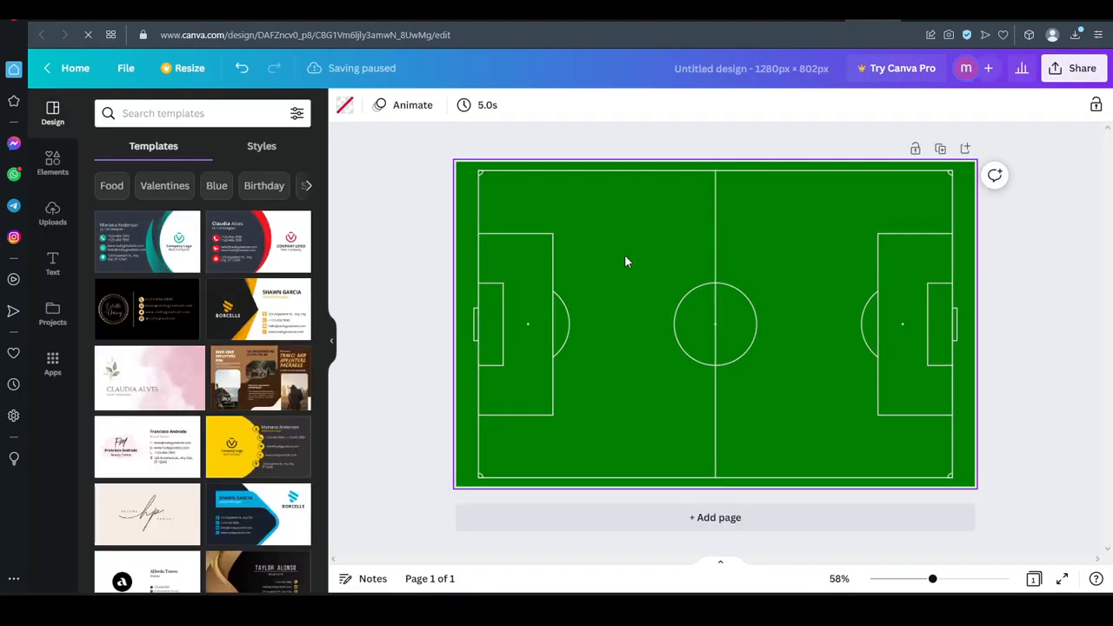
Add a circle shape at the centre of the pitch and remove its extra duplicate
left_click(262, 148)
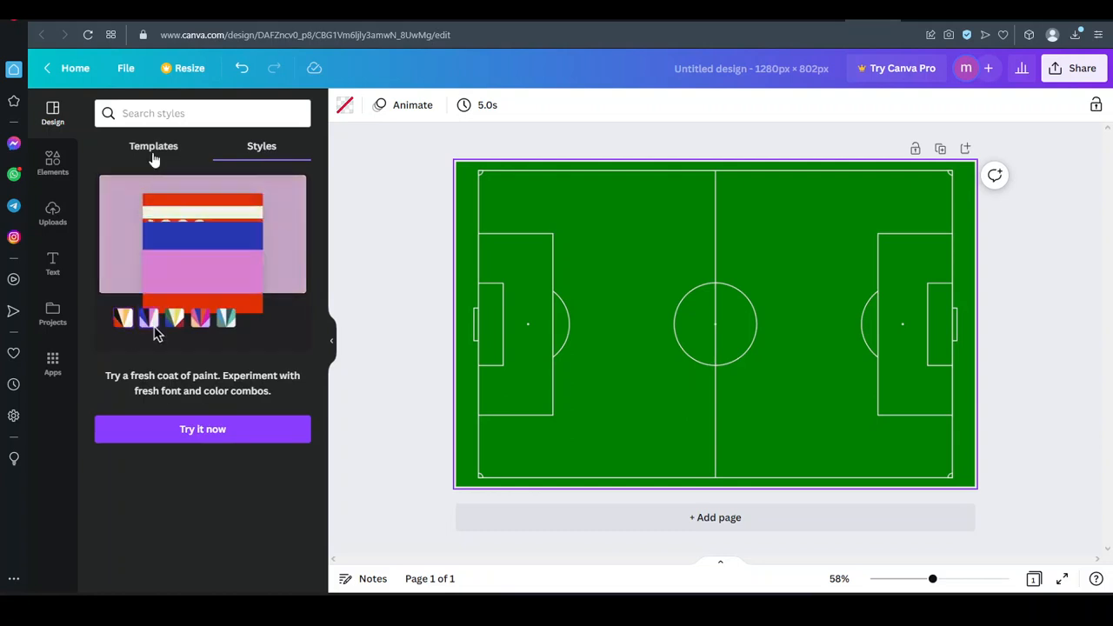
left_click(154, 149)
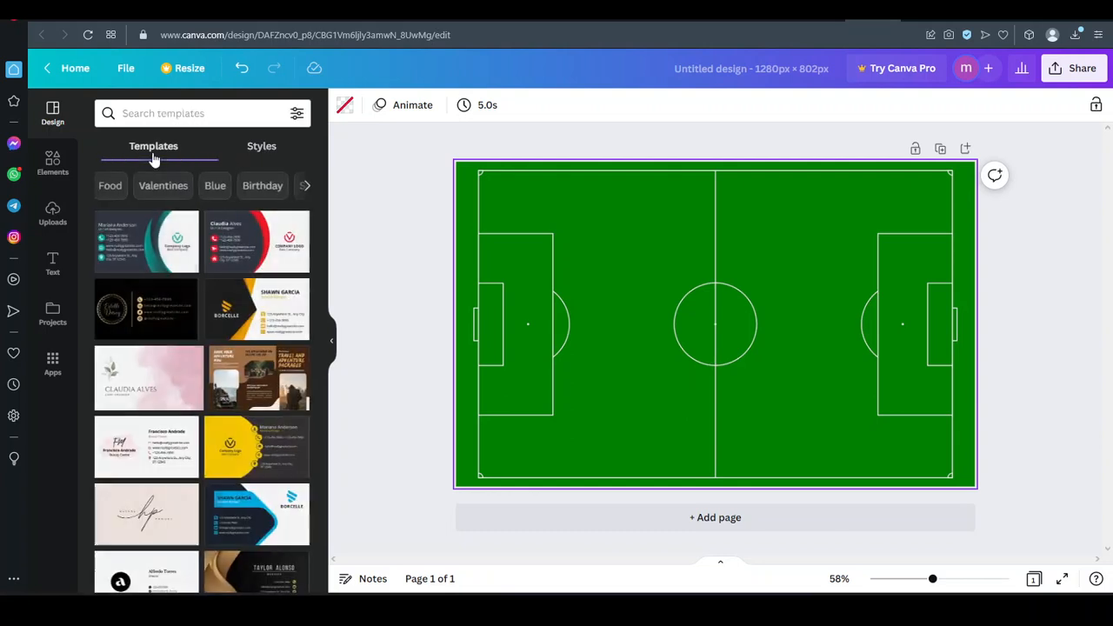
left_click(52, 161)
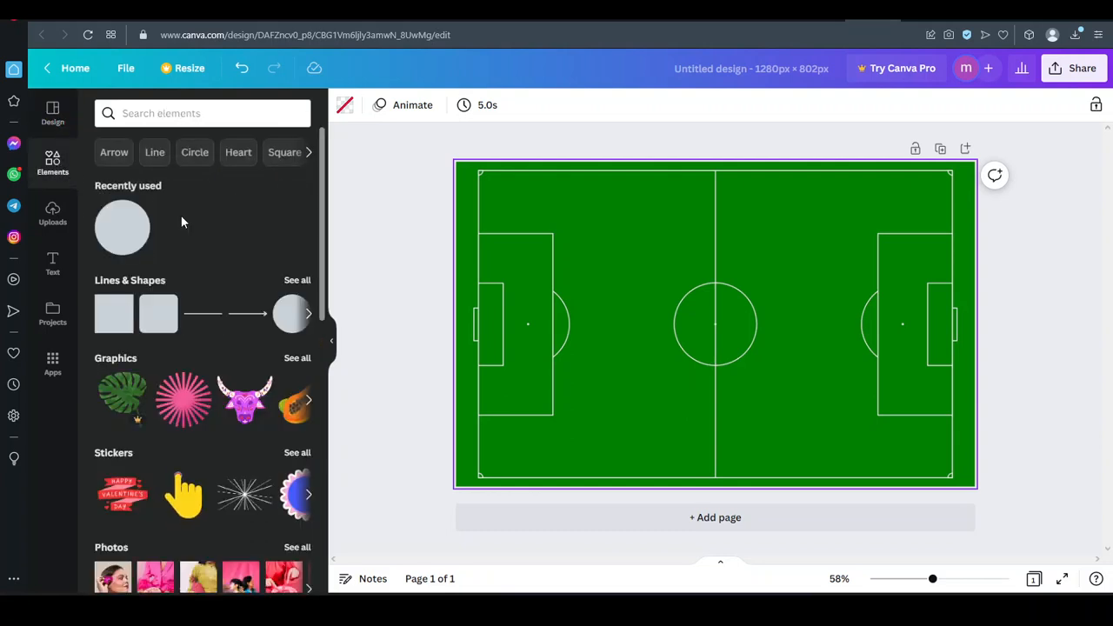
left_click(287, 325)
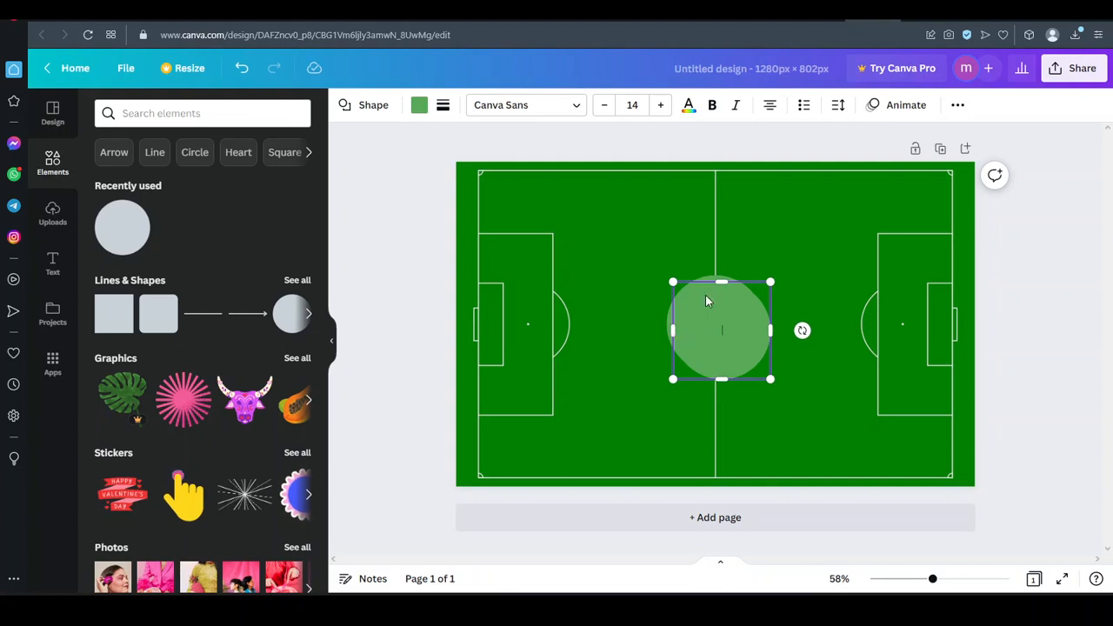
left_click(673, 238)
left_click(727, 340)
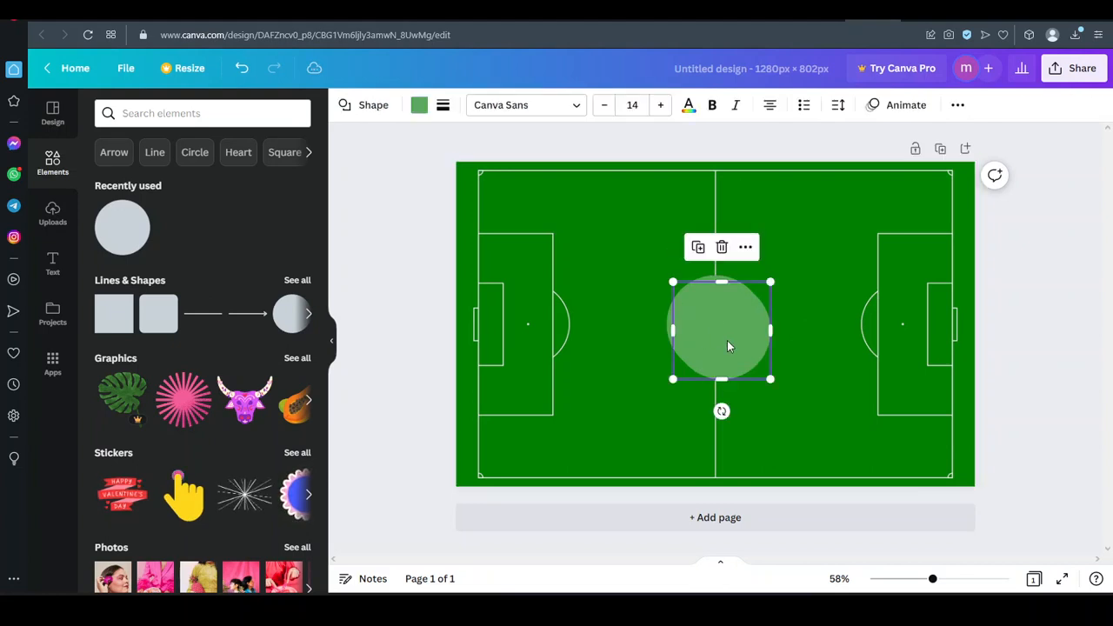
key("Escape")
left_click(720, 345)
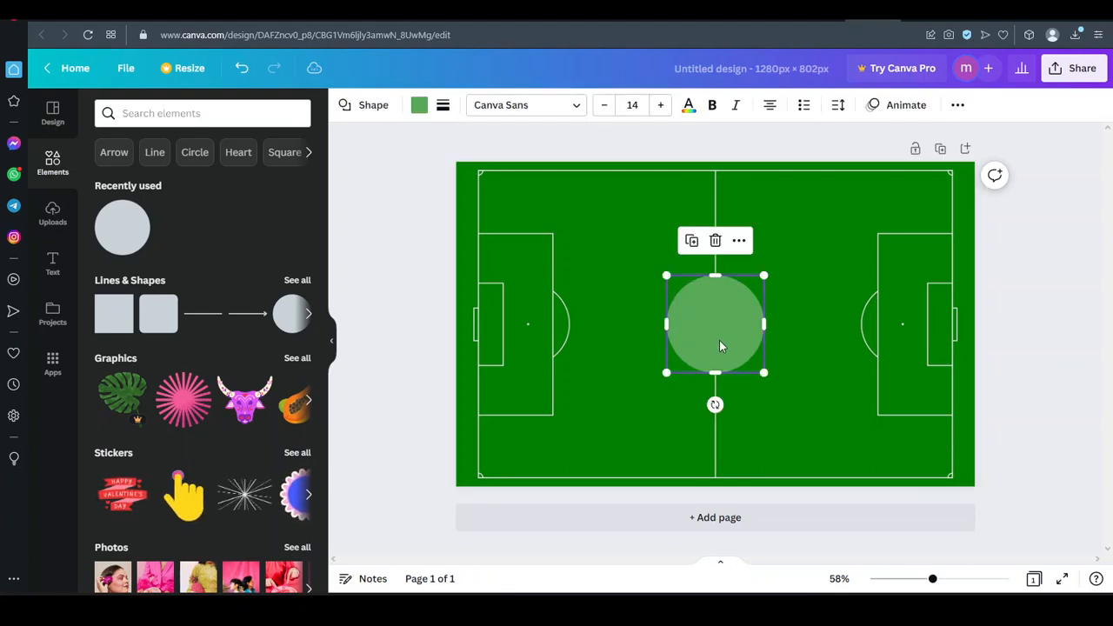
Shrink the circle to a small player marker on the halfway line above the centre circle and fill it red
left_click_drag(667, 276, 707, 248)
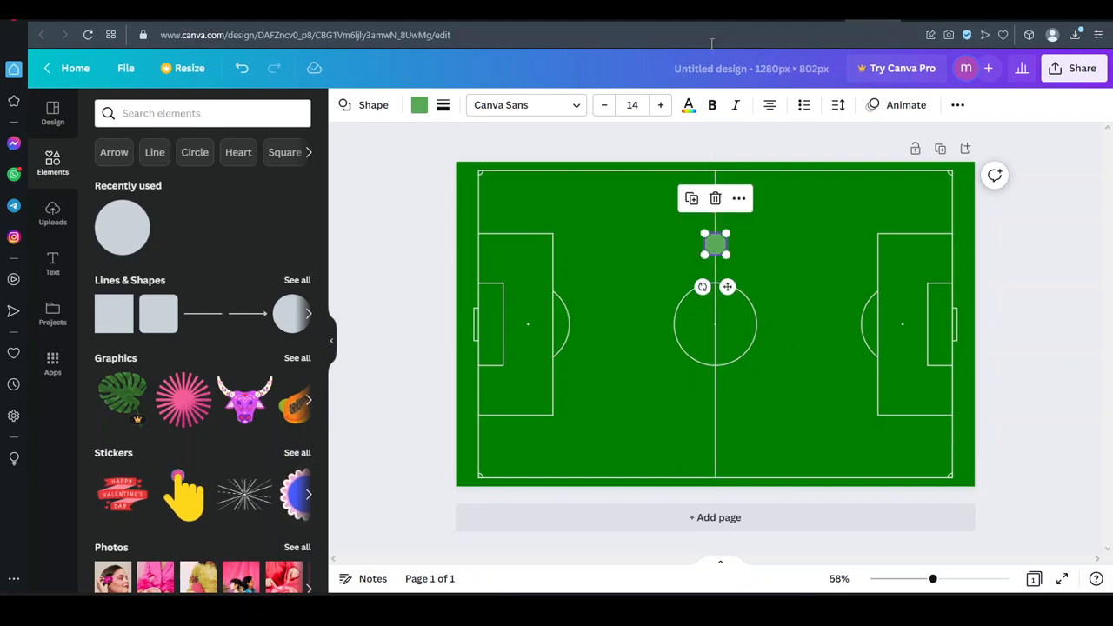
left_click(755, 13)
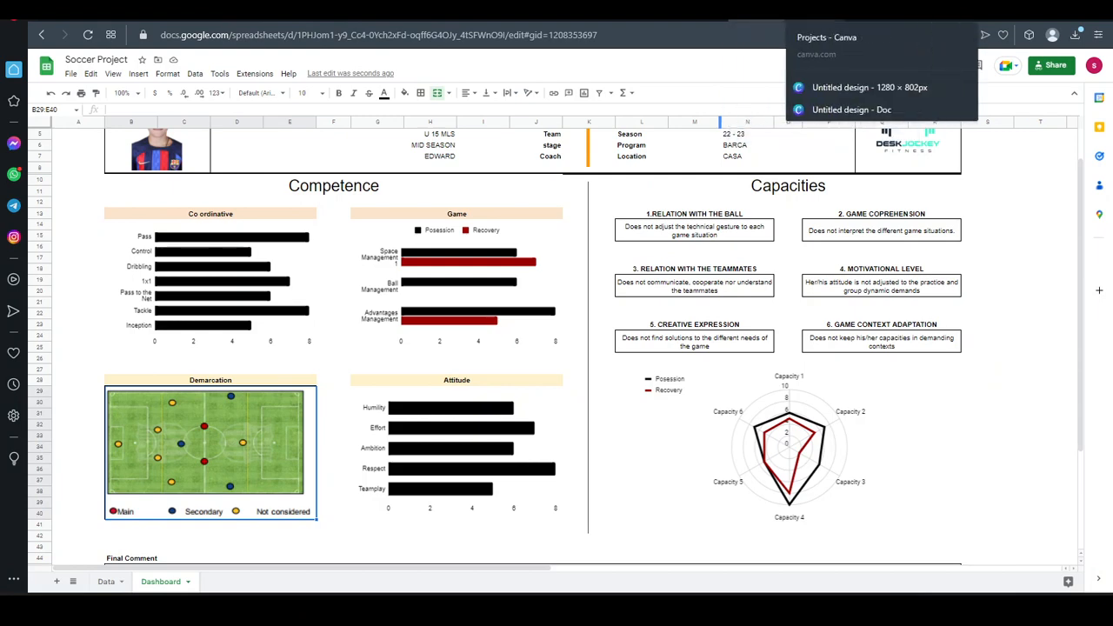
left_click(826, 12)
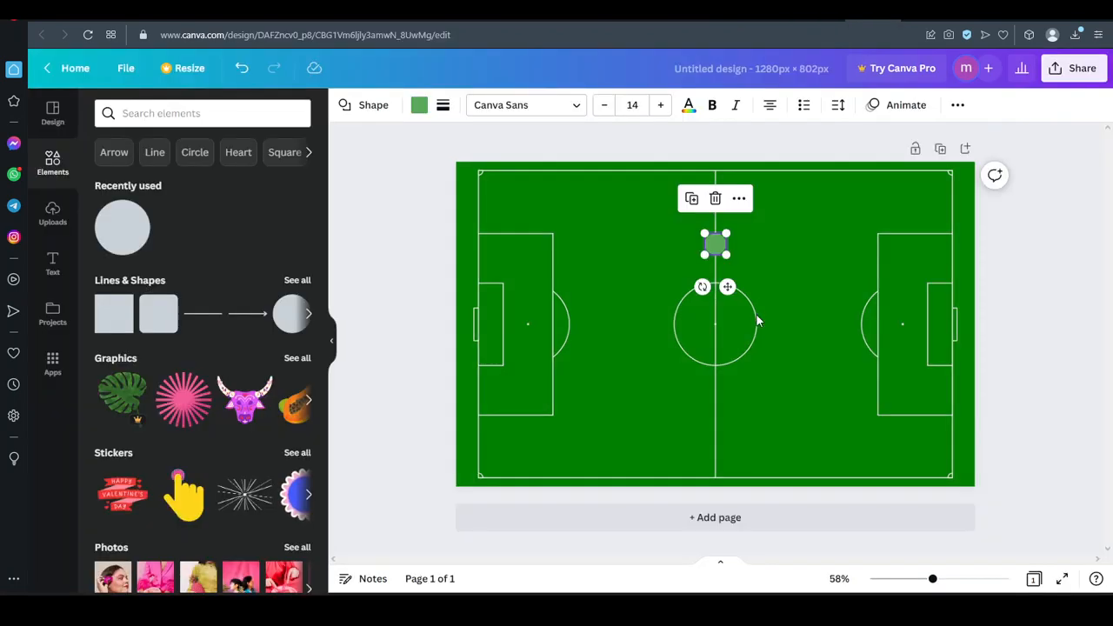
left_click(419, 105)
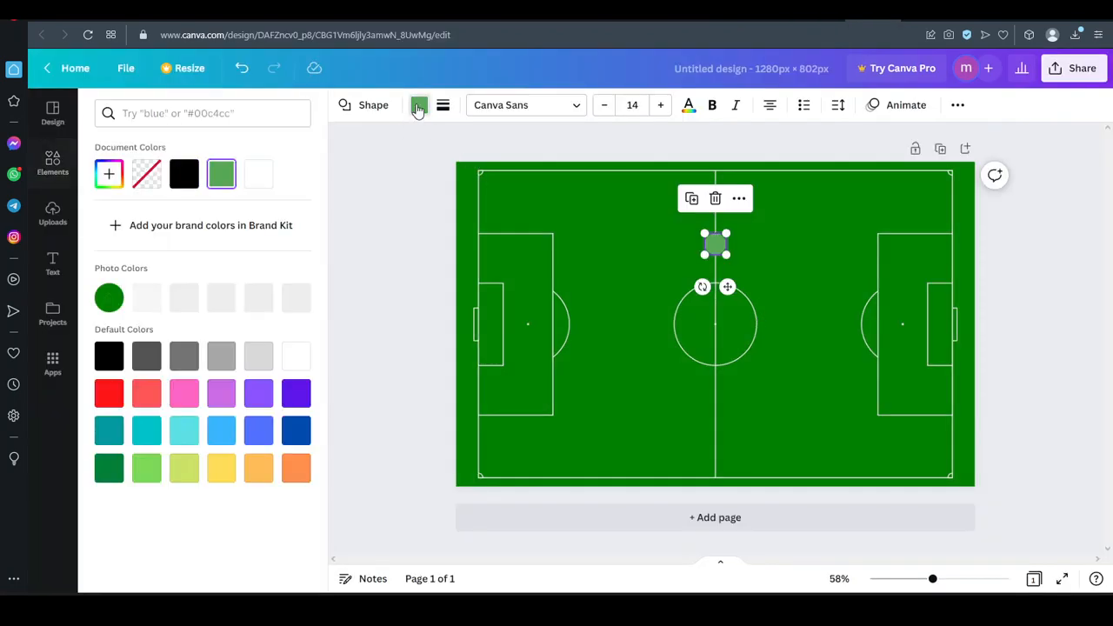
left_click(109, 396)
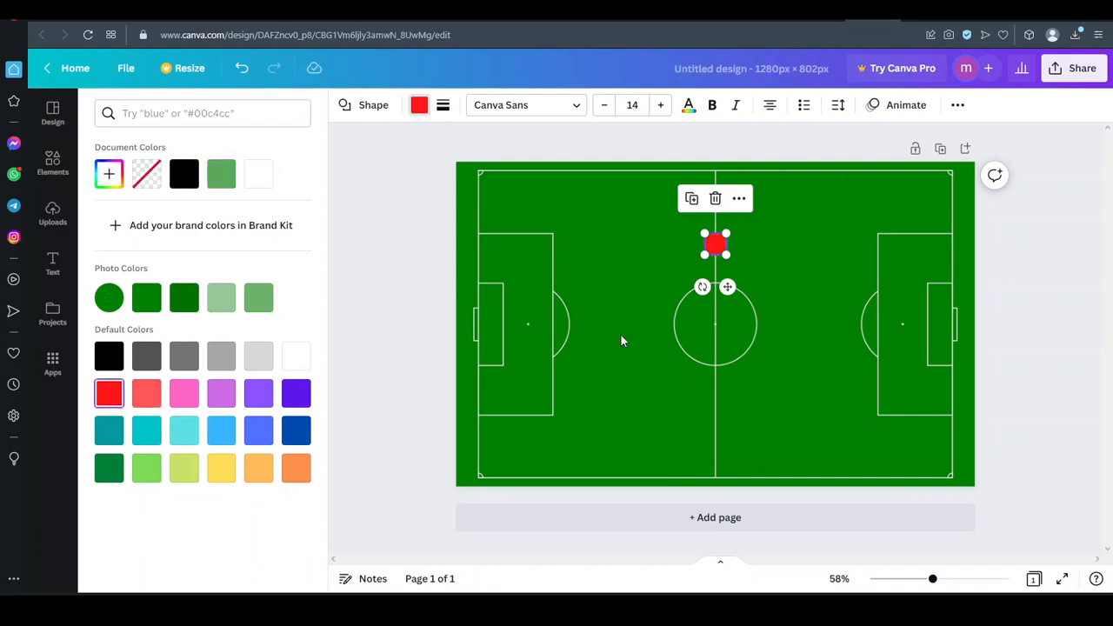
Duplicate the red marker and arrange markers on the halfway line above and below the centre circle, with a third left of the circle
key("ctrl+d")
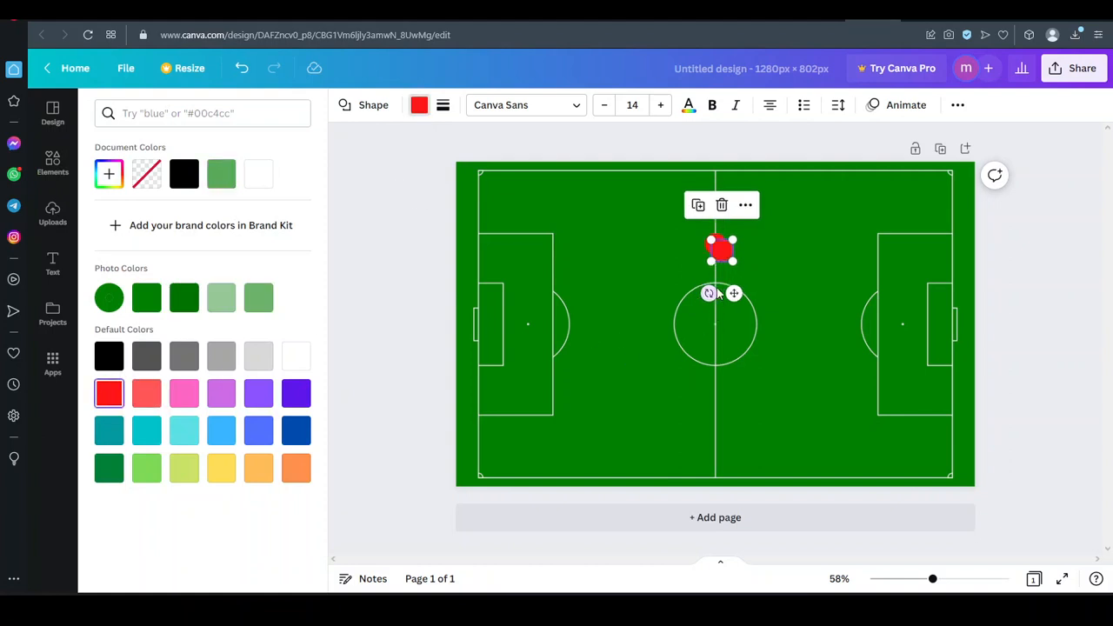
left_click_drag(724, 259, 715, 396)
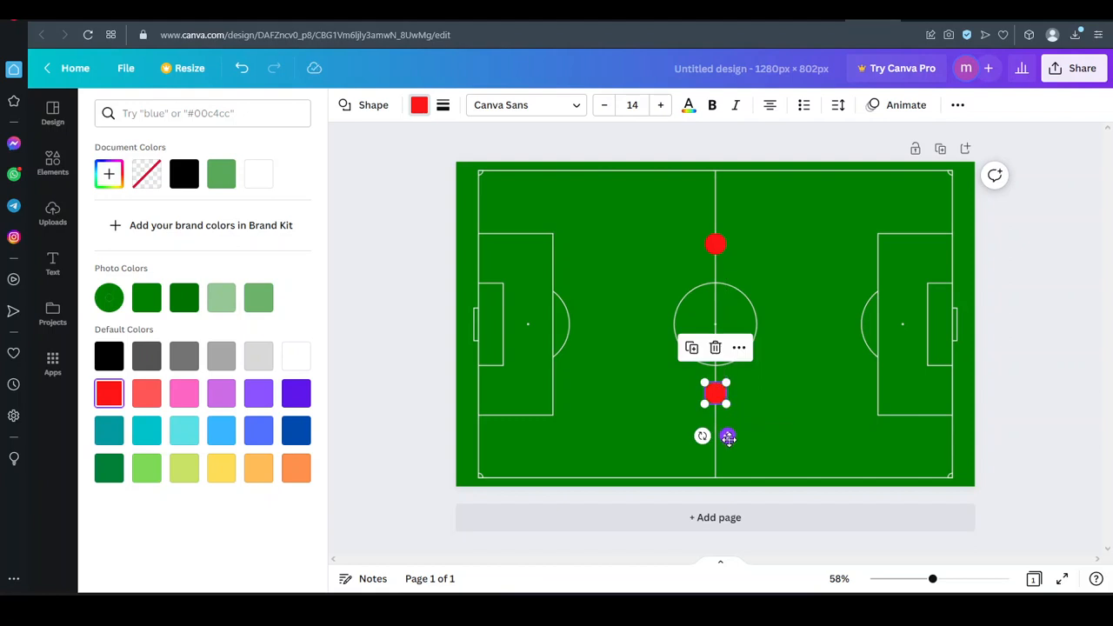
left_click_drag(728, 437, 728, 418)
left_click(715, 247)
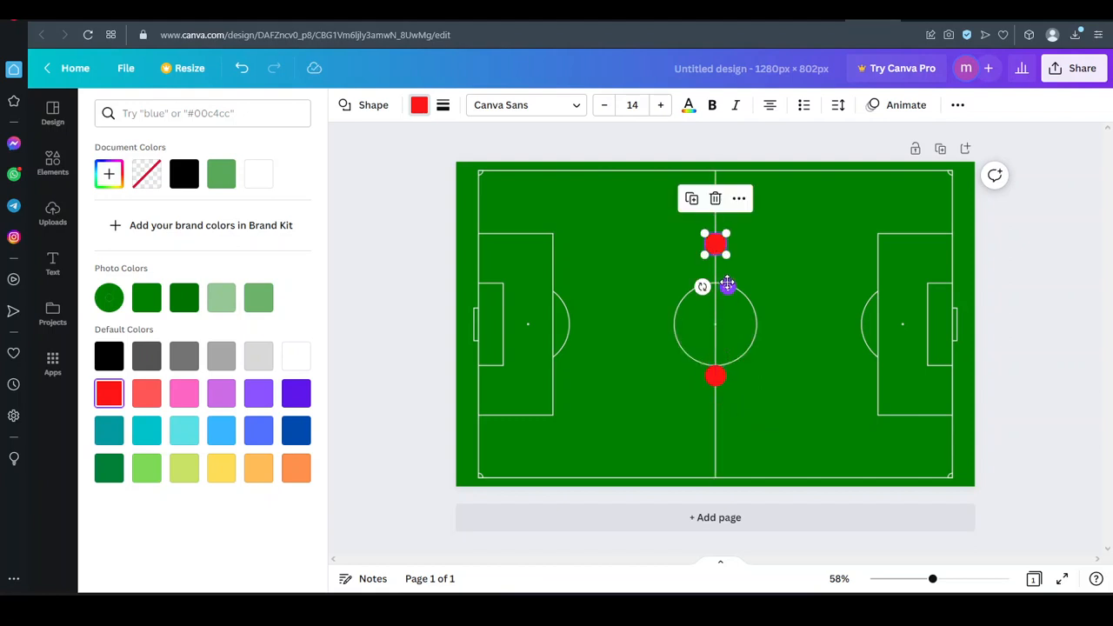
left_click_drag(727, 284, 666, 368)
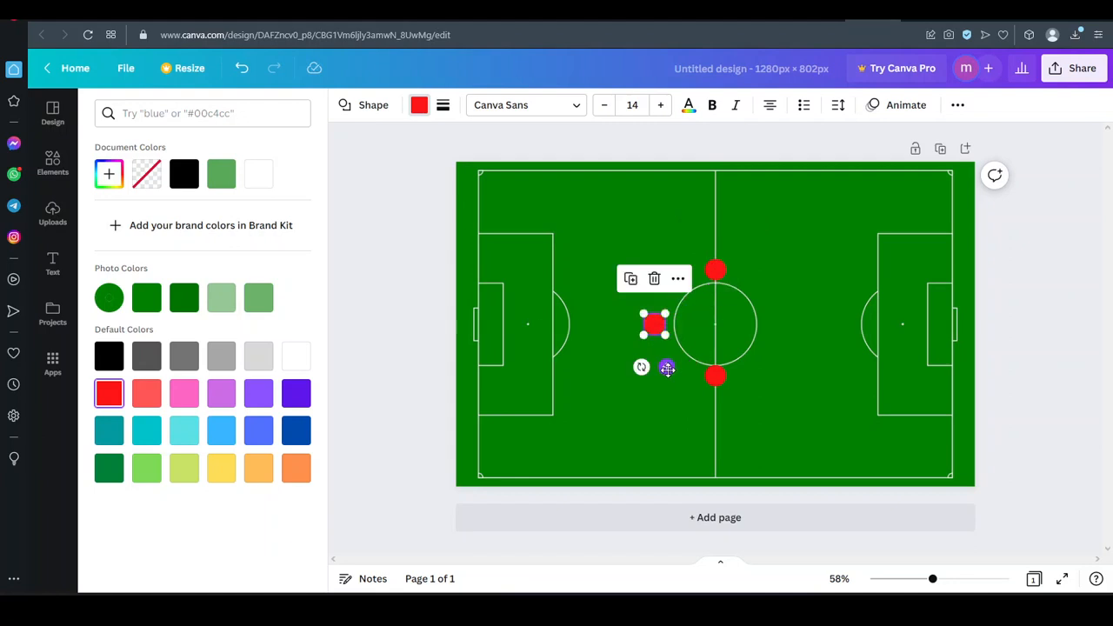
Fill the marker left of the centre circle with violet
left_click(418, 104)
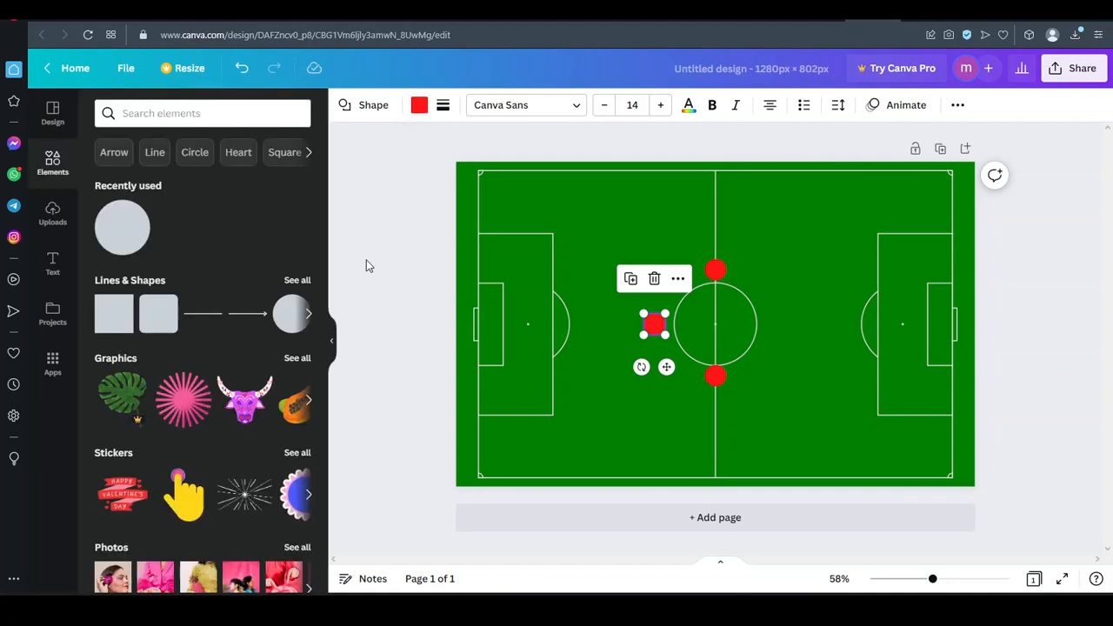
left_click(420, 106)
left_click(420, 106)
left_click(412, 193)
left_click(646, 325)
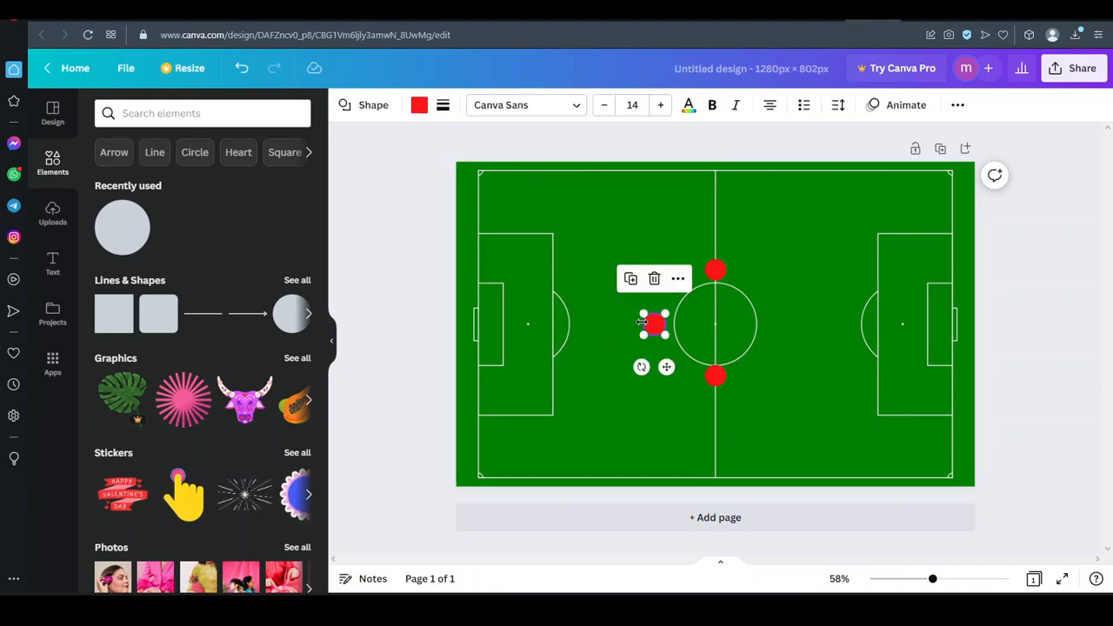
left_click(419, 106)
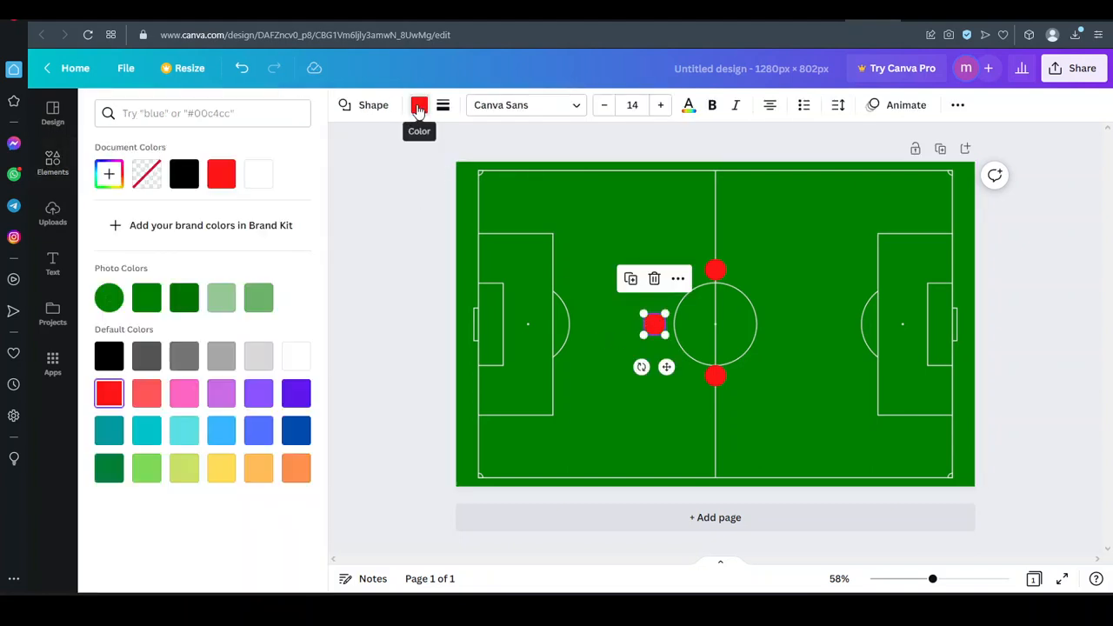
left_click(221, 173)
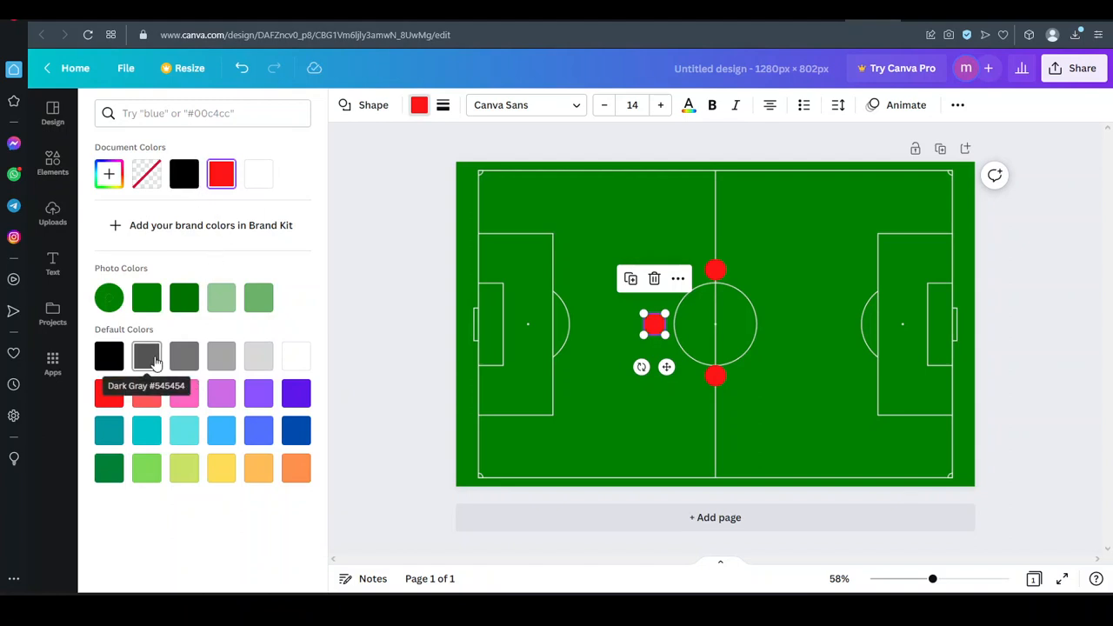
left_click(296, 394)
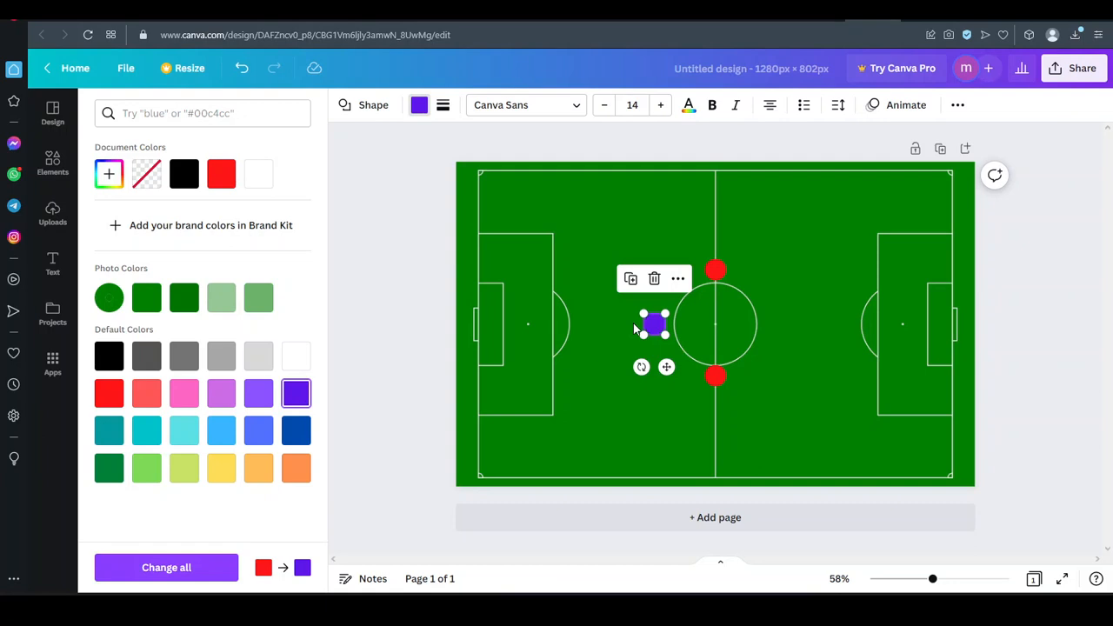
Duplicate the violet marker twice and place the copies in the right half of the pitch, one near the upper and one near the lower sideline
key("ctrl+d")
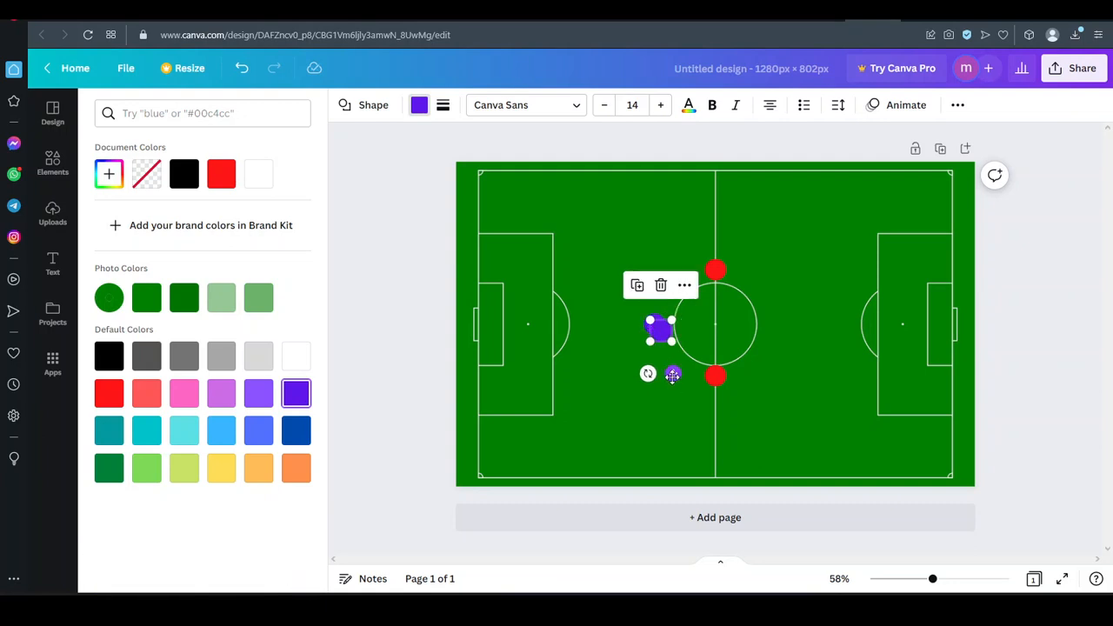
left_click_drag(672, 373, 800, 266)
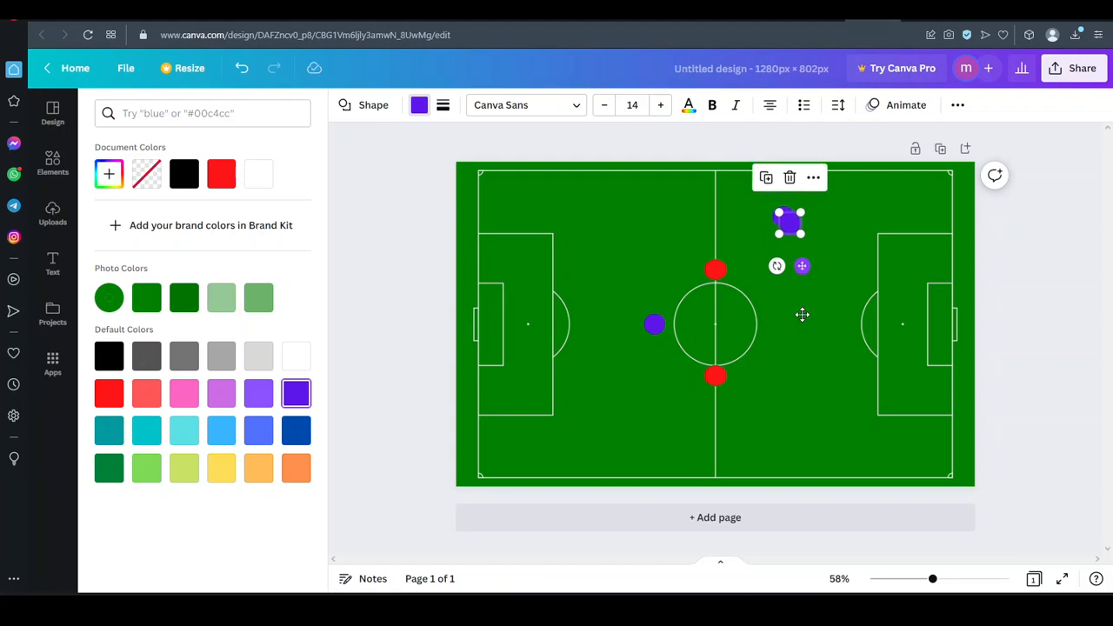
left_click_drag(802, 314, 797, 474)
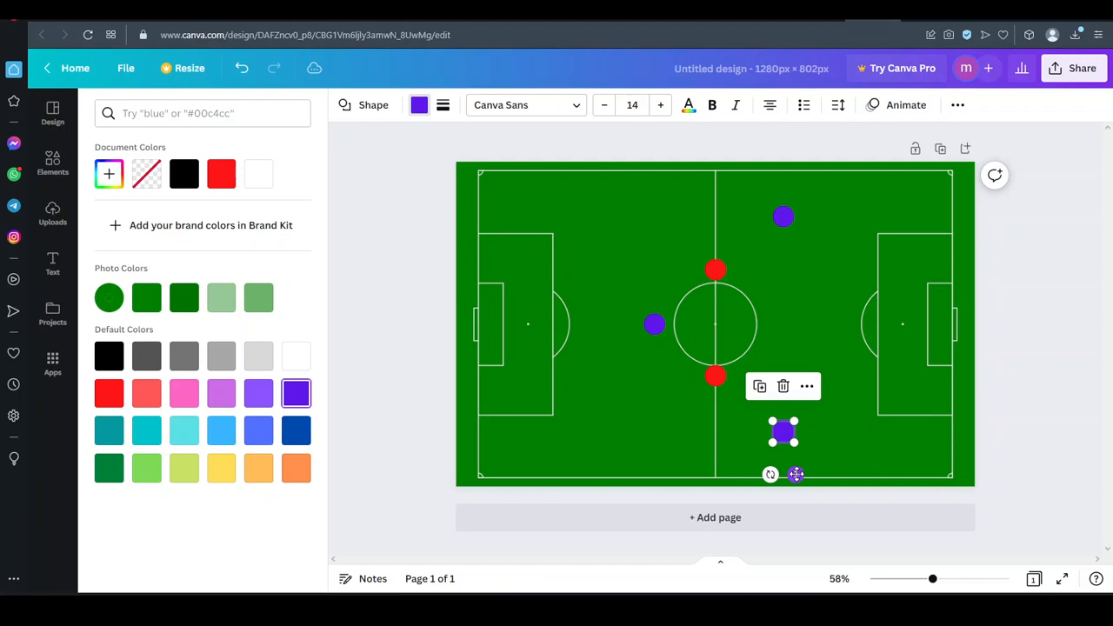
left_click(815, 411)
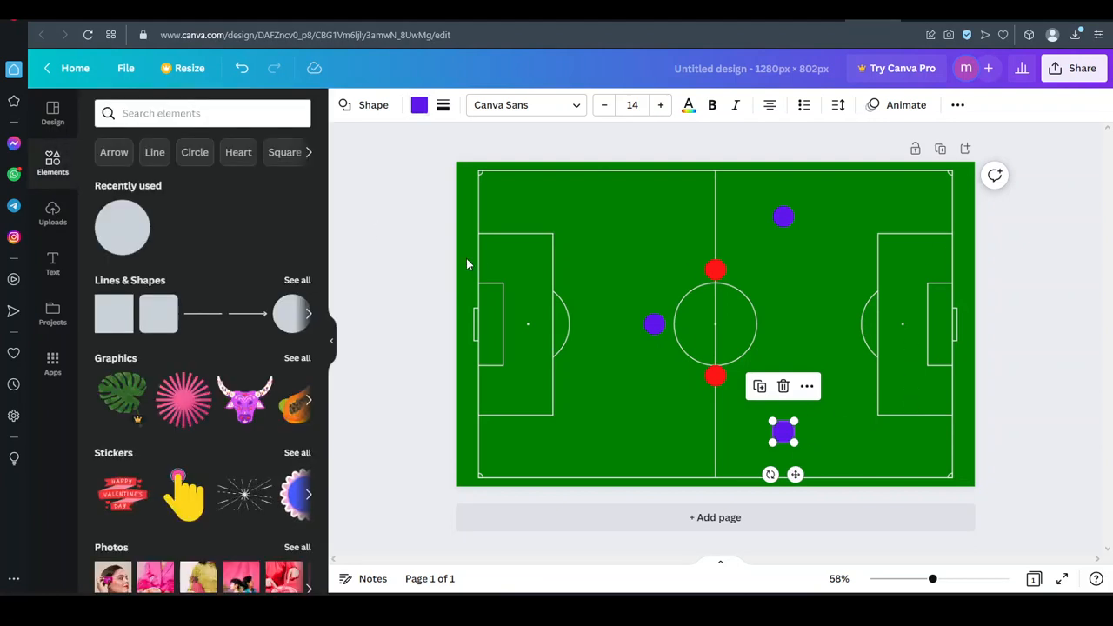
left_click(380, 232)
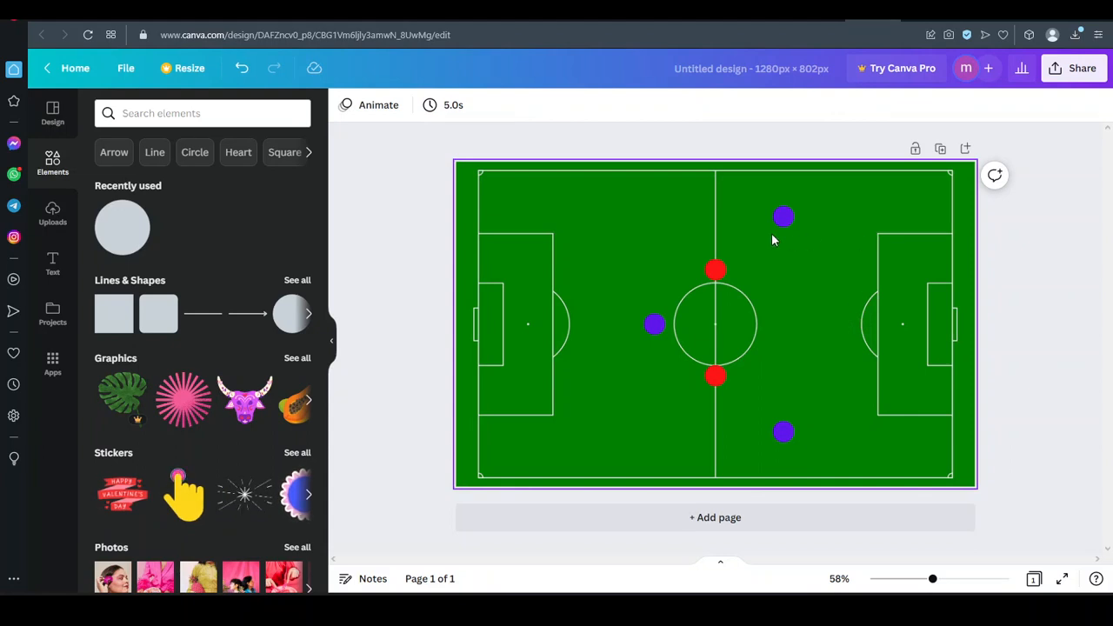
right_click(842, 219)
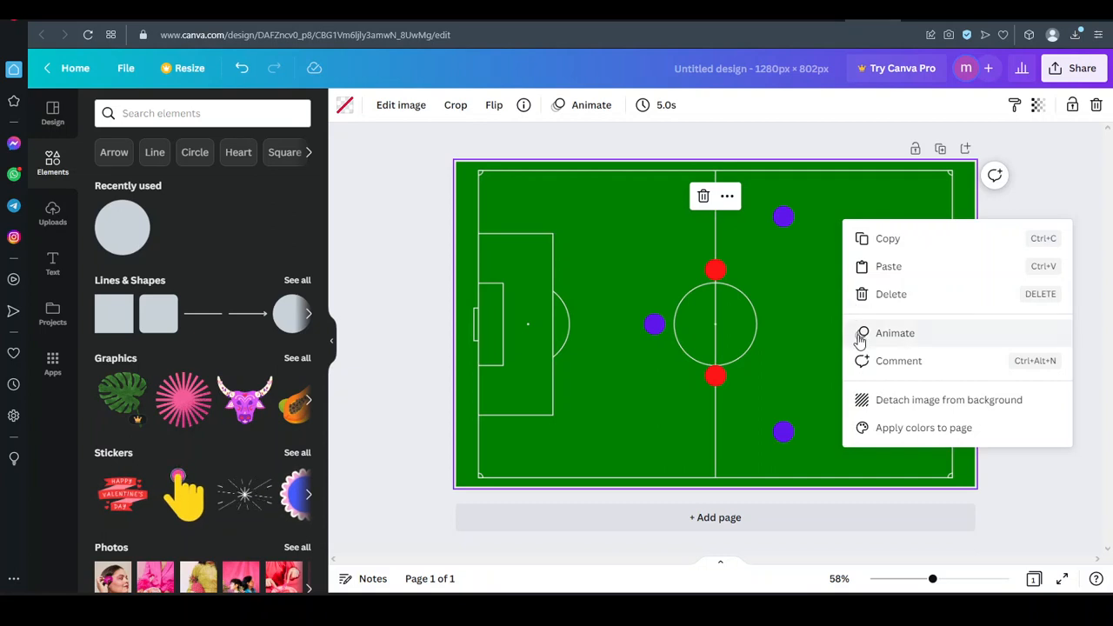
left_click(1022, 481)
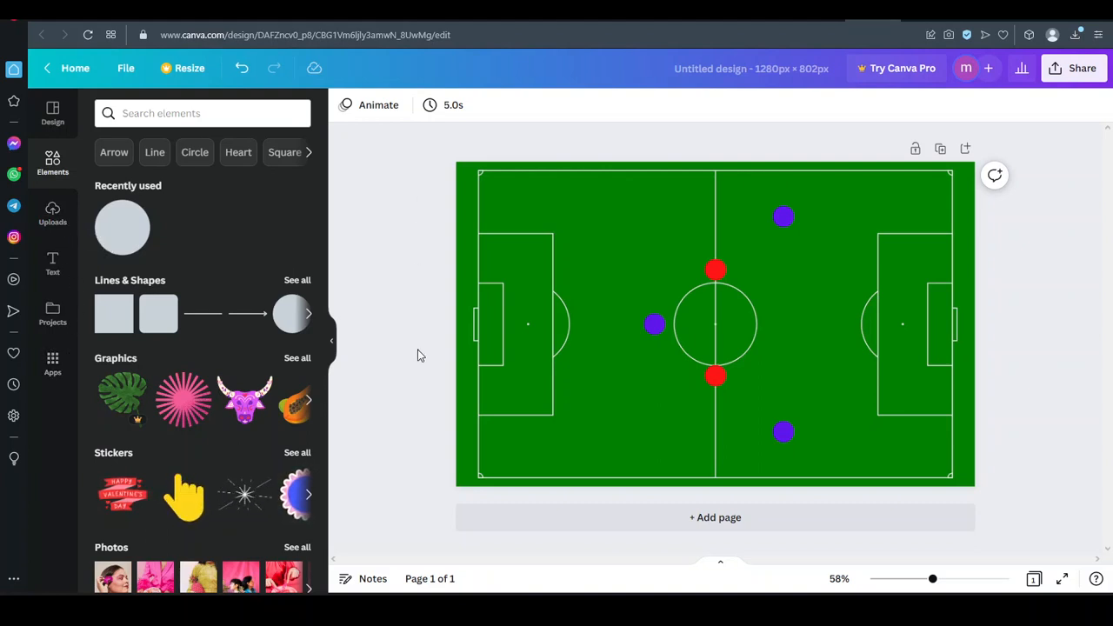
Preview the finished pitch design in full screen, return to the editor and deselect everything
left_click(1061, 578)
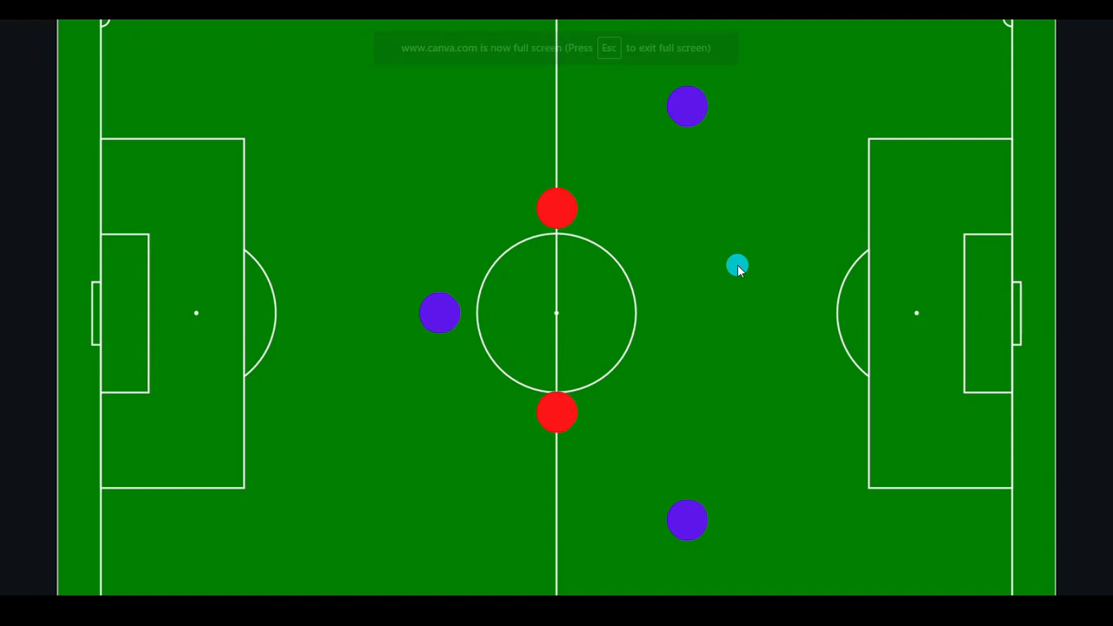
key("Escape")
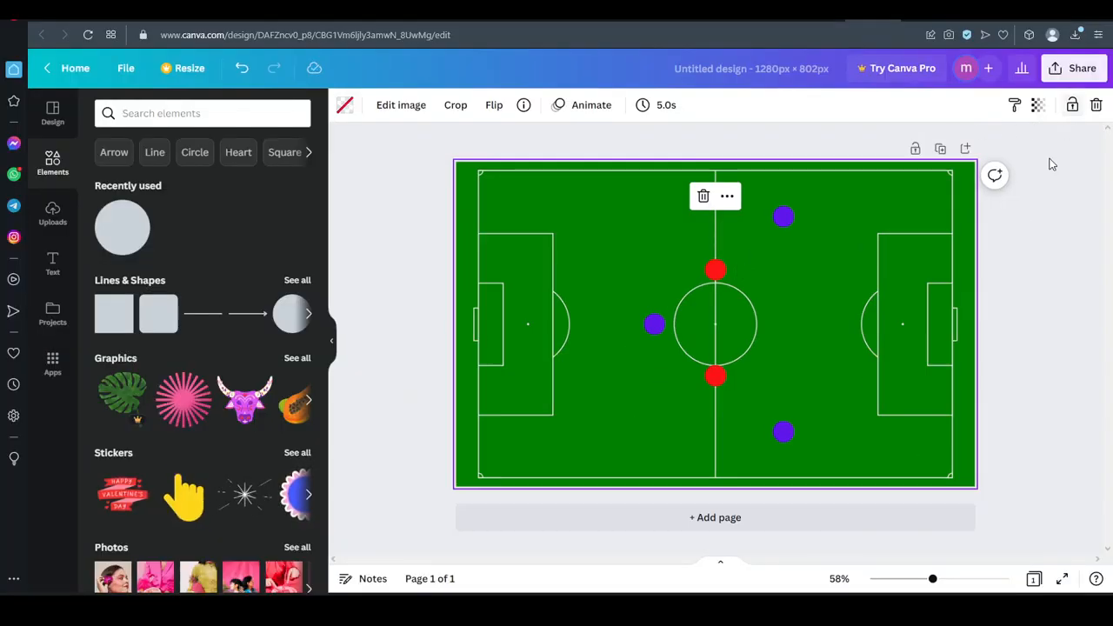
left_click(1032, 247)
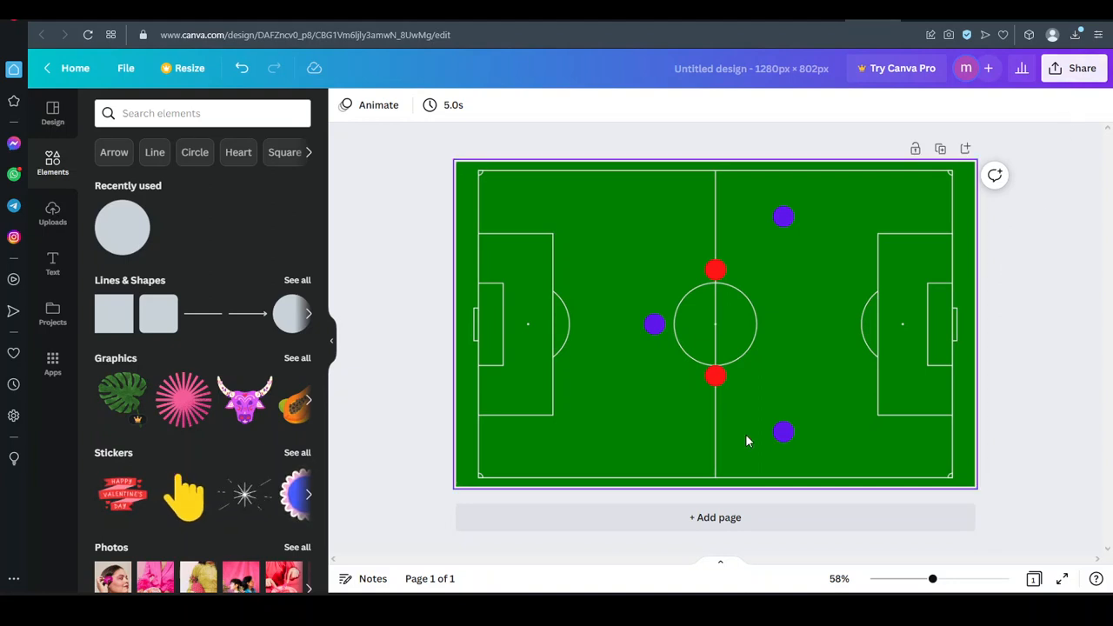
Download the pitch design as a PNG image at its 1,280 × 802 px size
left_click(1078, 79)
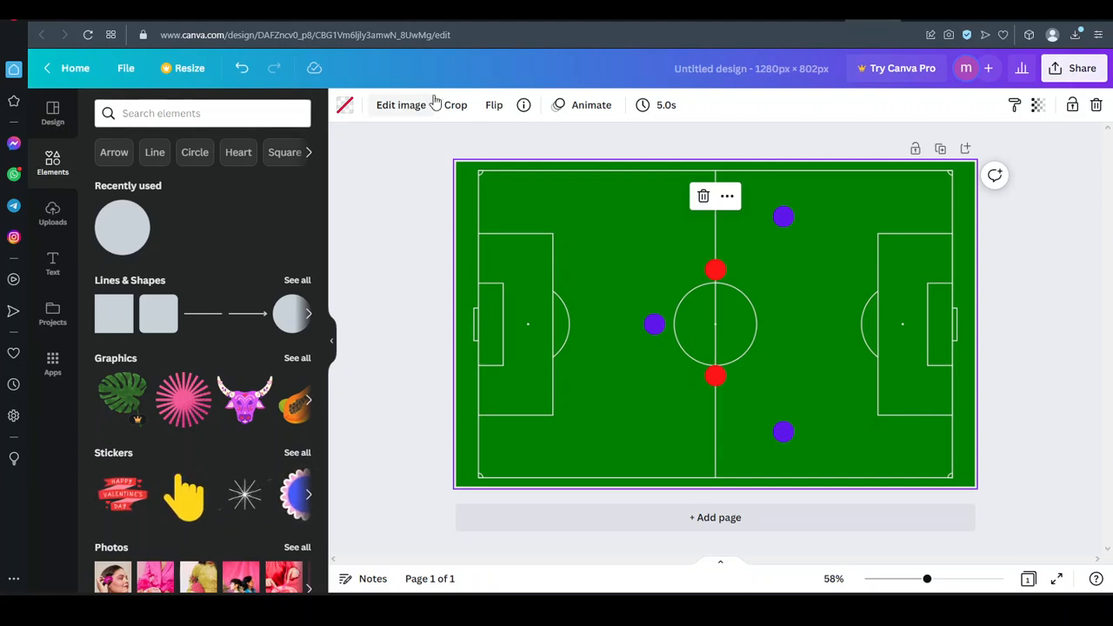
left_click(1099, 69)
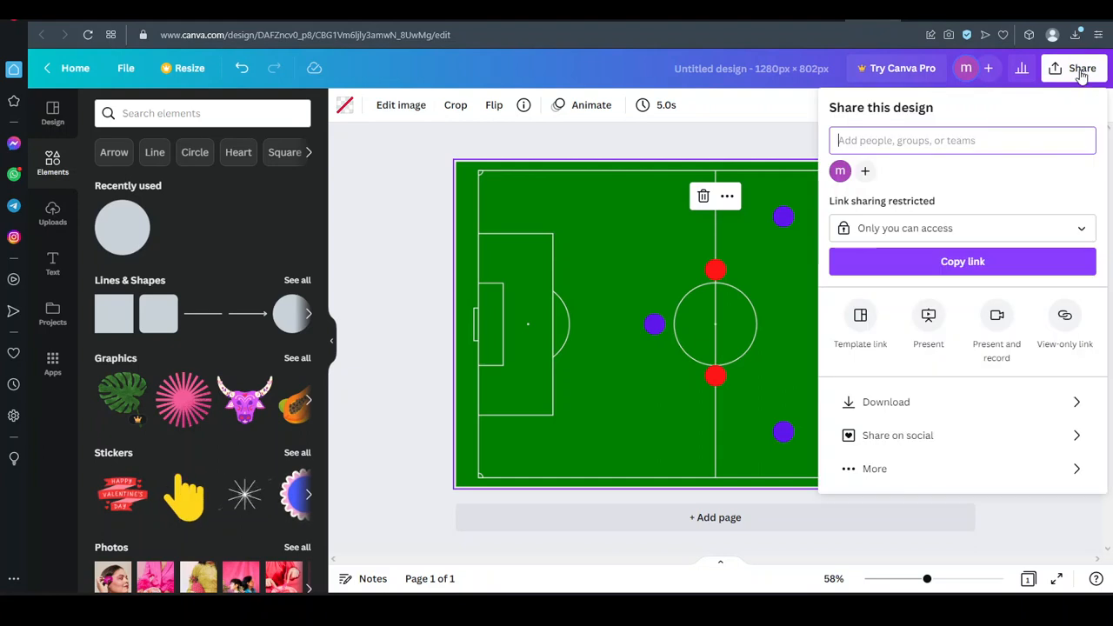
left_click(916, 401)
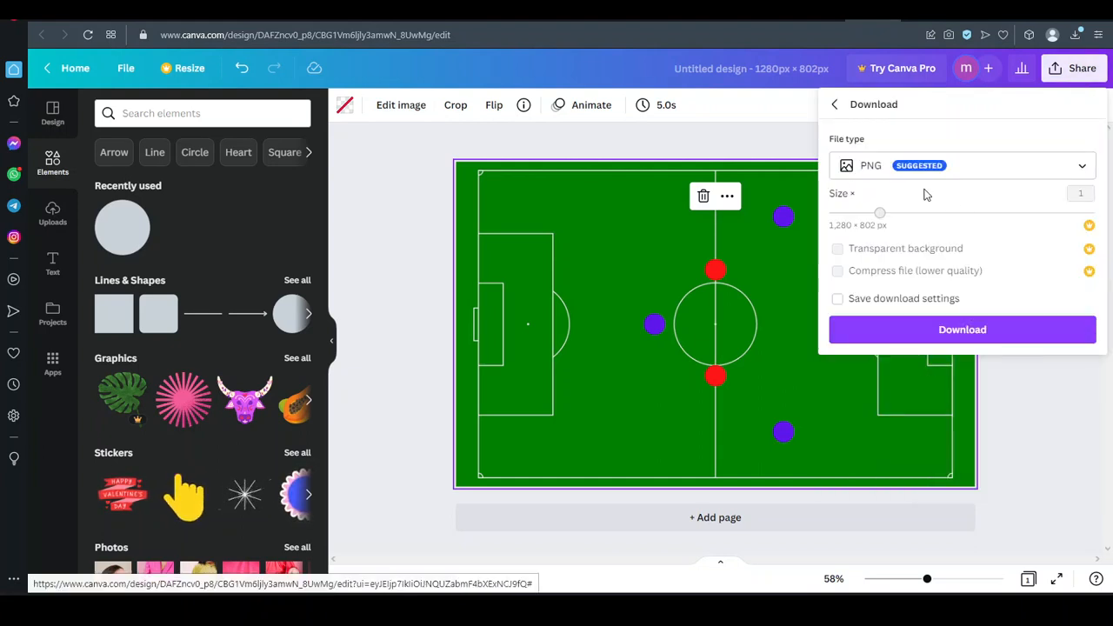
left_click(946, 329)
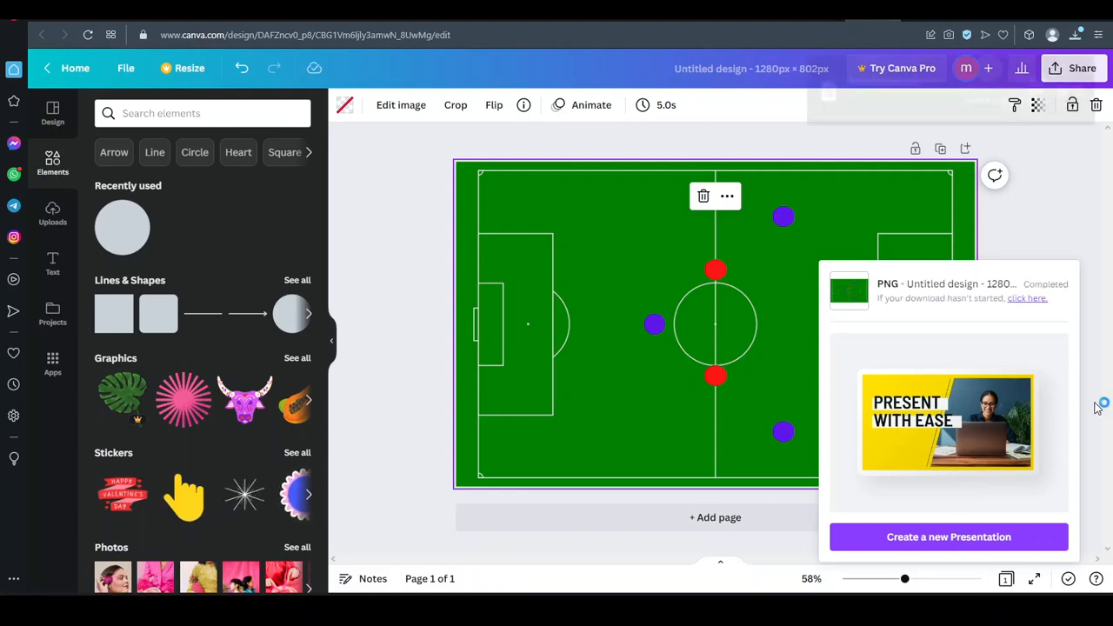
Switch to the Soccer Project spreadsheet in Google Sheets and replace the Demarcation picture in B29:E40 with the downloaded pitch image, inserted in the cell
left_click(1054, 166)
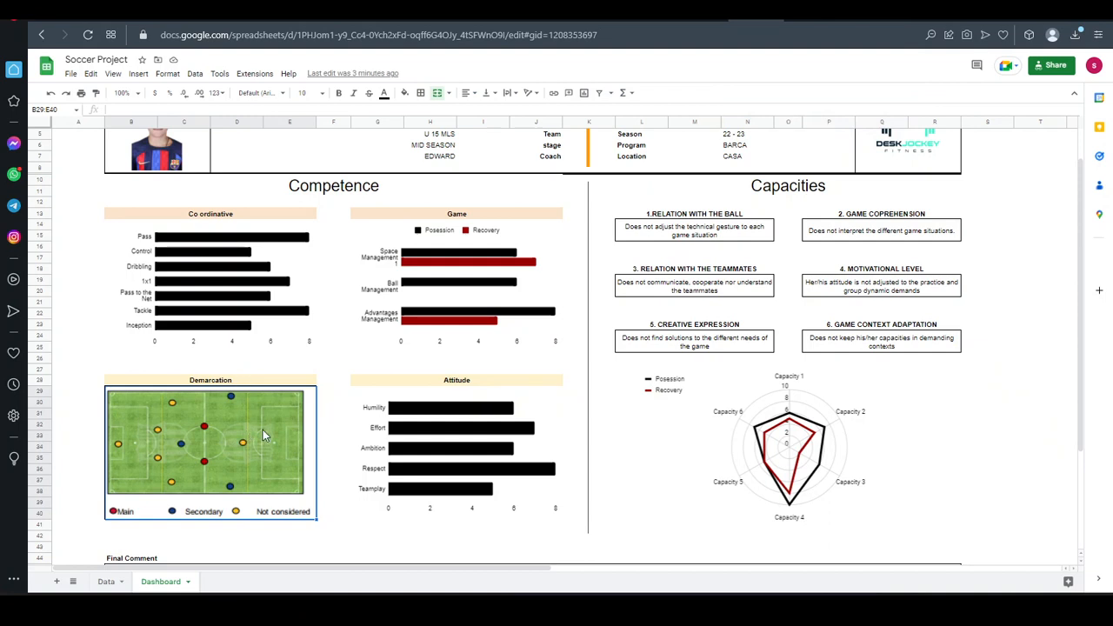
key("Delete")
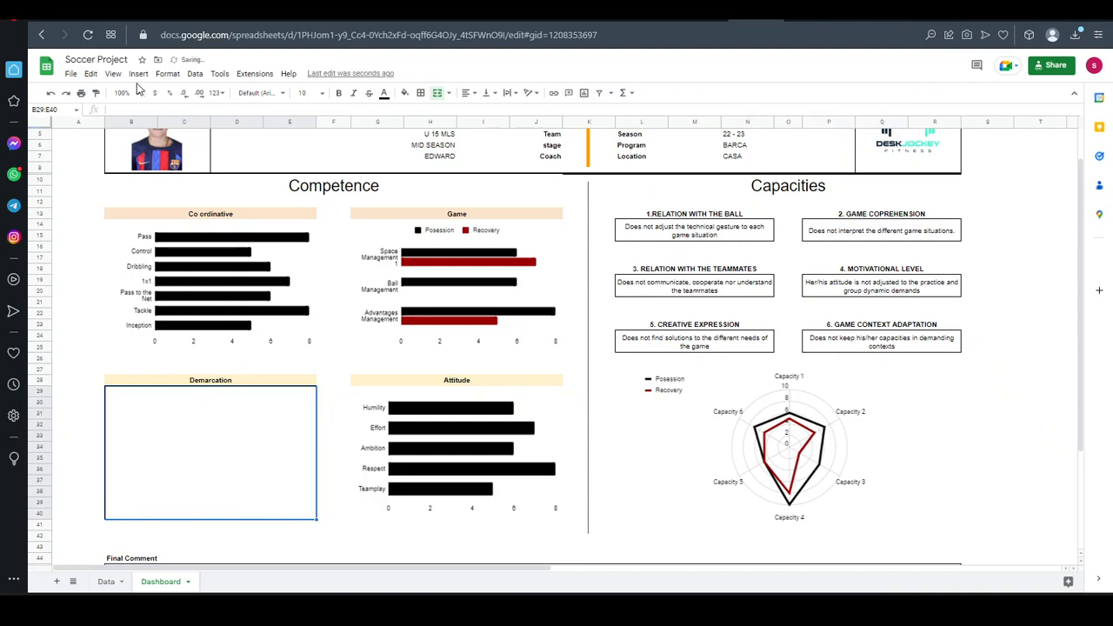
left_click(141, 74)
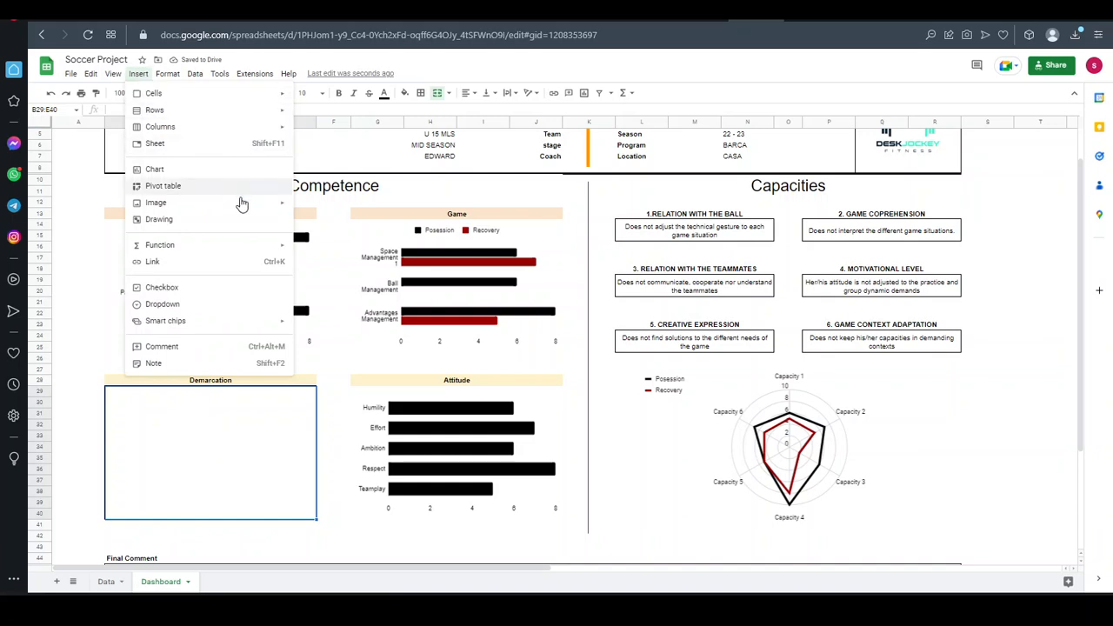
mouse_move(265, 202)
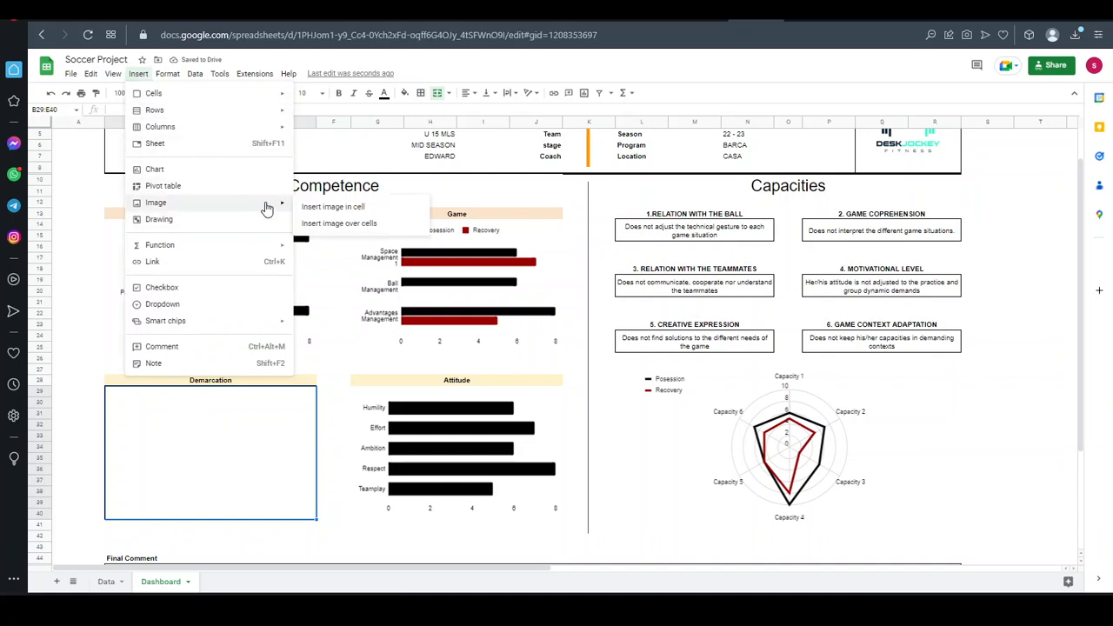
left_click(322, 219)
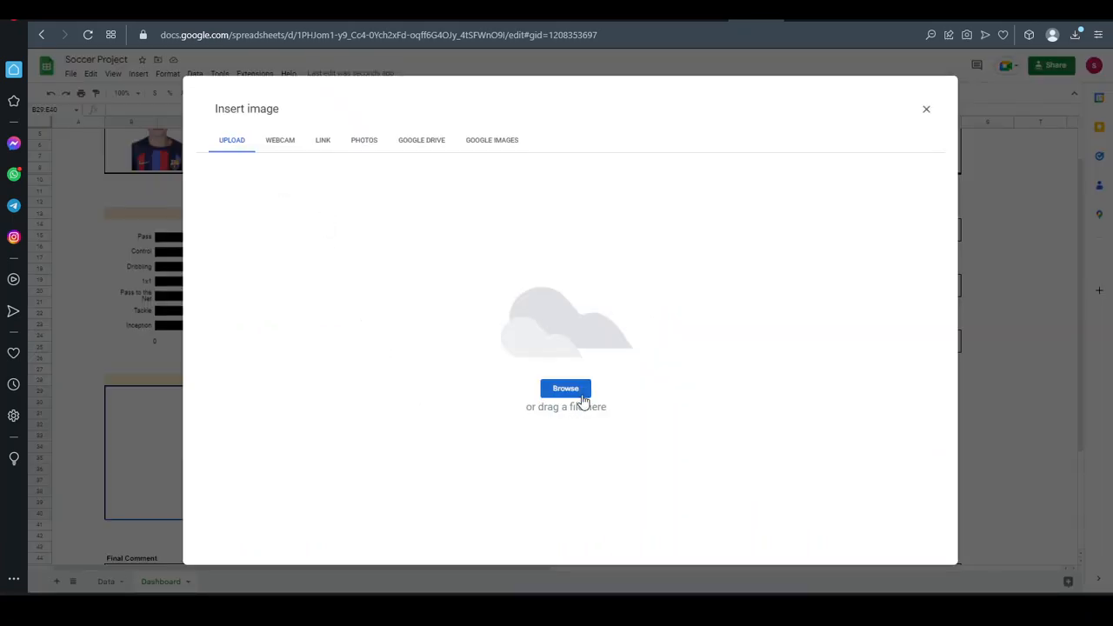
left_click(581, 393)
left_click(589, 253)
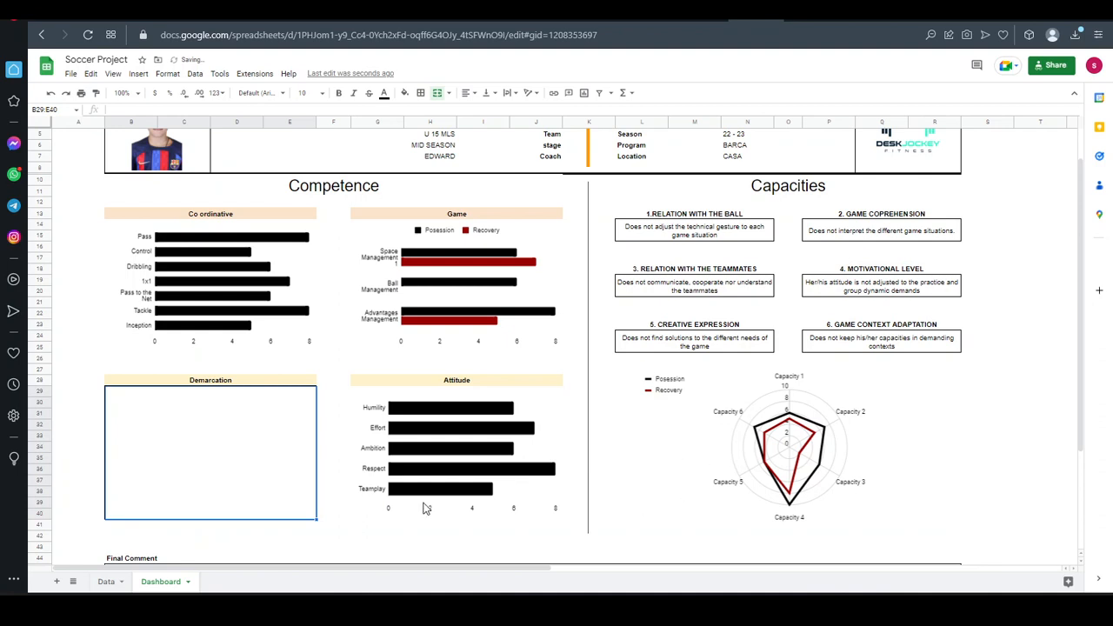
left_click(81, 482)
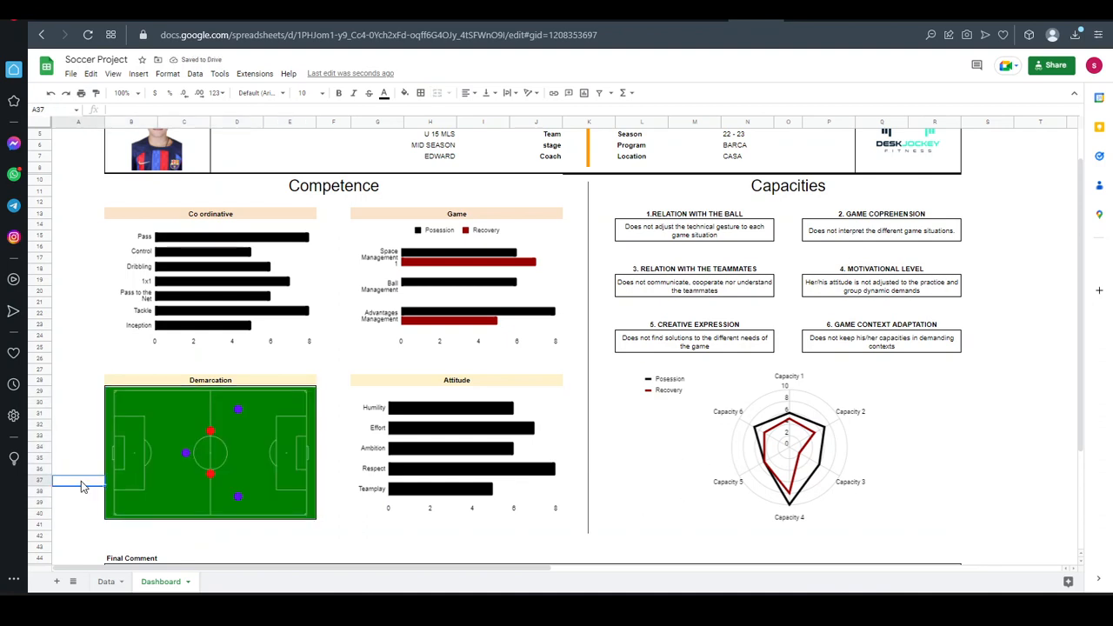
Add a colour legend directly below the Demarcation pitch, entering Red in B41, Blue in C41 and Yellow in D41
scroll(81, 480, "down", 3)
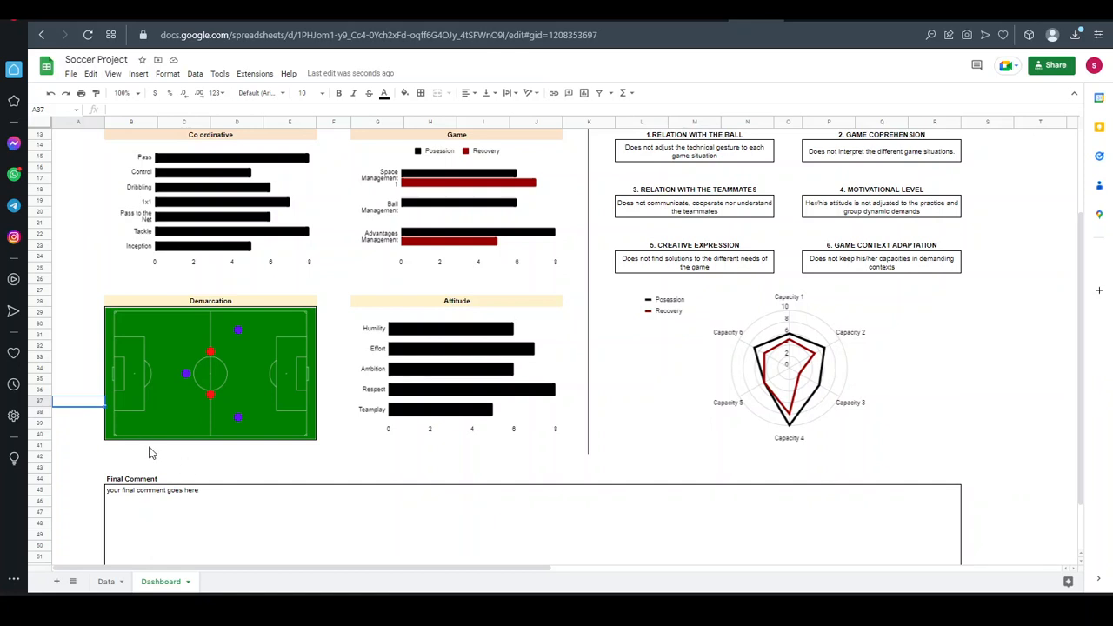
left_click(148, 447)
left_click(138, 457)
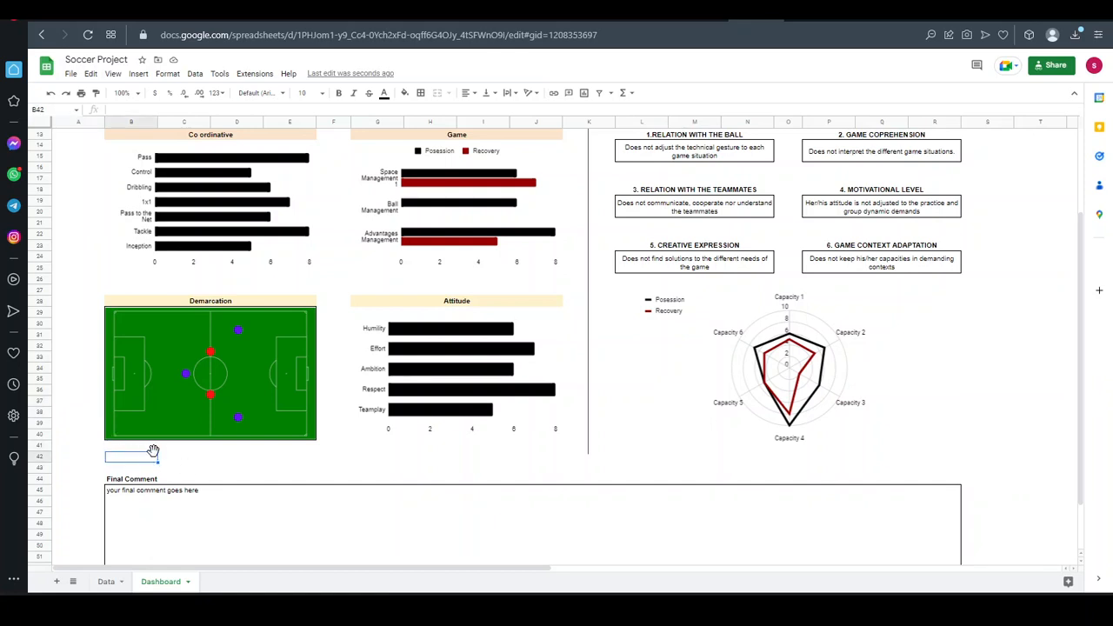
left_click(180, 447)
left_click(231, 451)
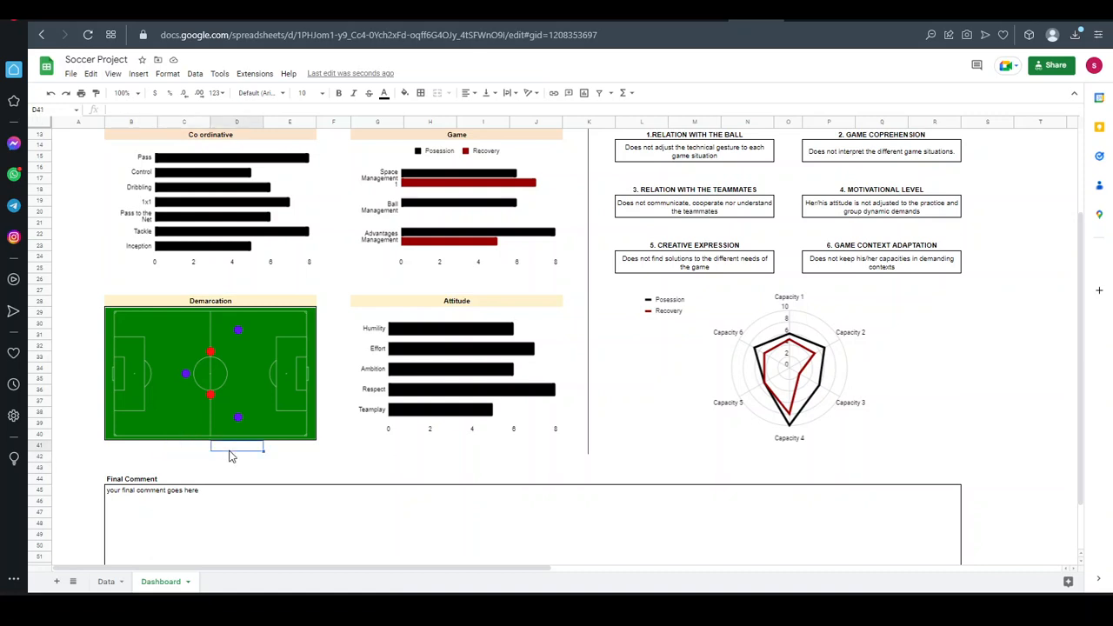
left_click(197, 448)
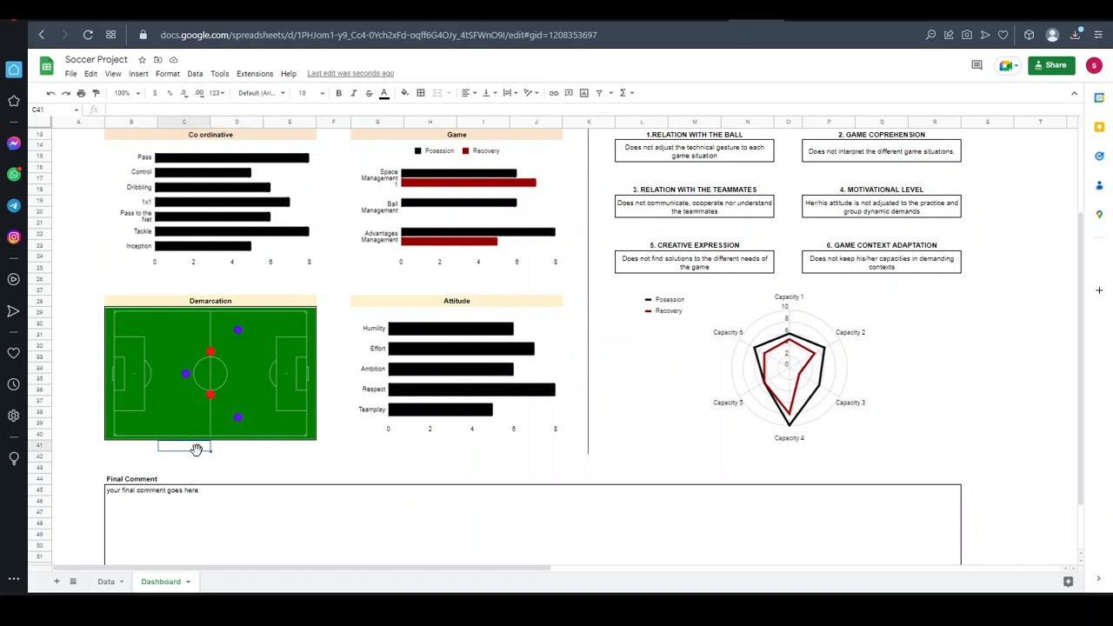
left_click(147, 449)
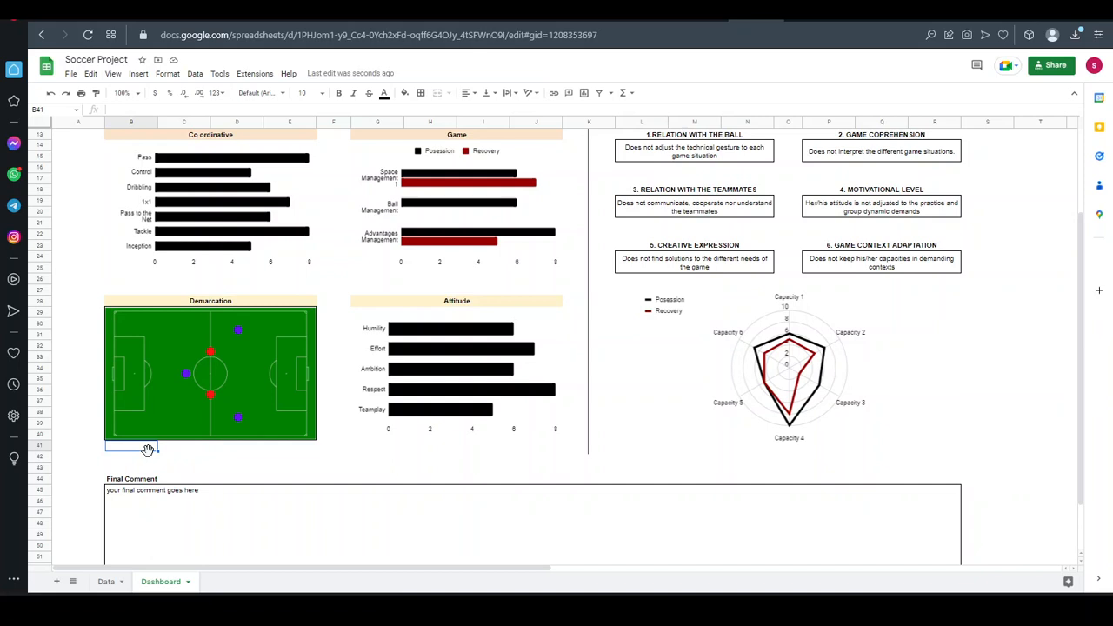
type("Red")
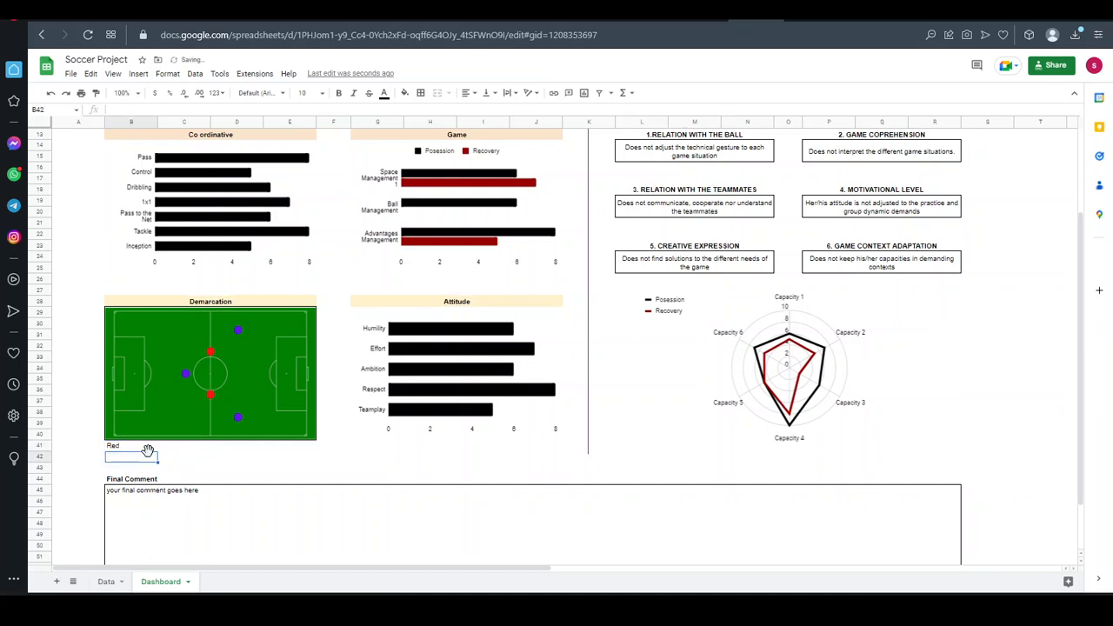
key("Tab")
type("B")
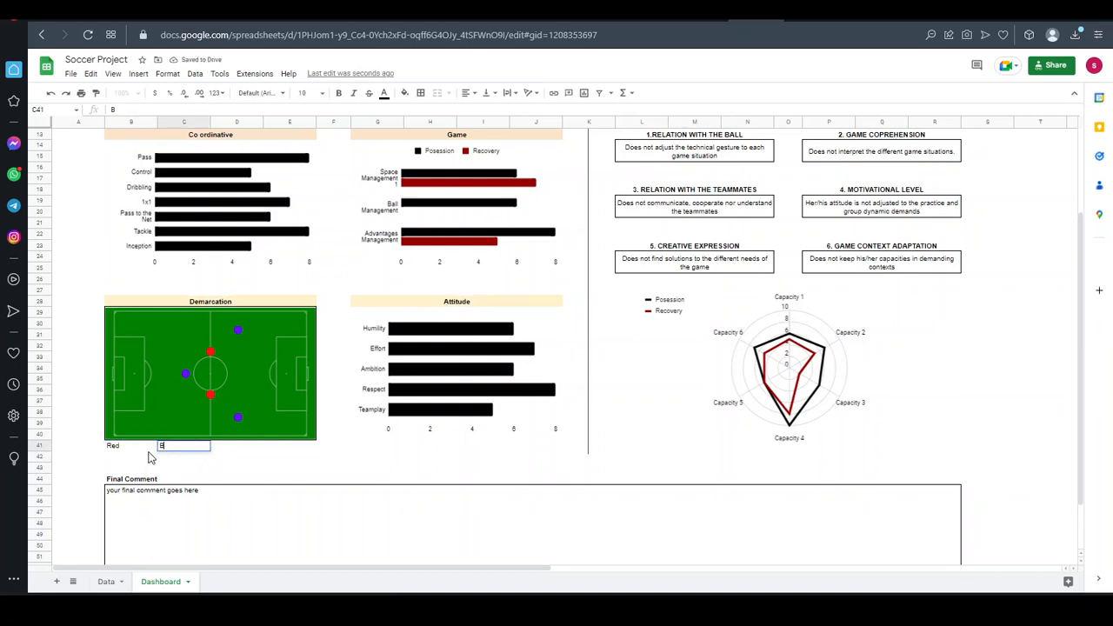
type("lue")
key("Tab")
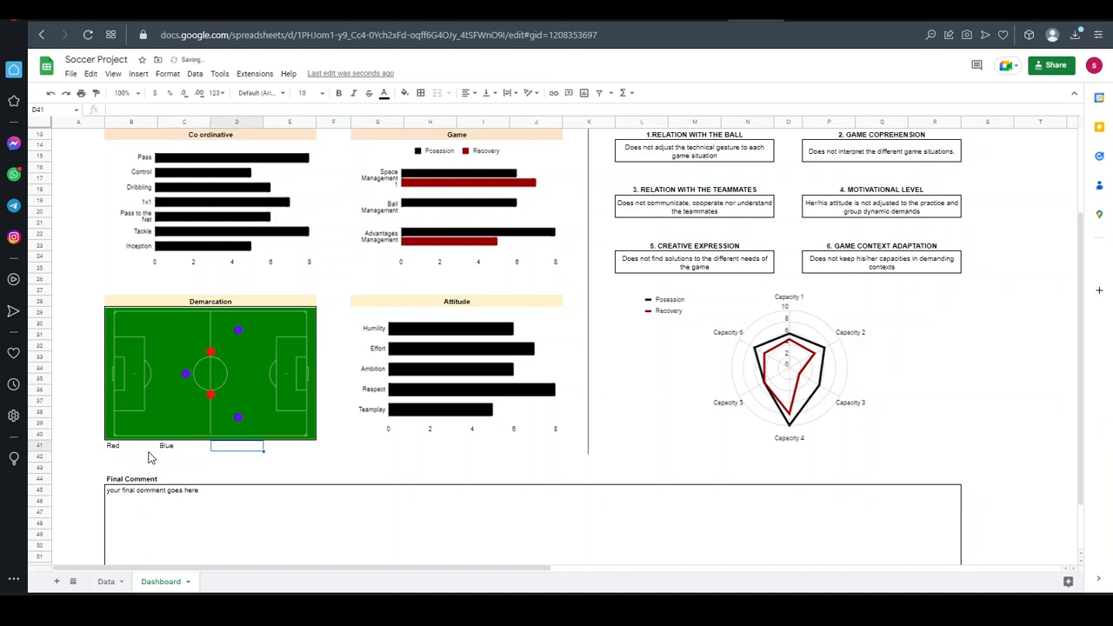
type("Yellow")
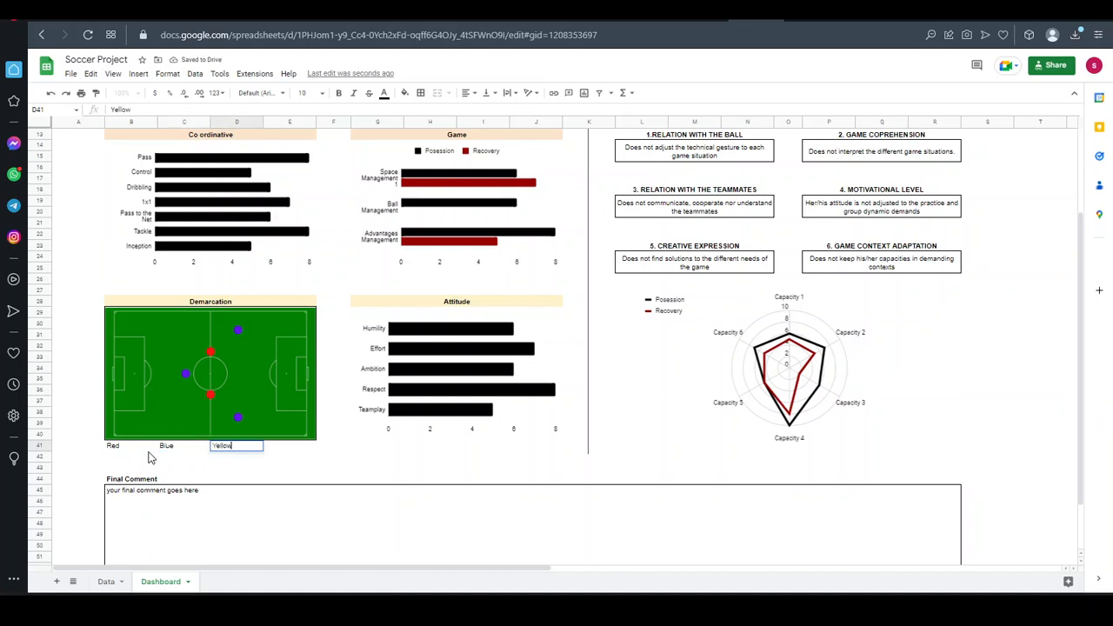
key("Return")
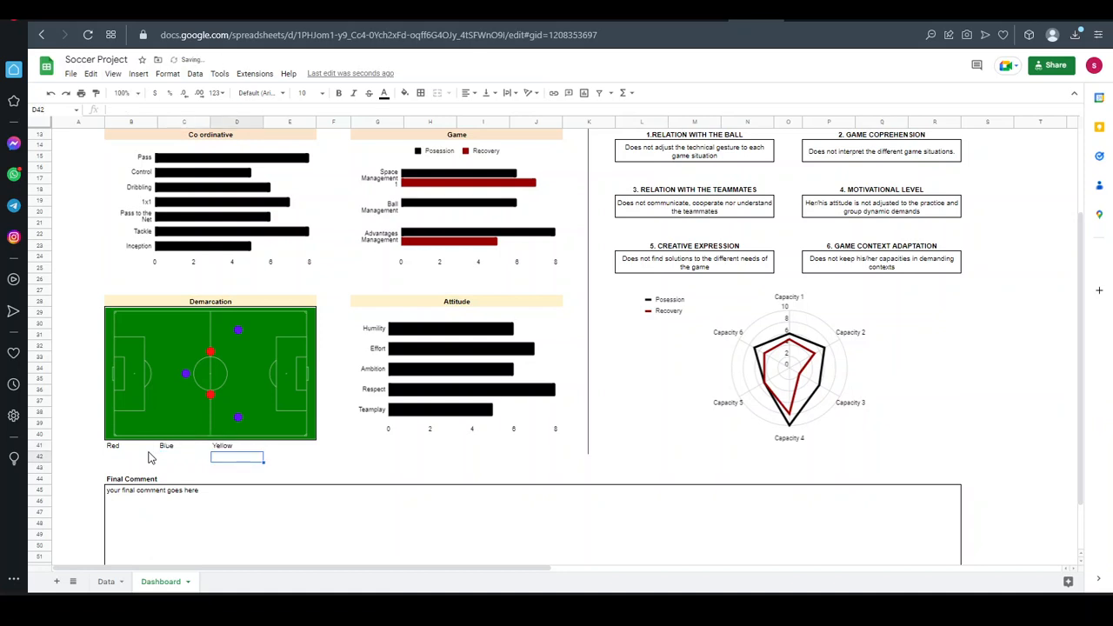
Label the legend colours in the row beneath, entering attack in B42 and forward in C42
key("Left")
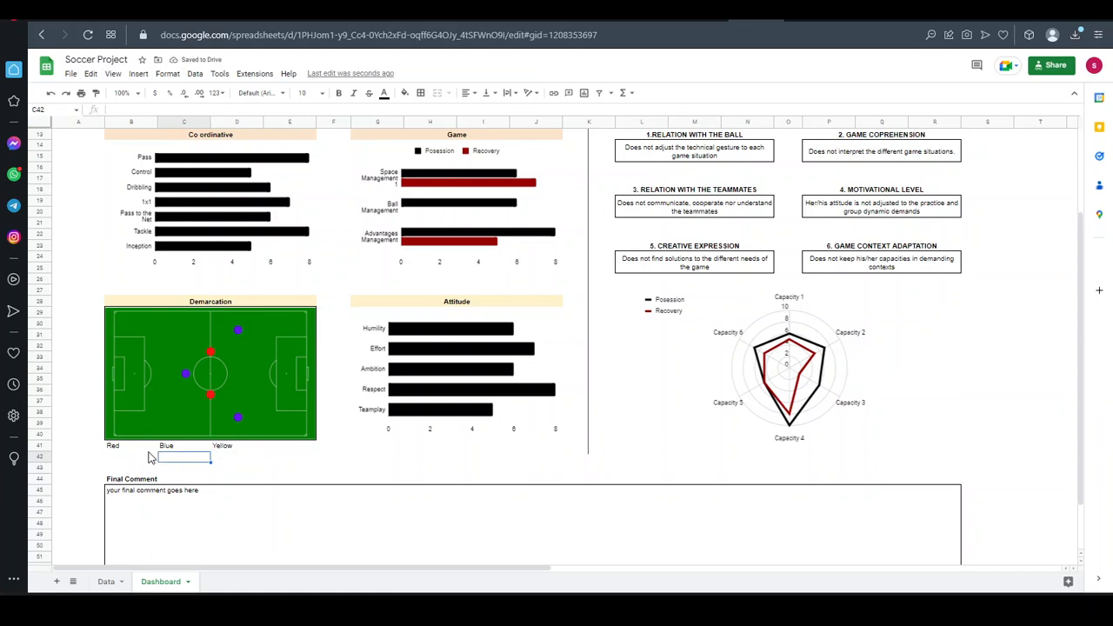
left_click(149, 458)
type("de")
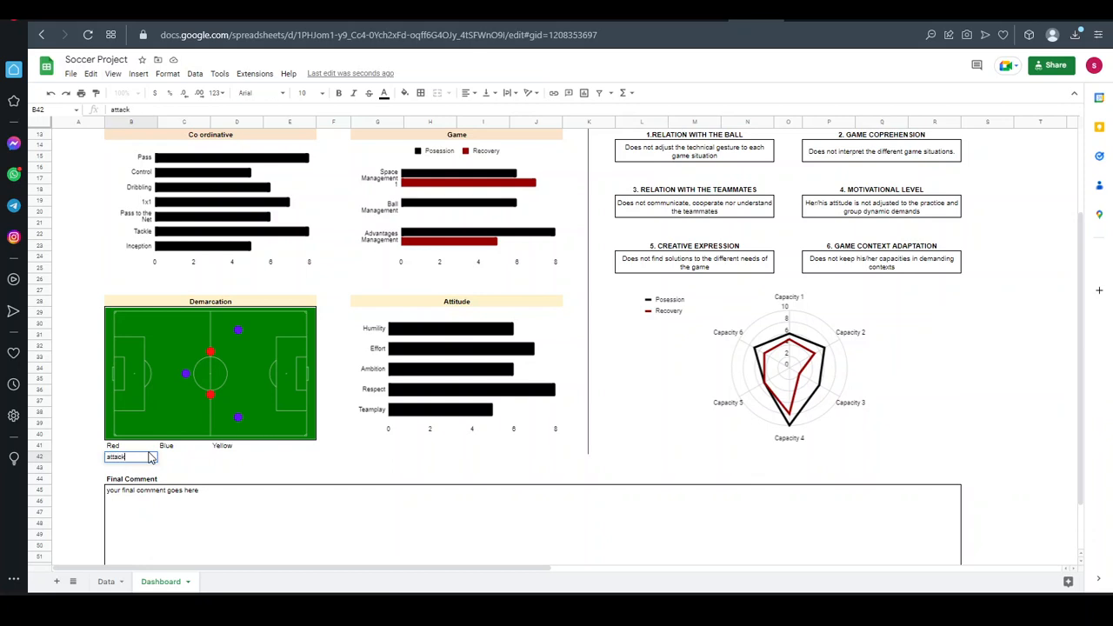
key("Tab")
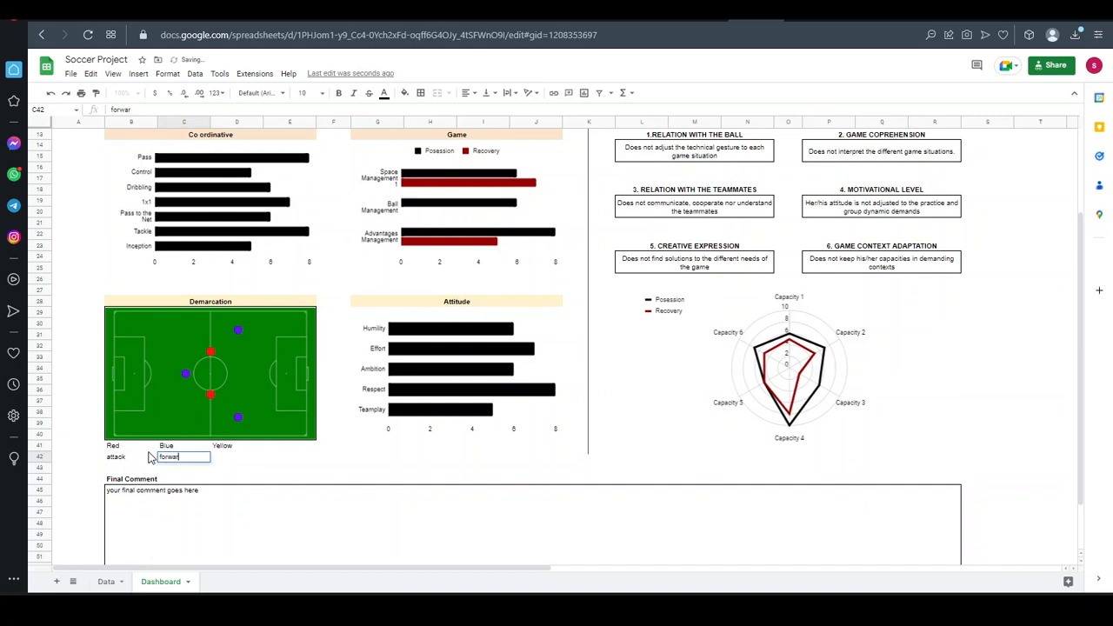
key("Tab")
key("Tab")
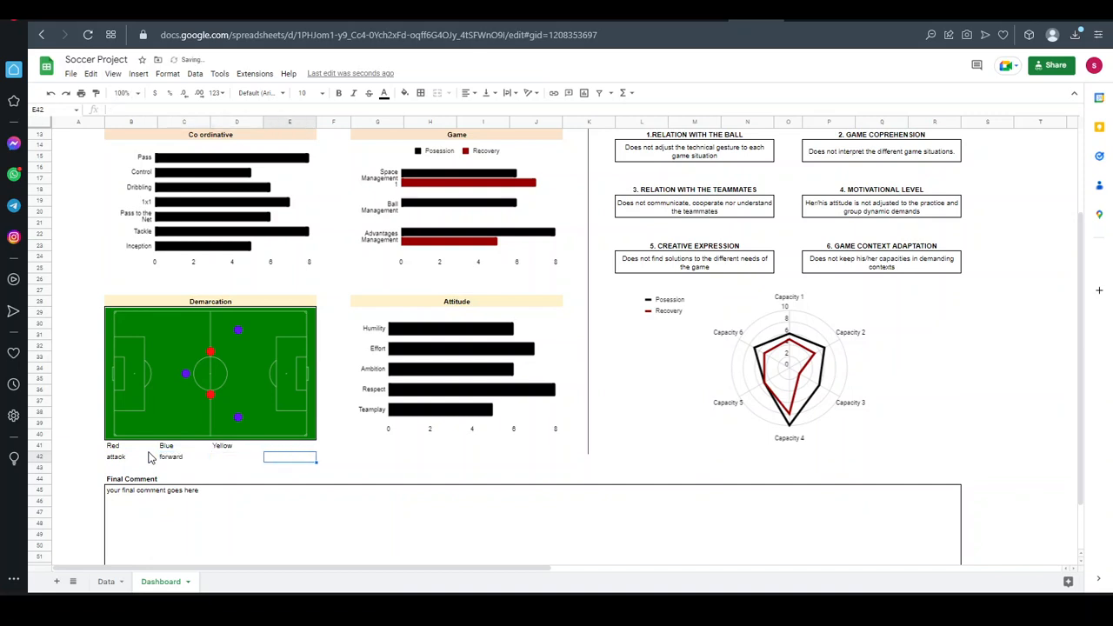
left_click(219, 461)
Fill the Red legend cell B41 with a light green background
left_click(126, 450)
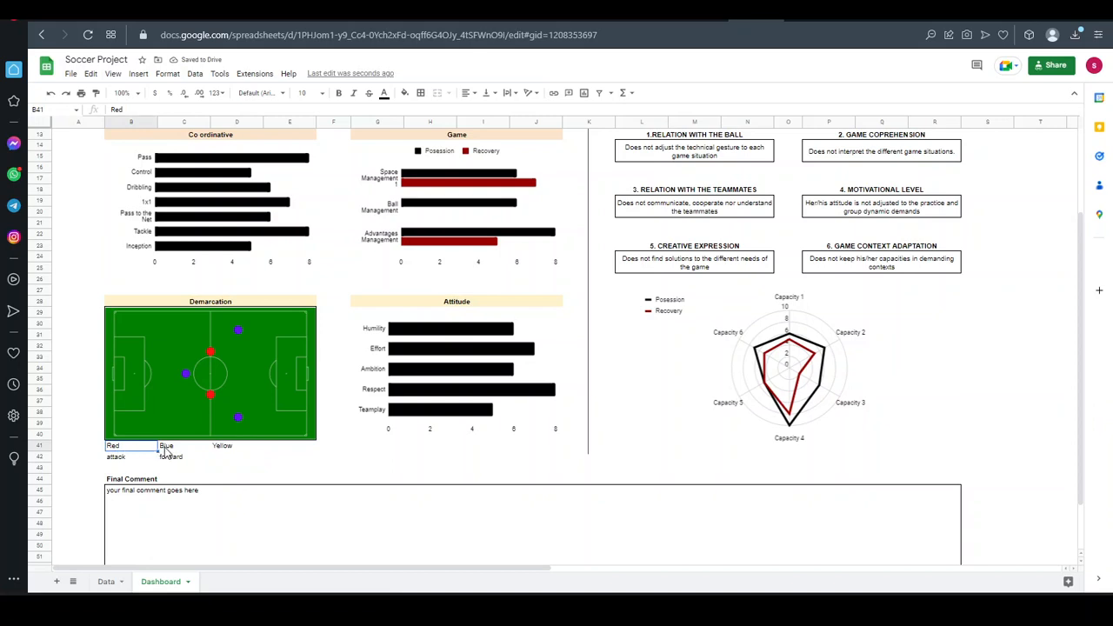
left_click(404, 94)
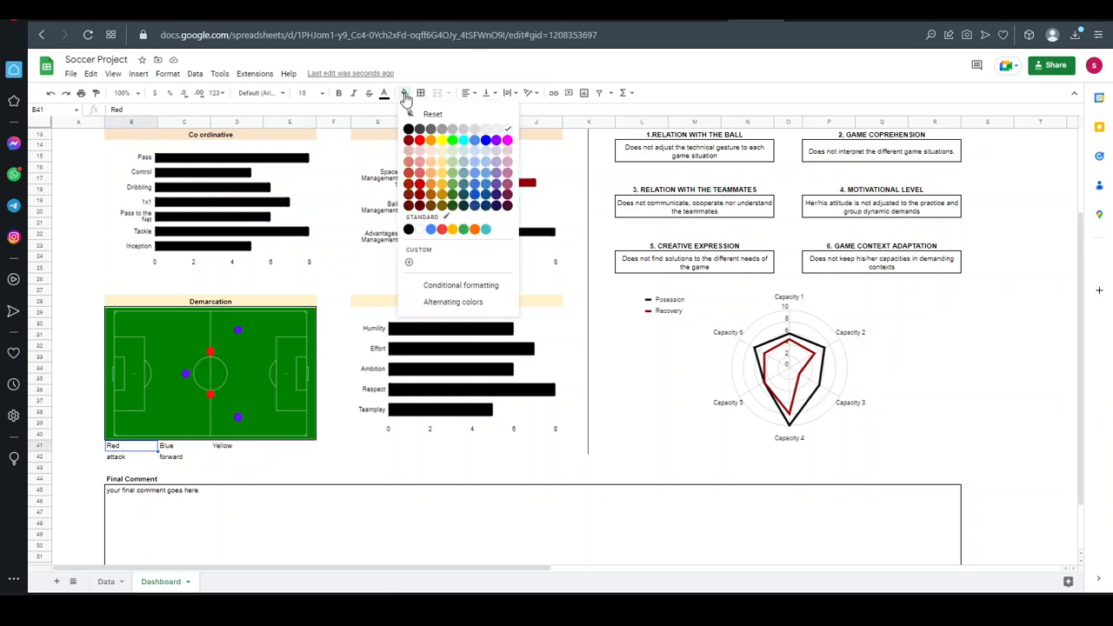
left_click(451, 180)
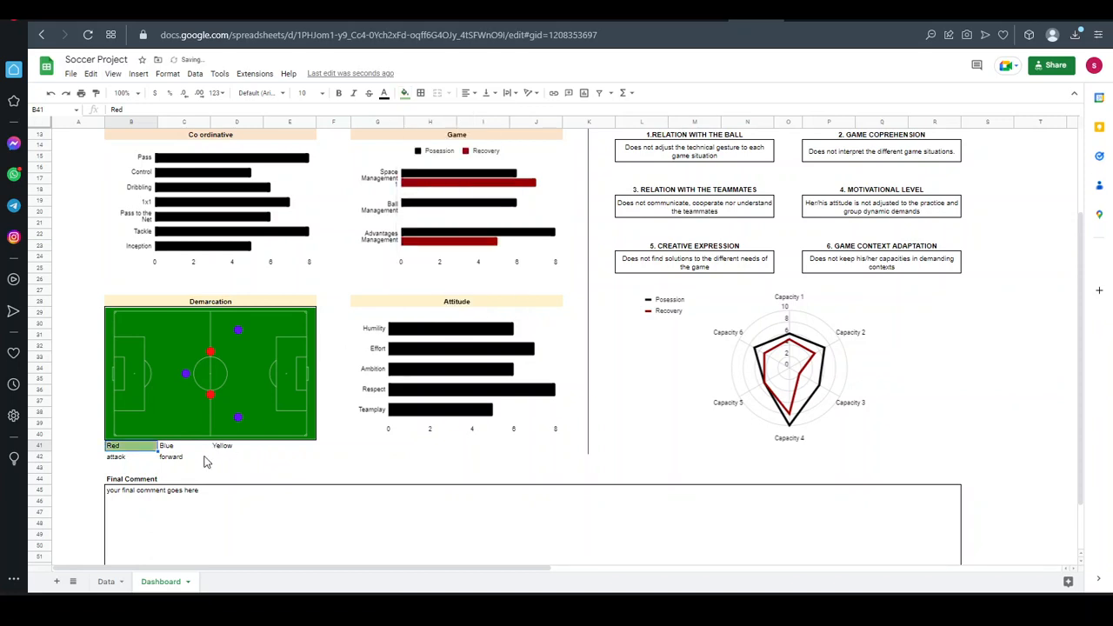
Fill the Blue legend cell C41 with dark cyan and the Yellow legend cell D41 with golden yellow
left_click(180, 448)
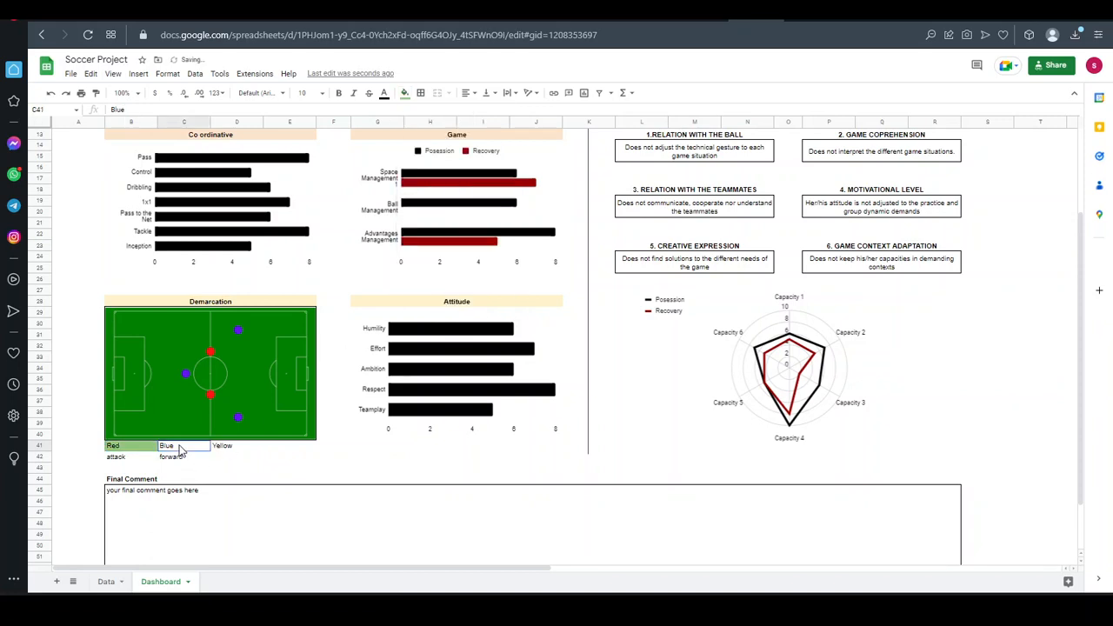
left_click(404, 94)
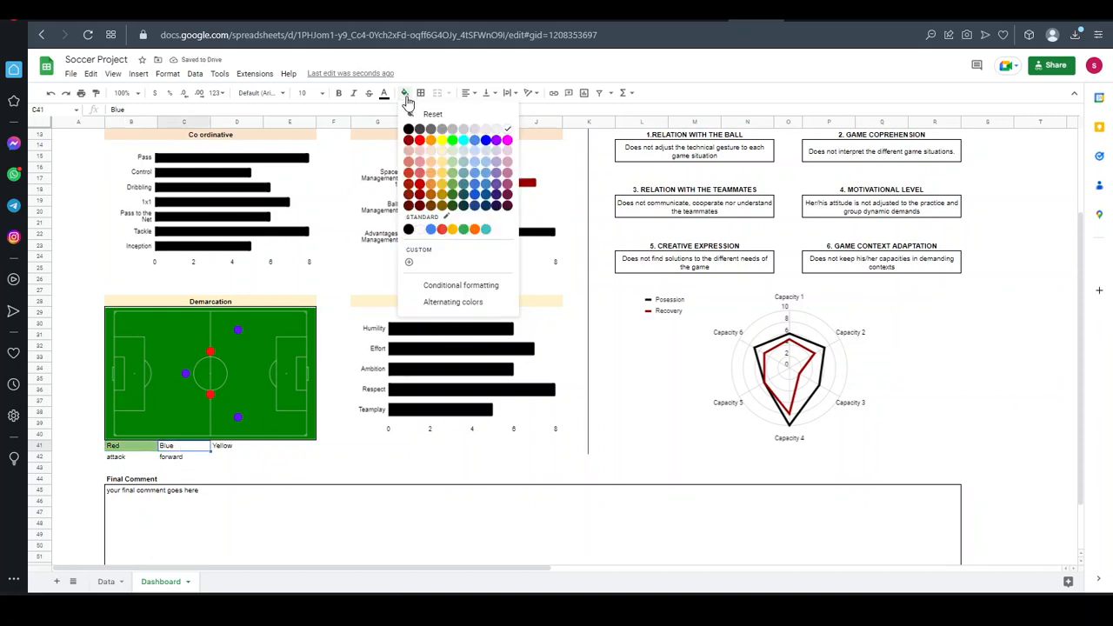
left_click(464, 184)
left_click(234, 449)
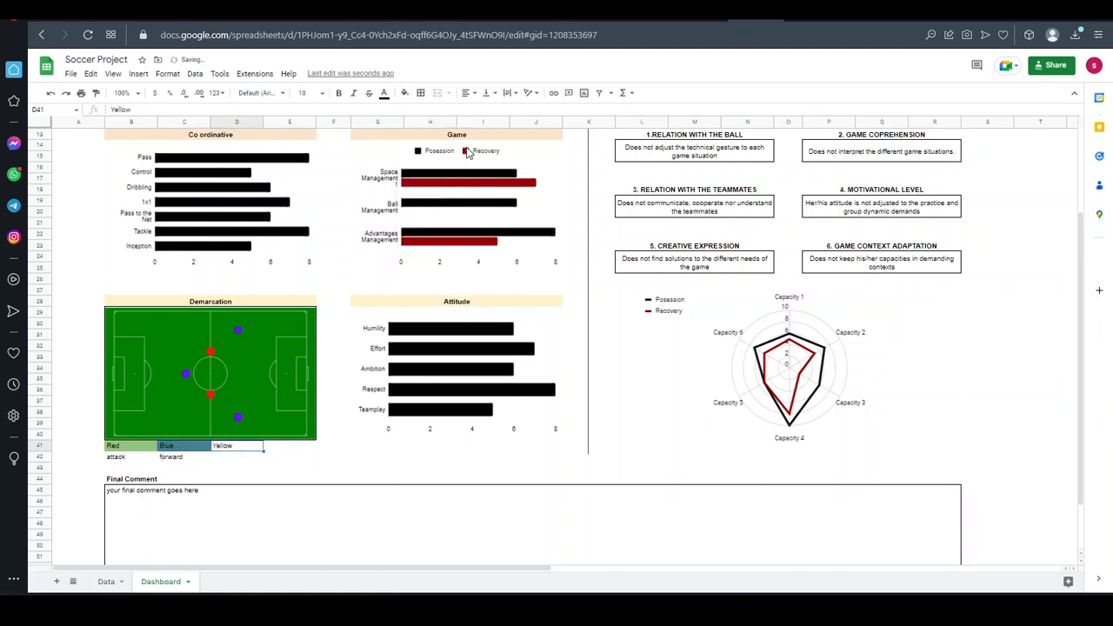
left_click(405, 94)
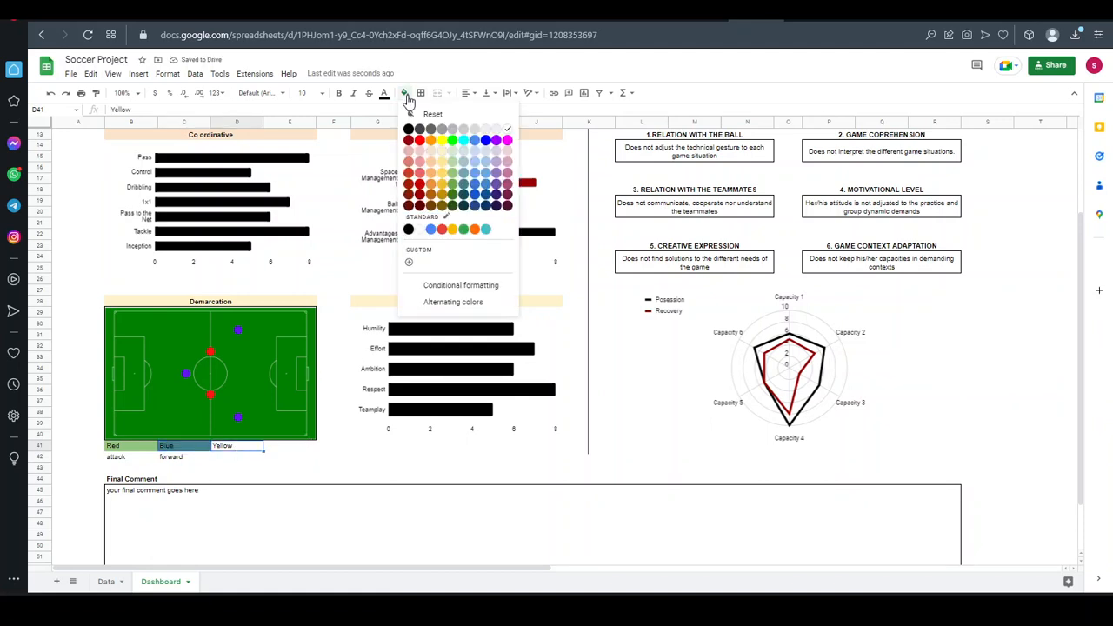
left_click(441, 183)
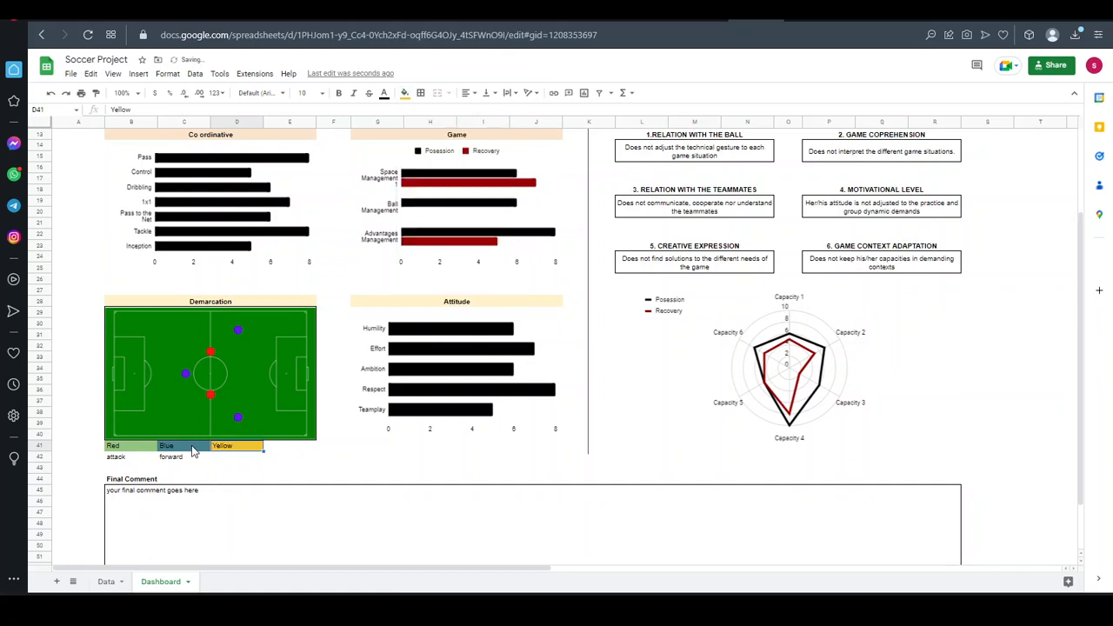
Change the fill of the Red legend cell B41 to a light red
left_click(190, 454)
left_click(148, 448)
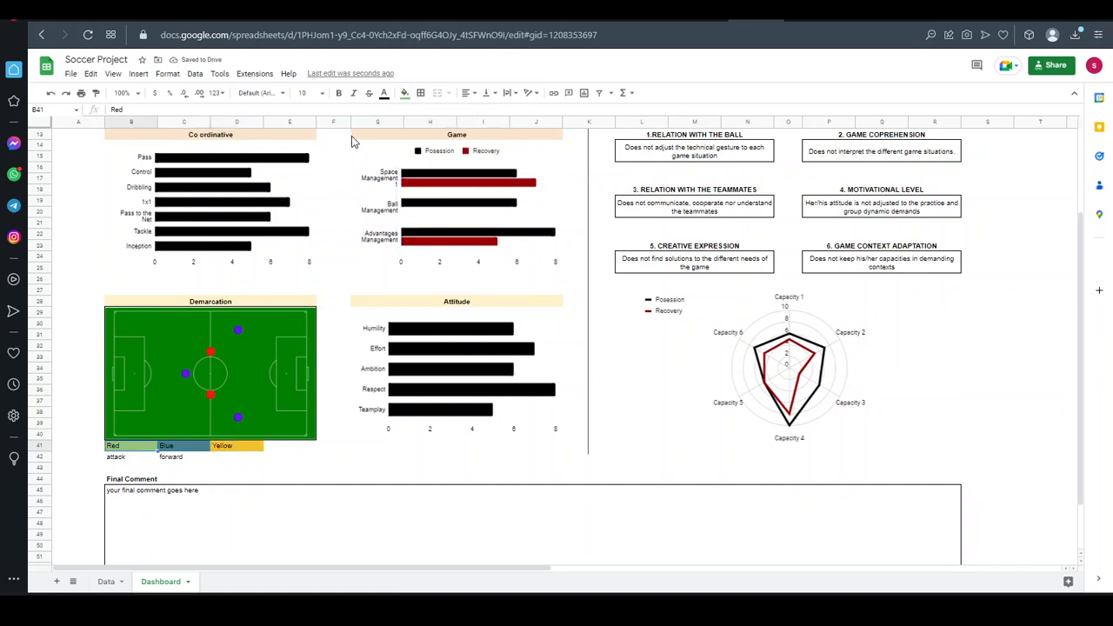
left_click(405, 93)
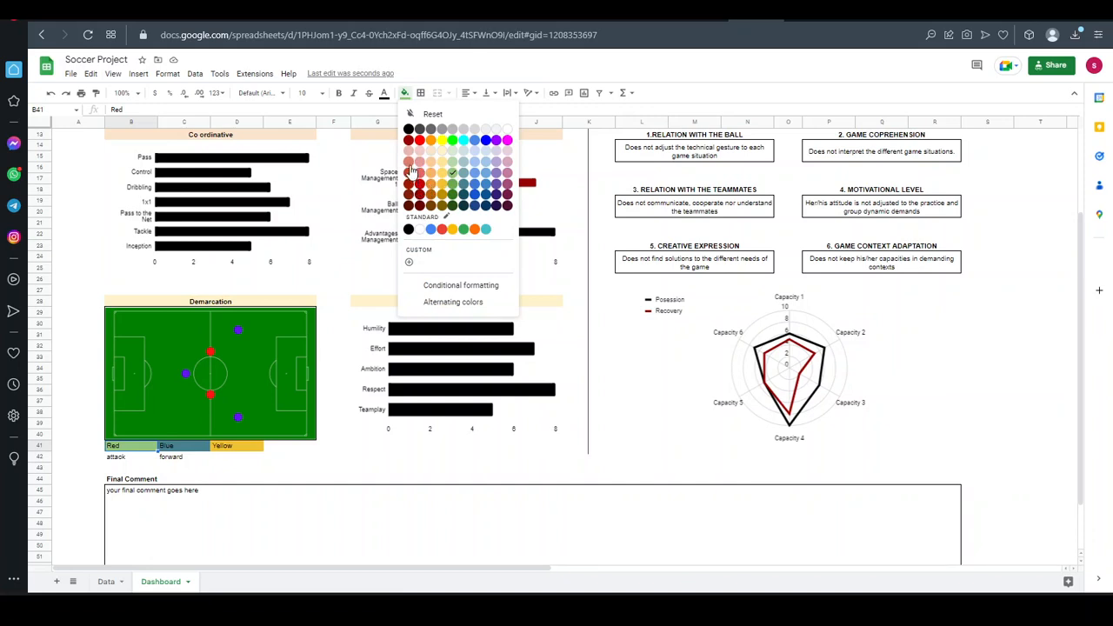
left_click(408, 172)
left_click(345, 458)
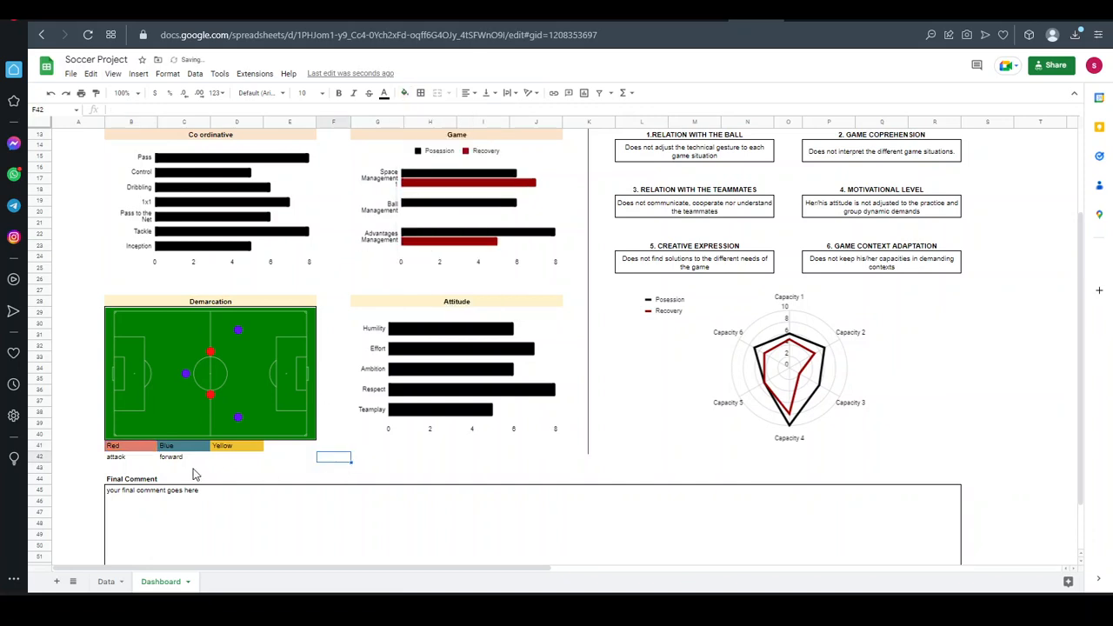
left_click(131, 456)
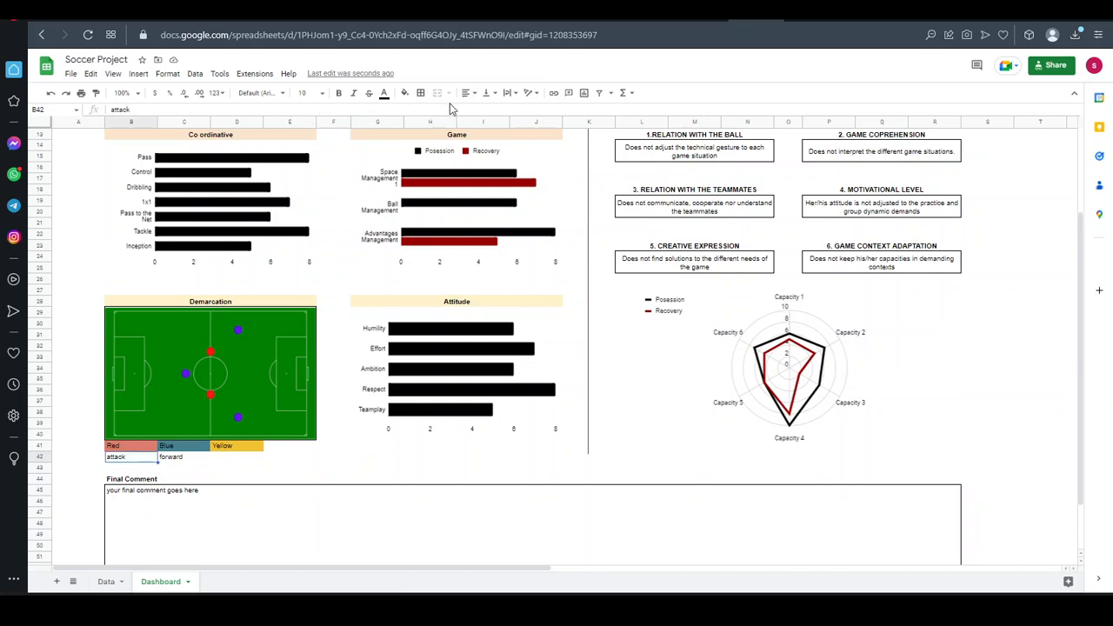
left_click(421, 96)
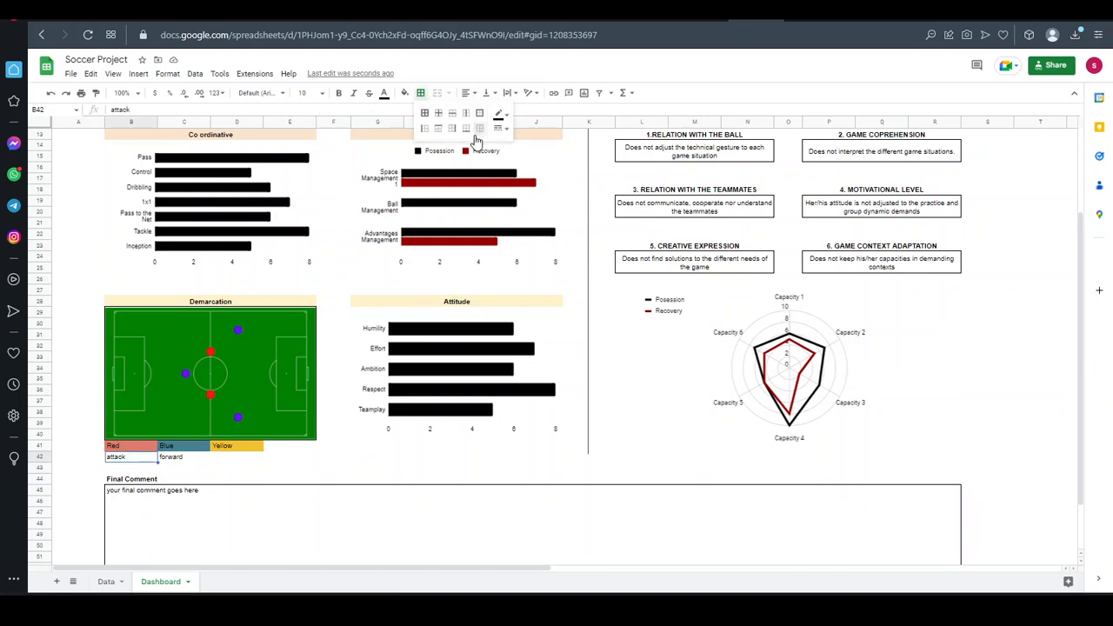
left_click(313, 450)
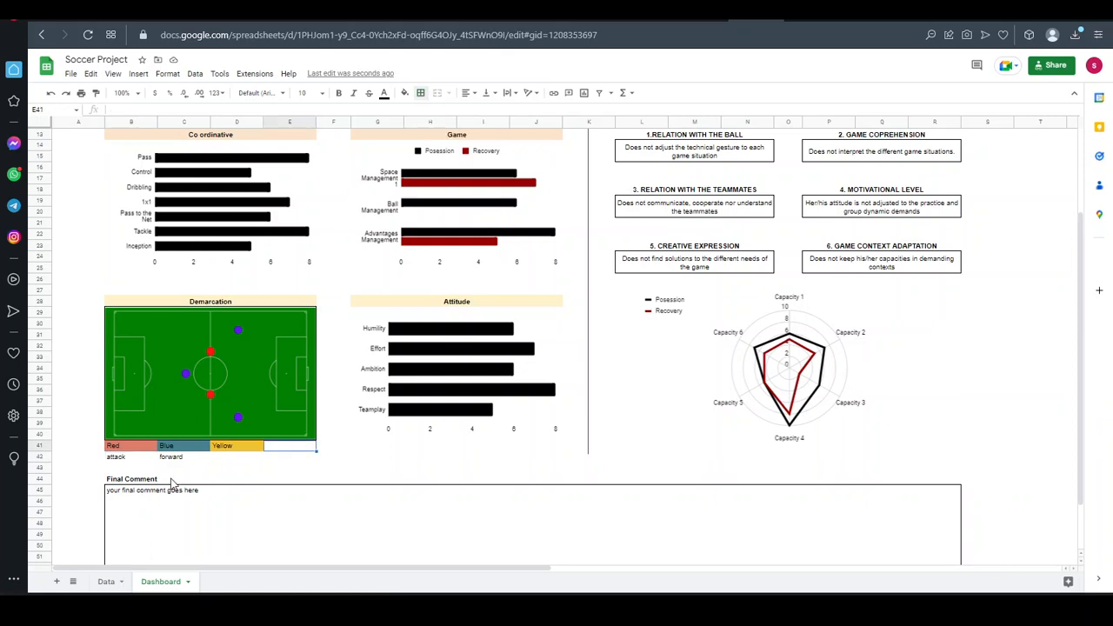
Bold and centre-align the legend labels attack in B42 and forward in C42
left_click(131, 457)
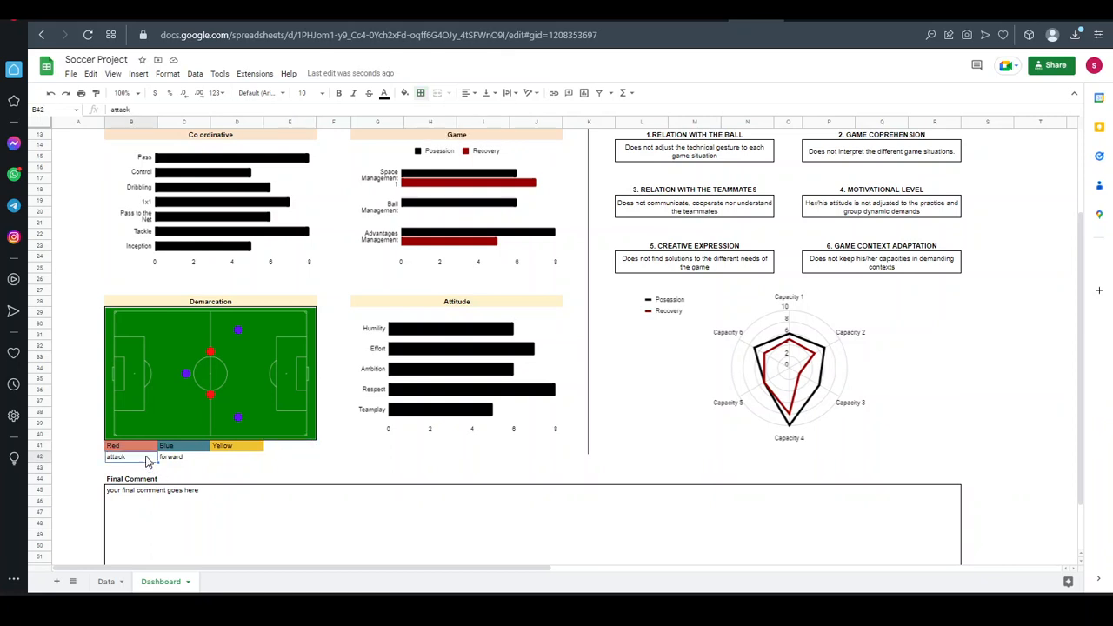
left_click(338, 93)
left_click(468, 92)
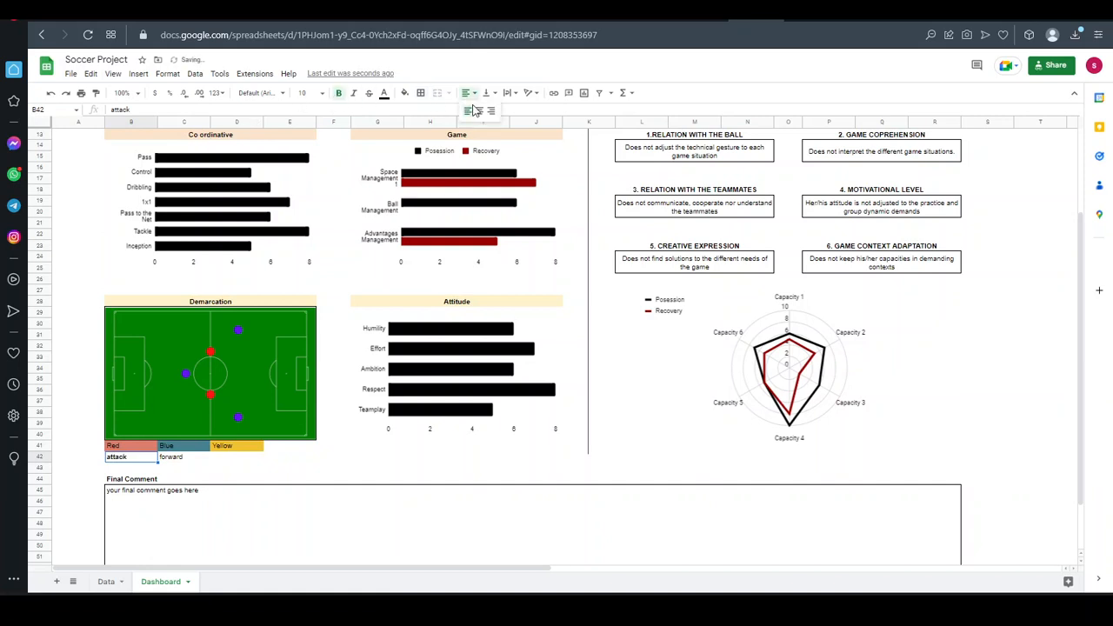
left_click(480, 111)
left_click(190, 456)
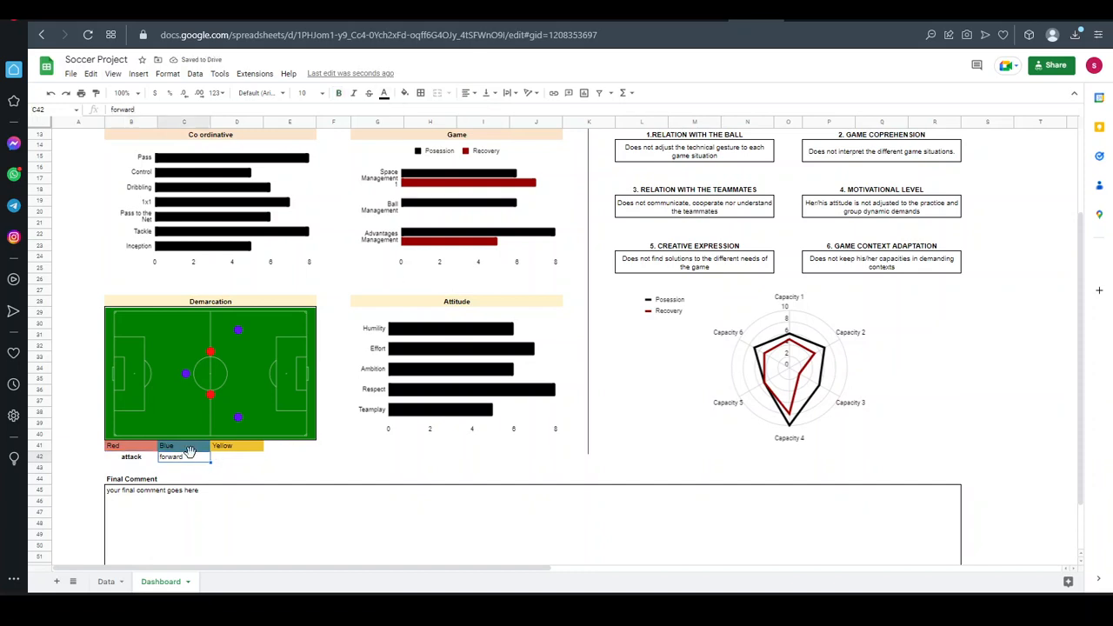
left_click(468, 92)
left_click(480, 111)
left_click(341, 94)
Fill the attack cell B42 with the same light red as B41 and the forward cell C42 with light cornflower blue
left_click(141, 458)
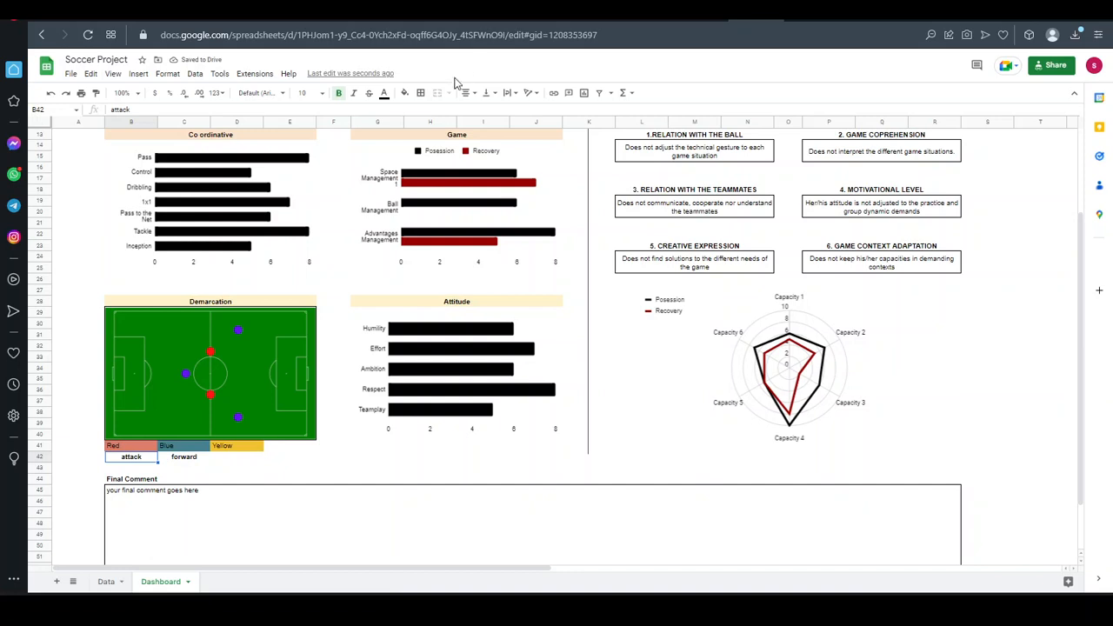
left_click(404, 93)
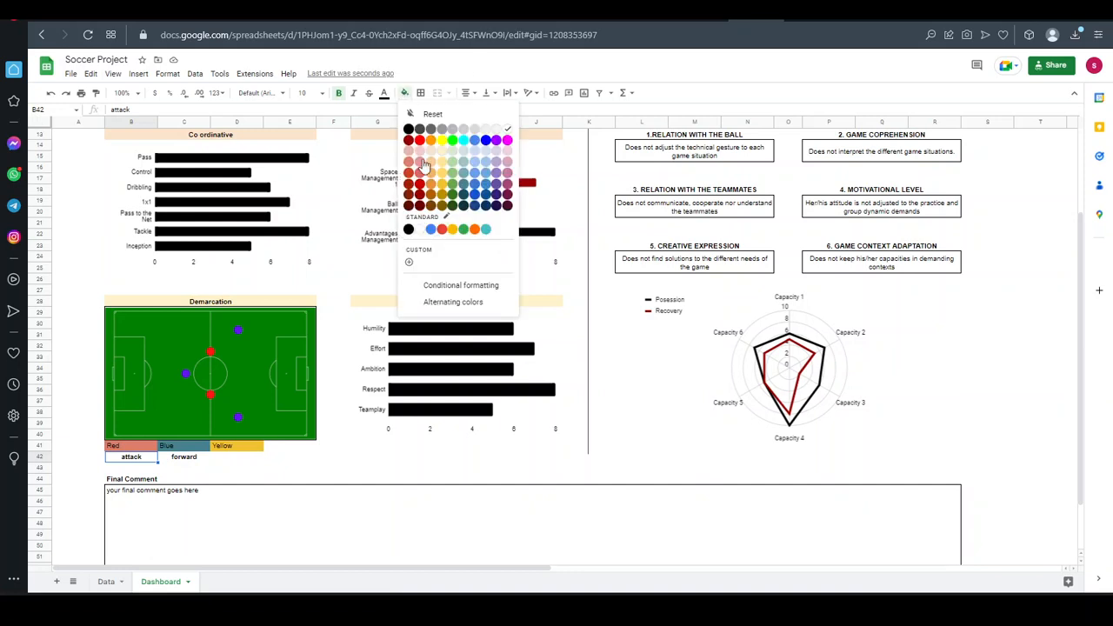
left_click(414, 173)
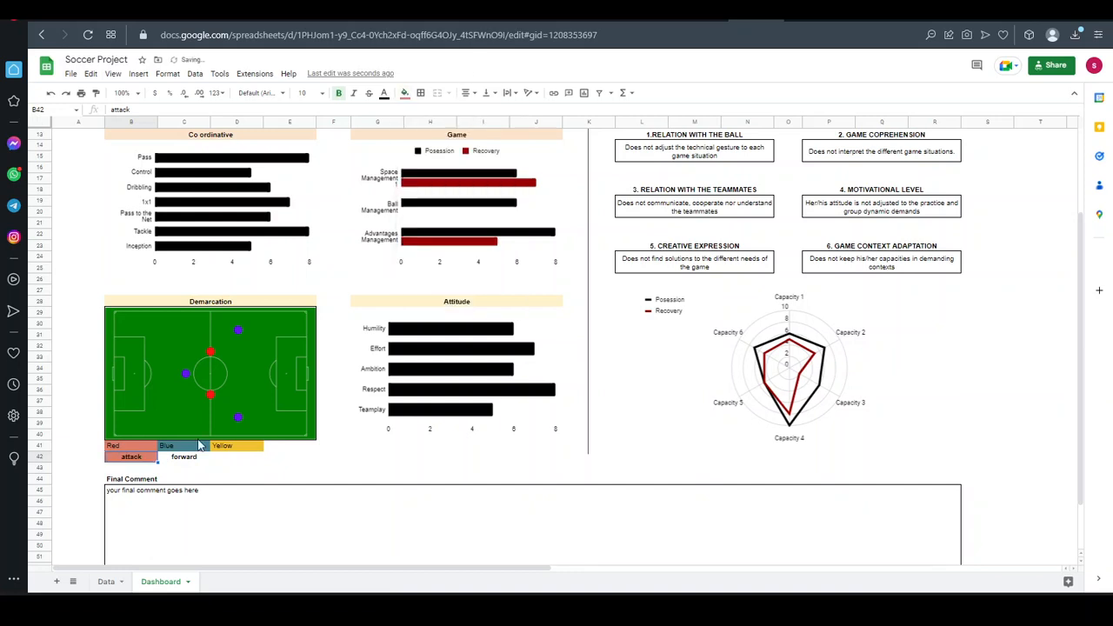
left_click(183, 461)
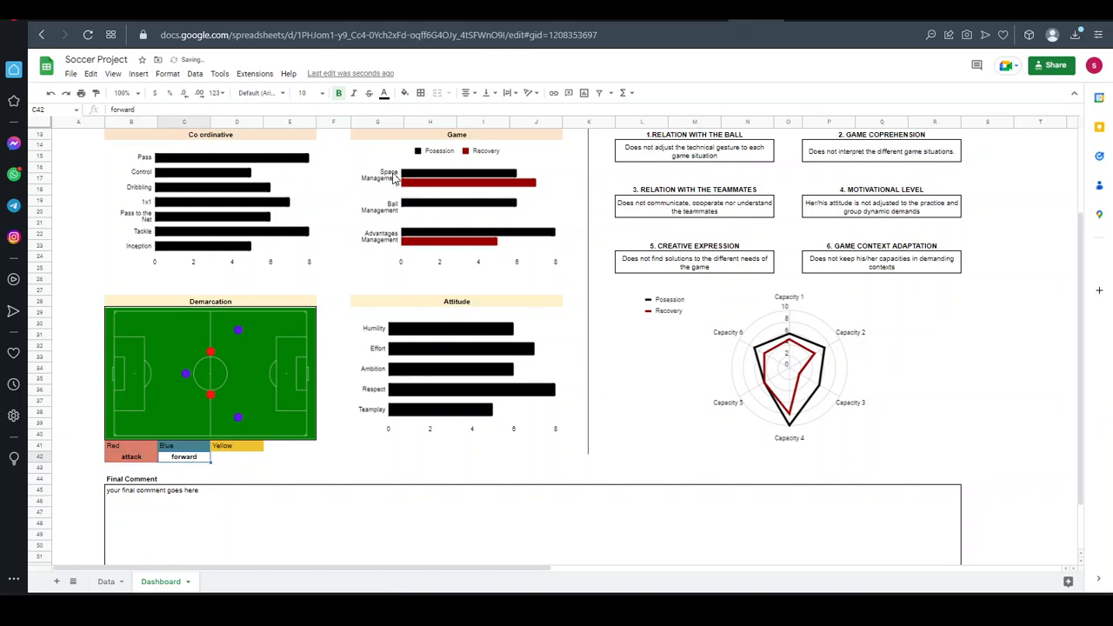
left_click(404, 93)
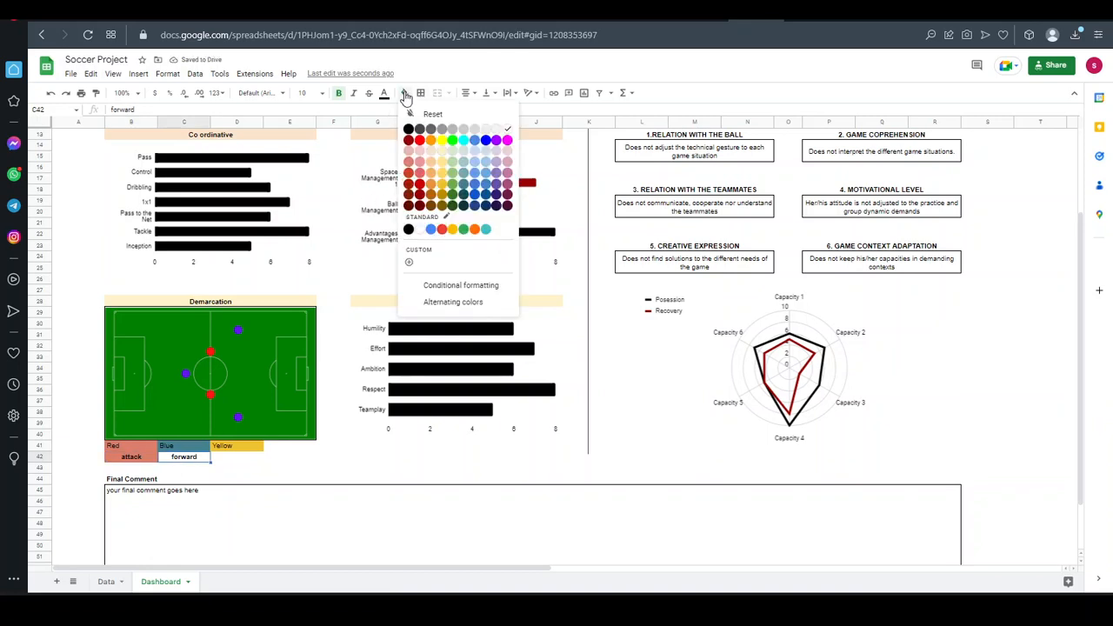
left_click(475, 176)
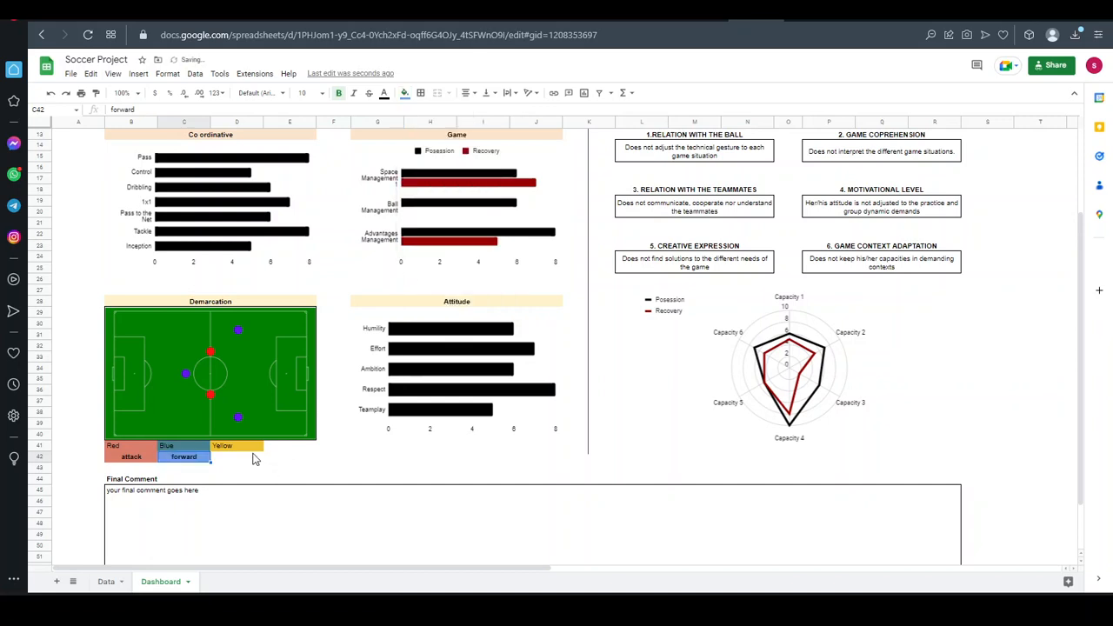
Fill the empty cell D42 below the Yellow legend cell with the same golden yellow
left_click(254, 456)
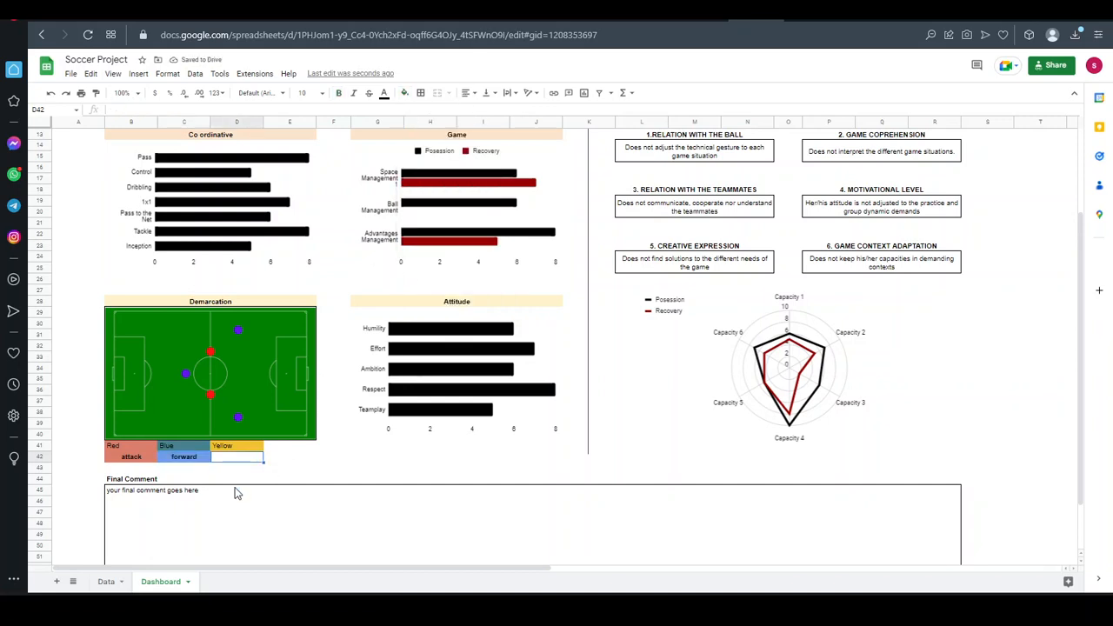
left_click(231, 448)
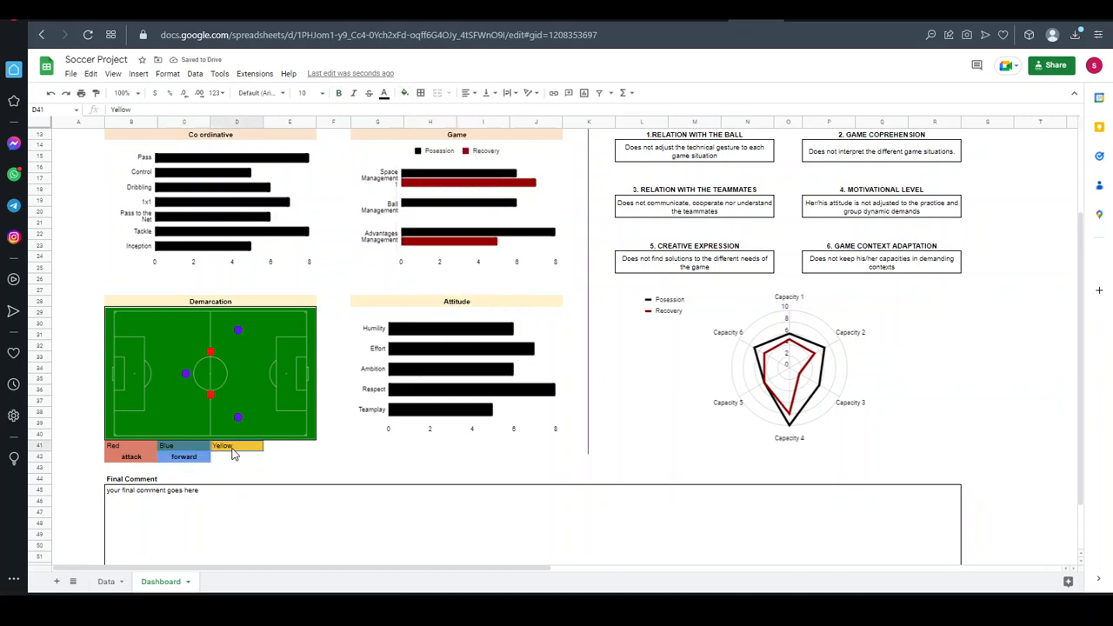
left_click(408, 94)
key("Escape")
left_click(228, 459)
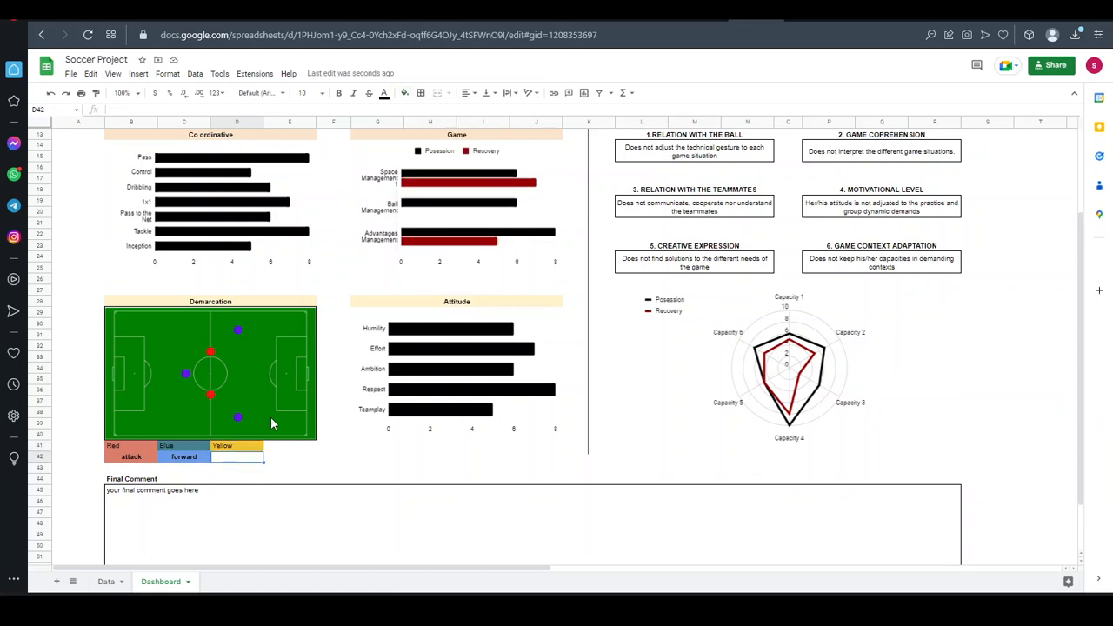
left_click(406, 94)
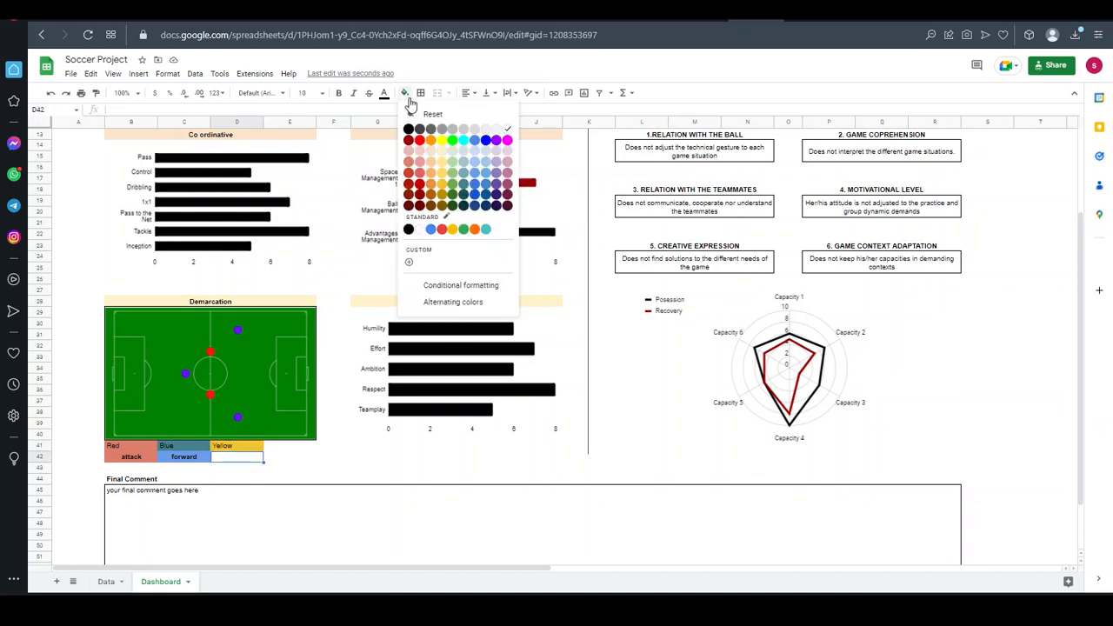
left_click(452, 183)
Change the fill of the forward cell C42 to a darker cornflower blue
left_click(194, 448)
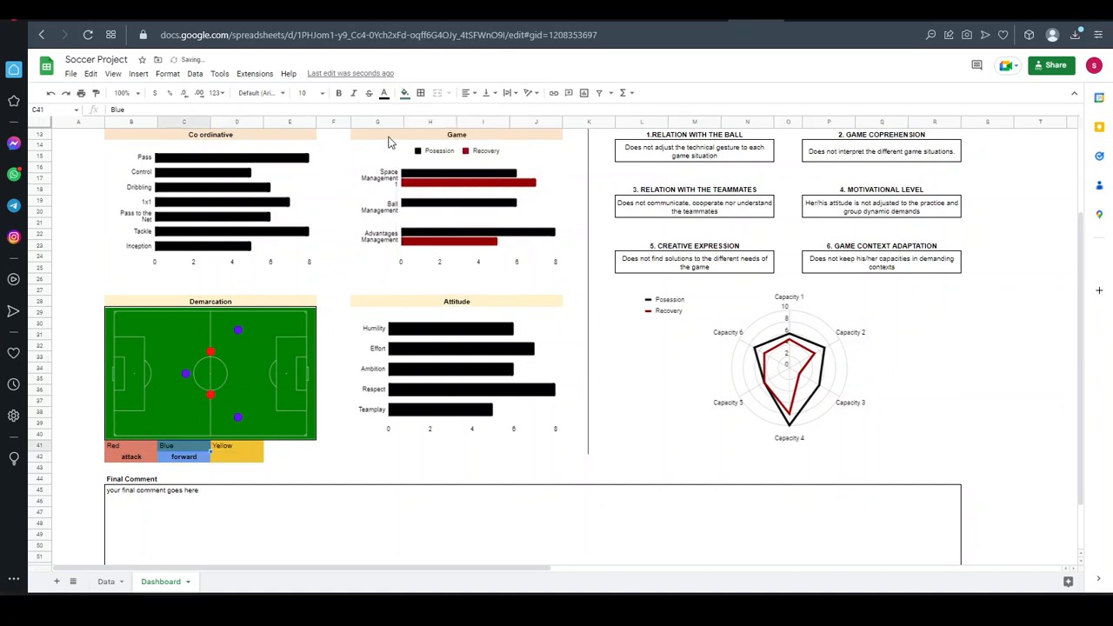
left_click(405, 94)
left_click(405, 97)
left_click(190, 459)
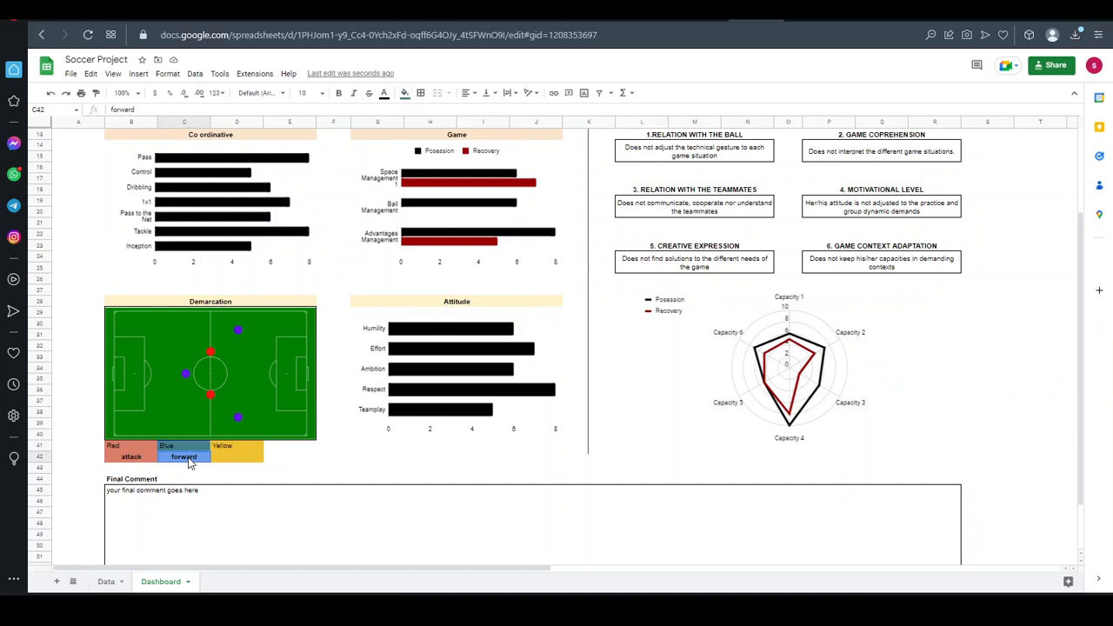
left_click(407, 97)
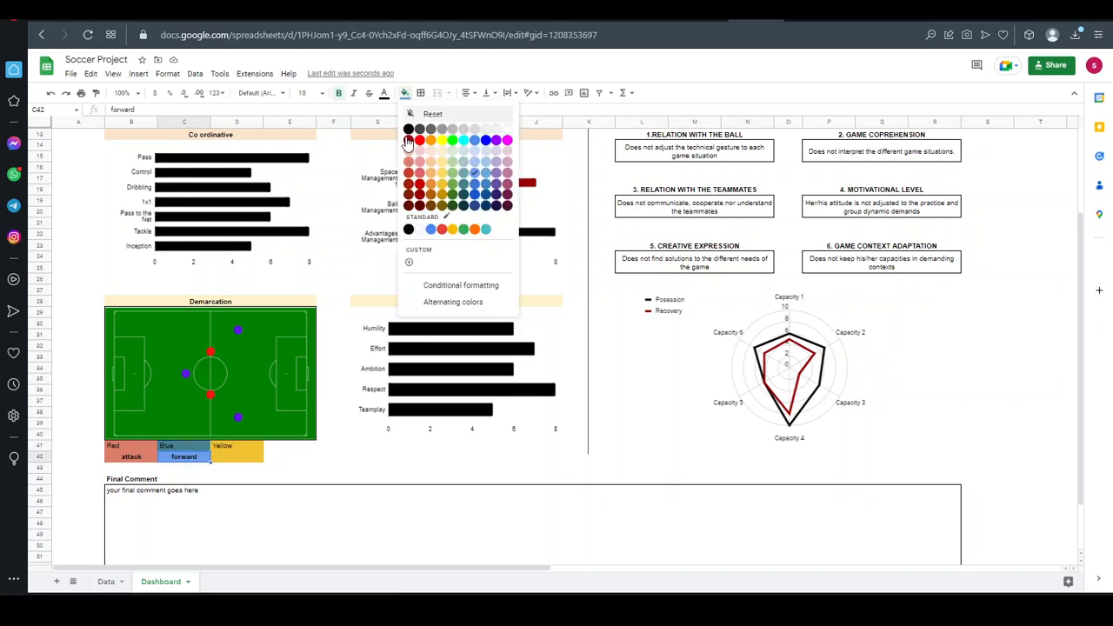
left_click(476, 192)
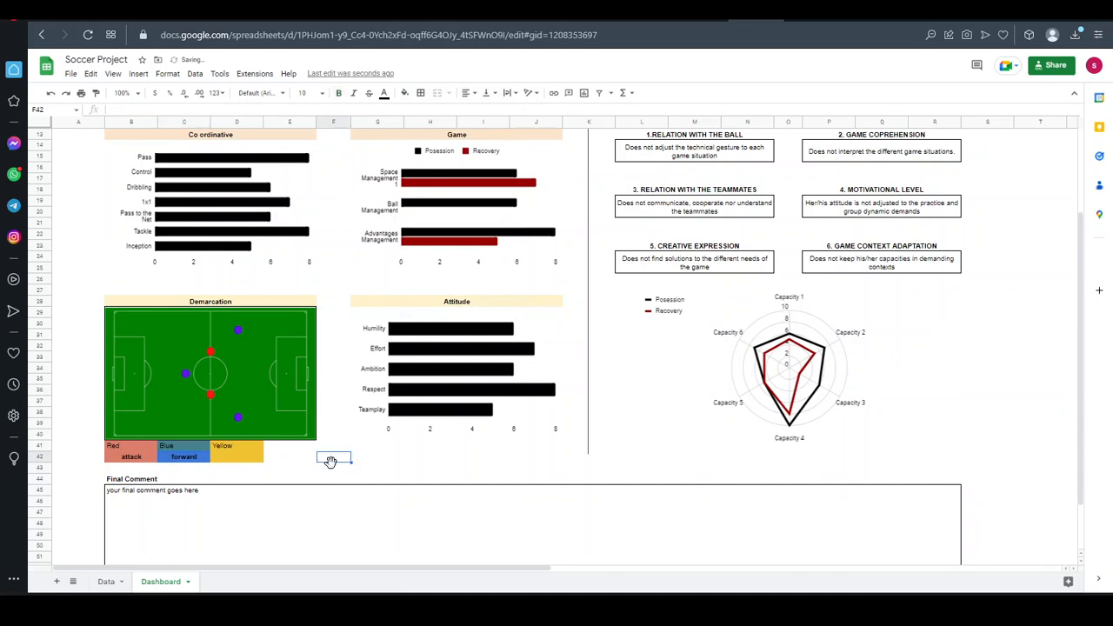
Add a thick white top border to cell D42, separating it from the Yellow legend cell above
left_click(248, 452)
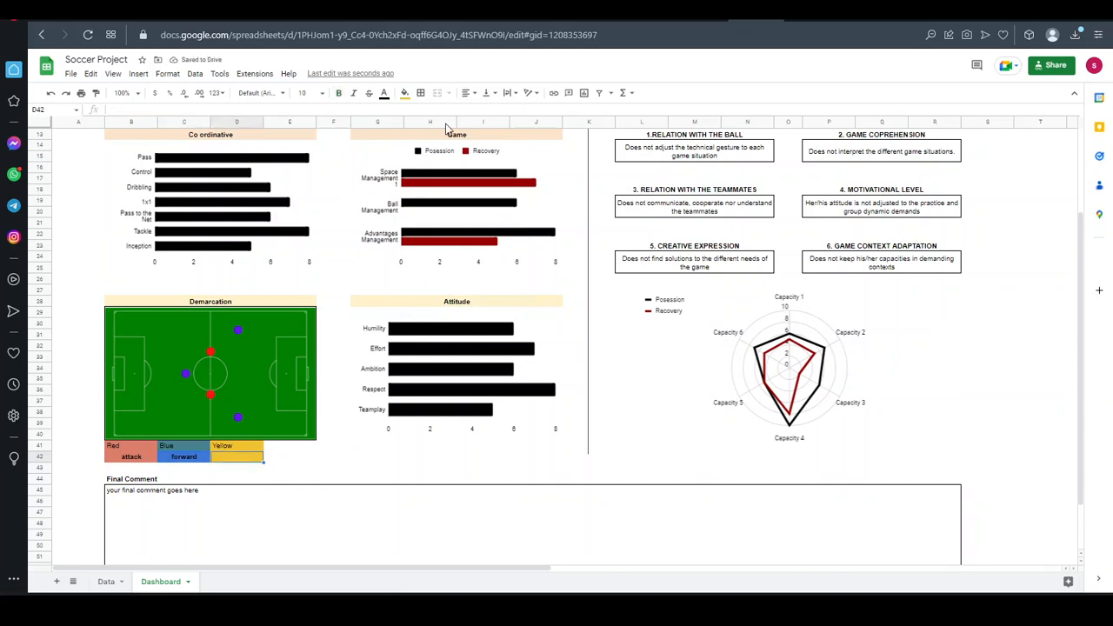
left_click(427, 94)
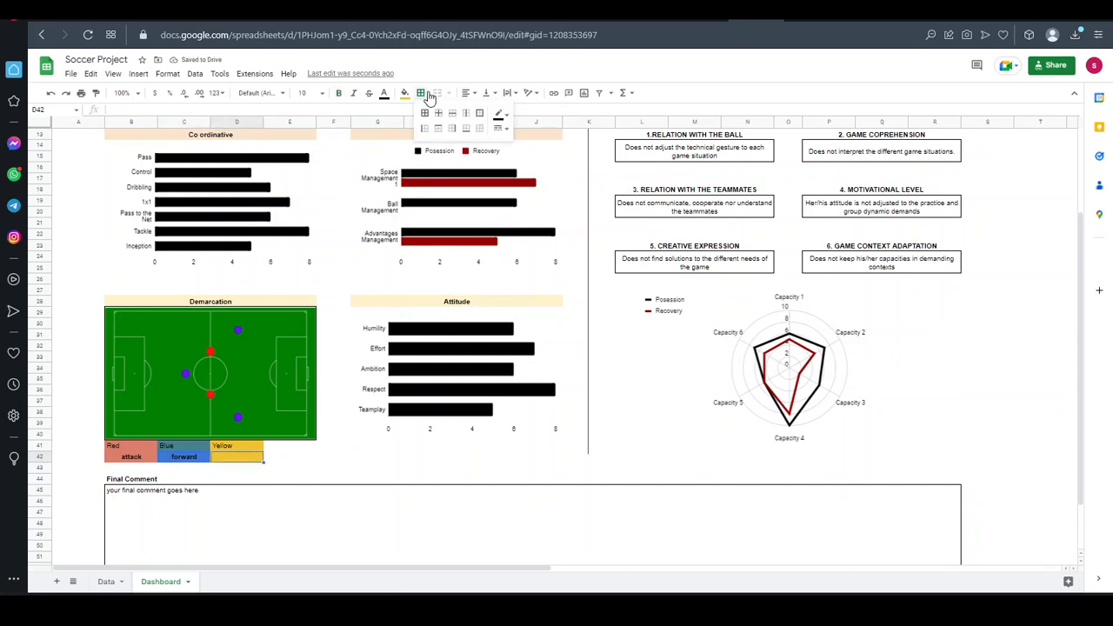
left_click(503, 116)
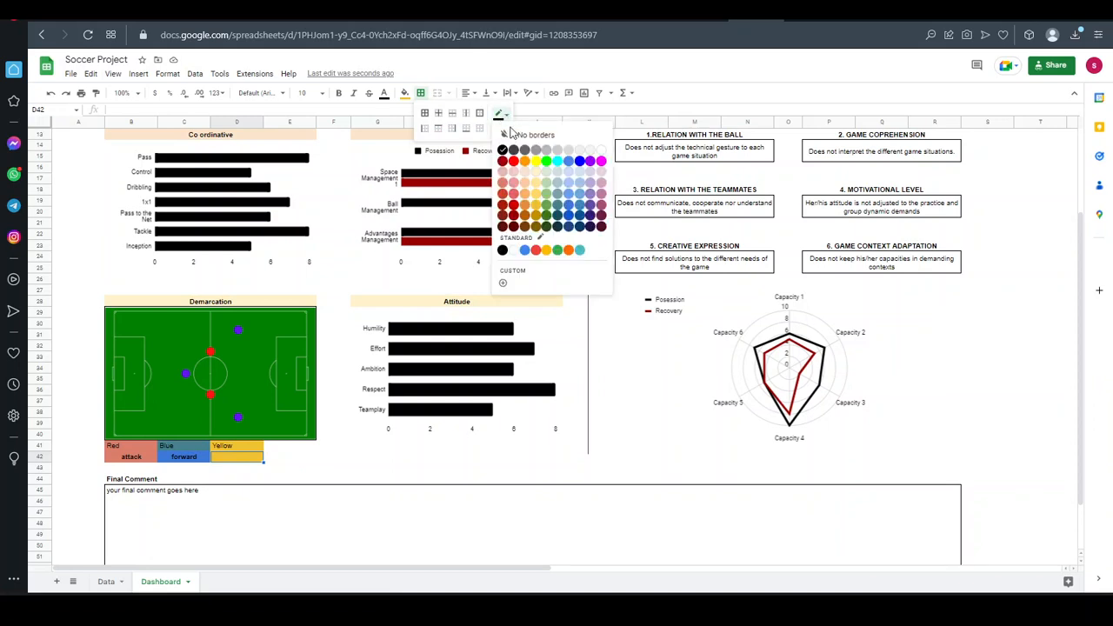
left_click(598, 155)
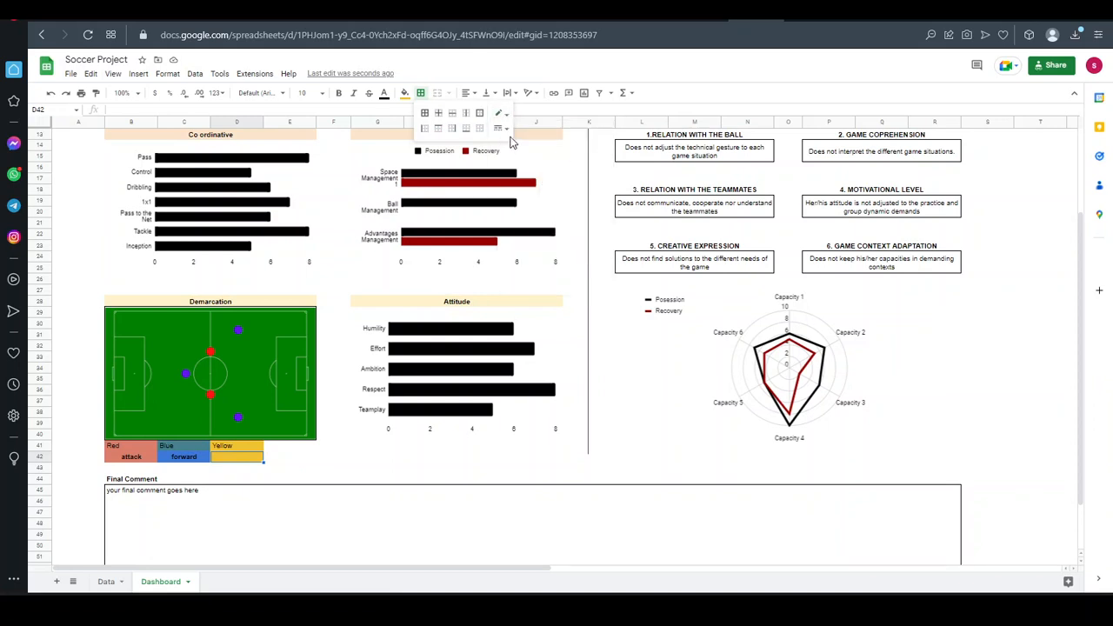
left_click(501, 128)
left_click(535, 173)
left_click(438, 128)
Add the same white top border to the forward cell C42 and the attack cell B42
left_click(196, 460)
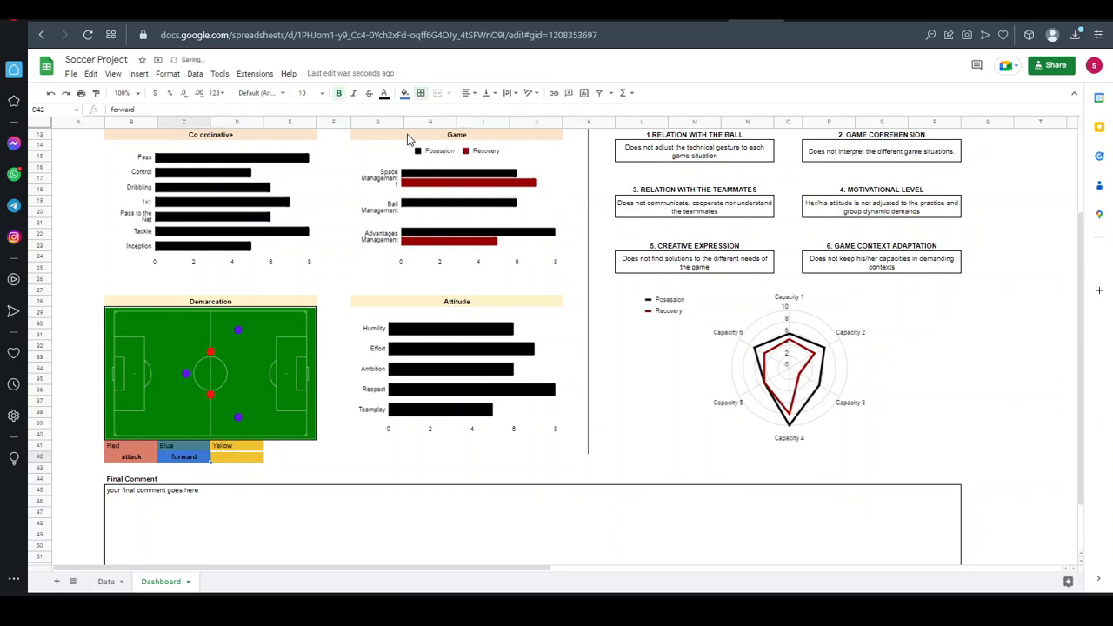
left_click(420, 94)
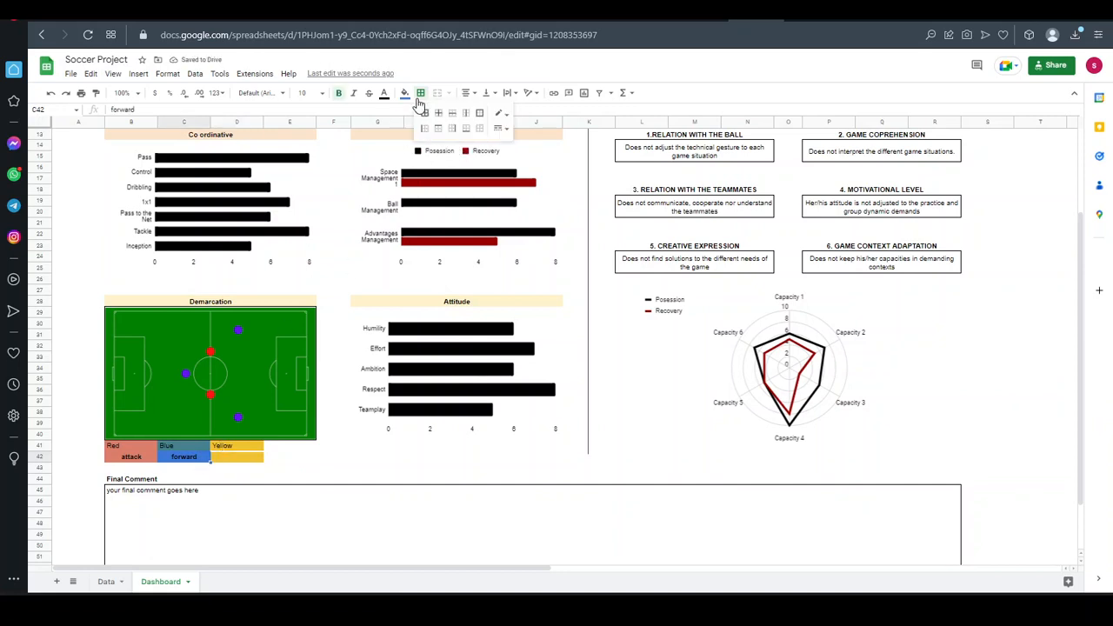
left_click(439, 128)
left_click(135, 461)
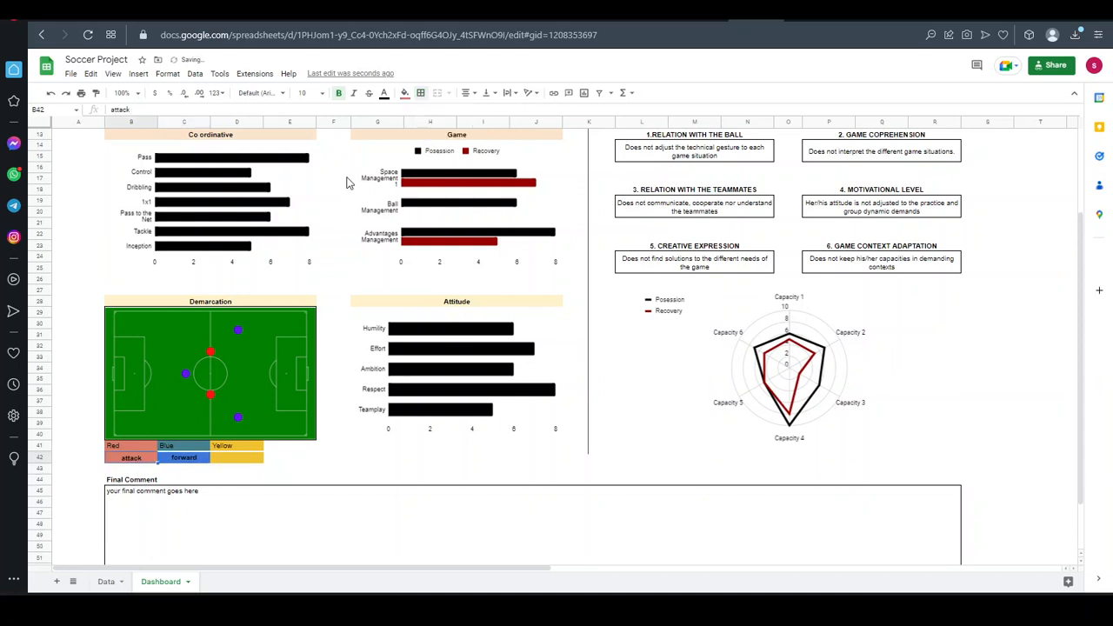
left_click(422, 94)
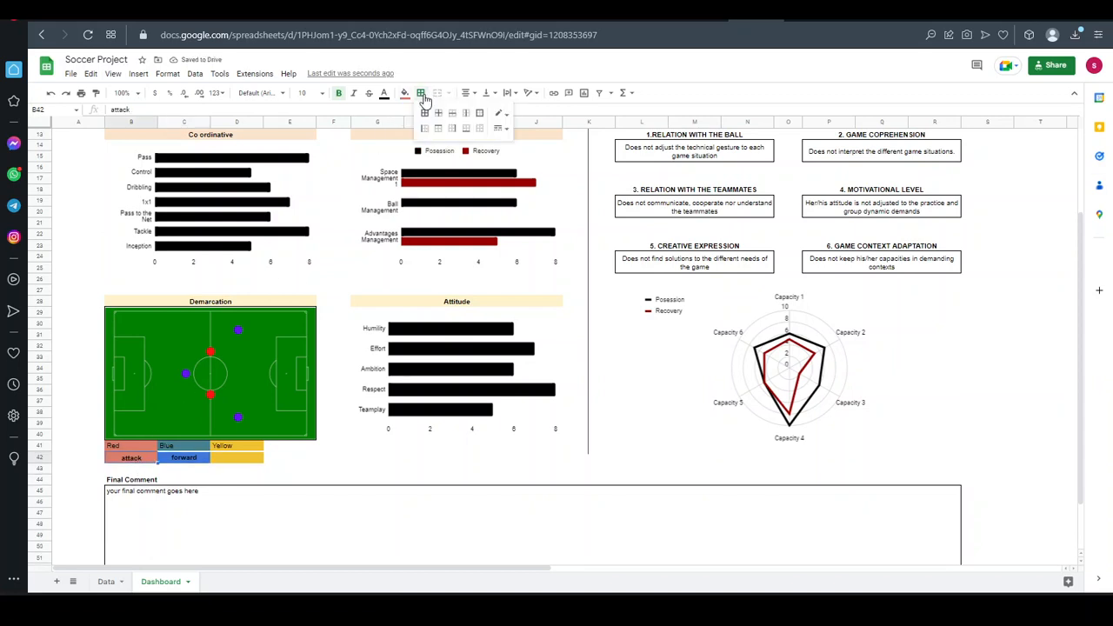
left_click(437, 132)
left_click(345, 466)
Enter "defence" in the empty yellow legend cell D42 and make it bold
scroll(345, 466, "down", 1)
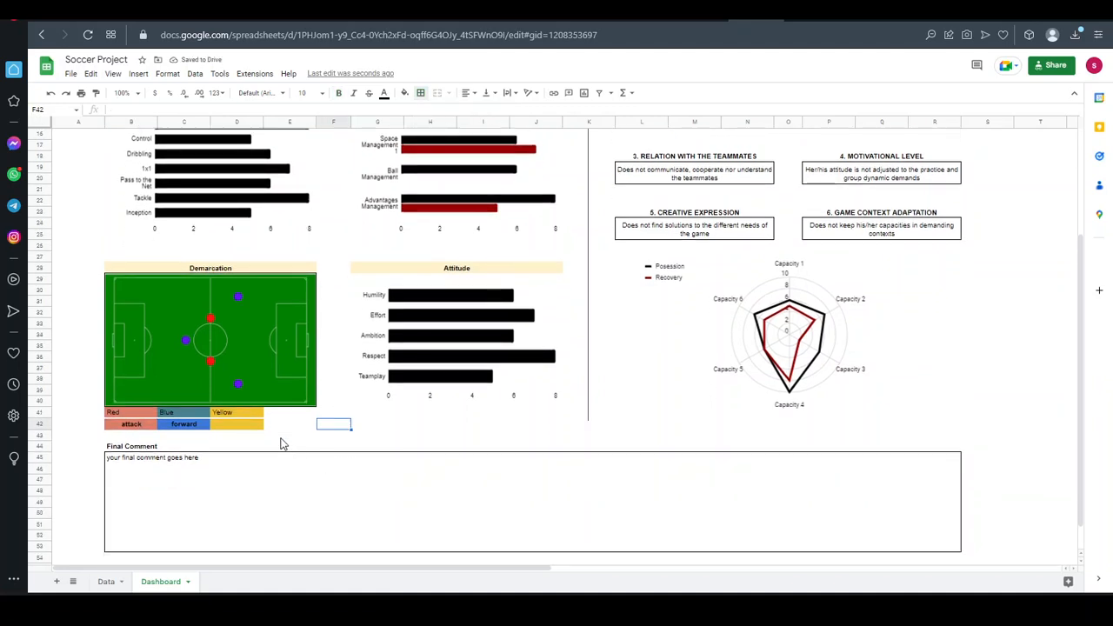
left_click(251, 428)
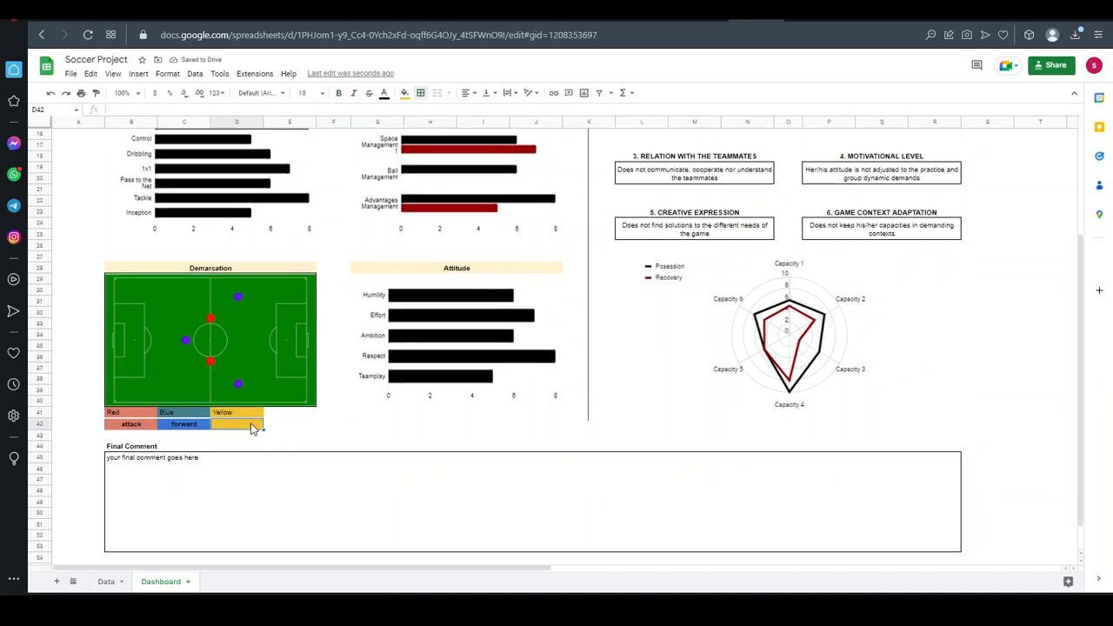
type("defence")
key("Return")
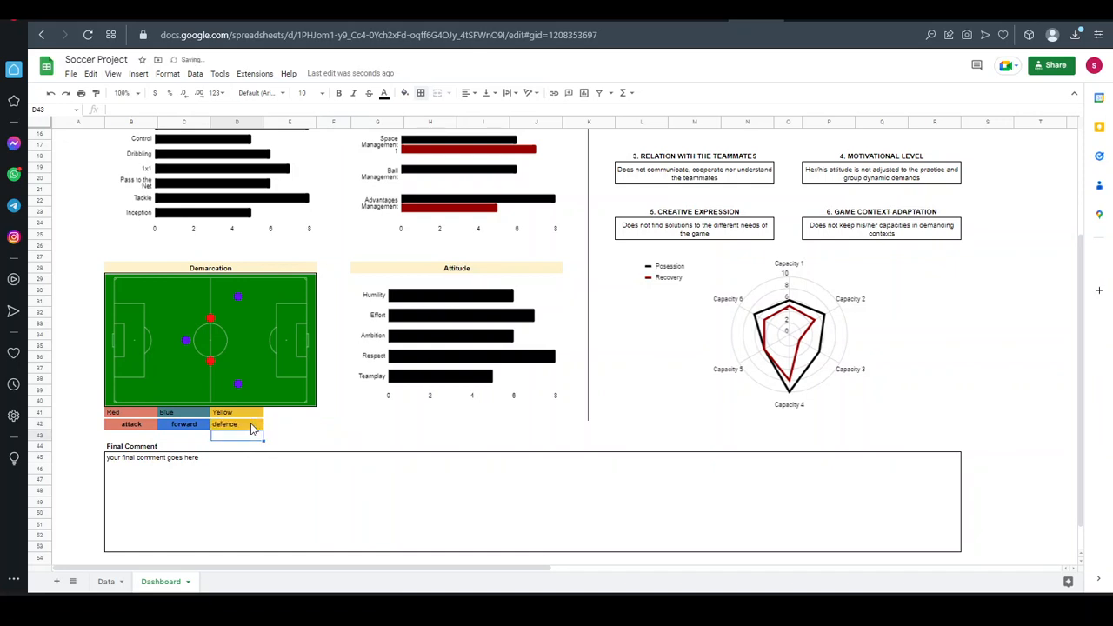
left_click(199, 426)
left_click(233, 426)
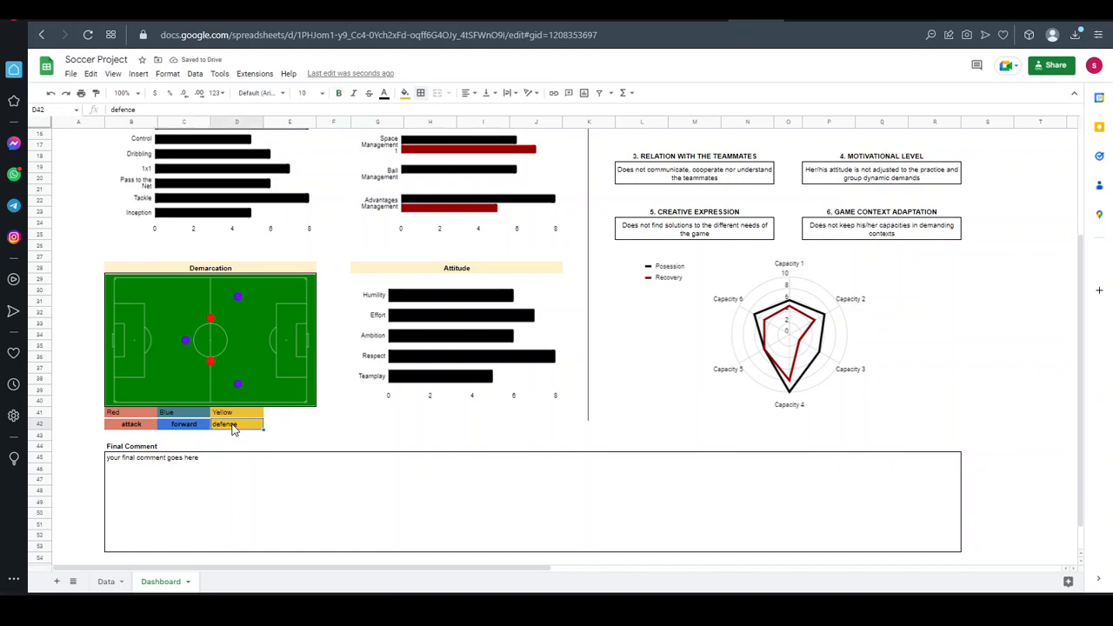
left_click(338, 92)
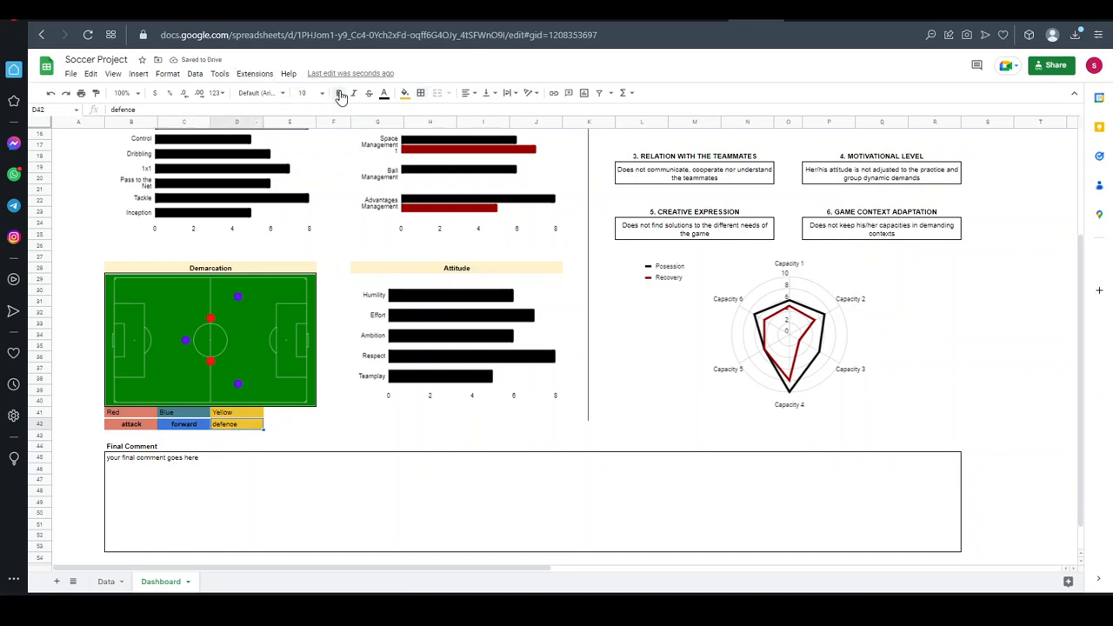
left_click(370, 414)
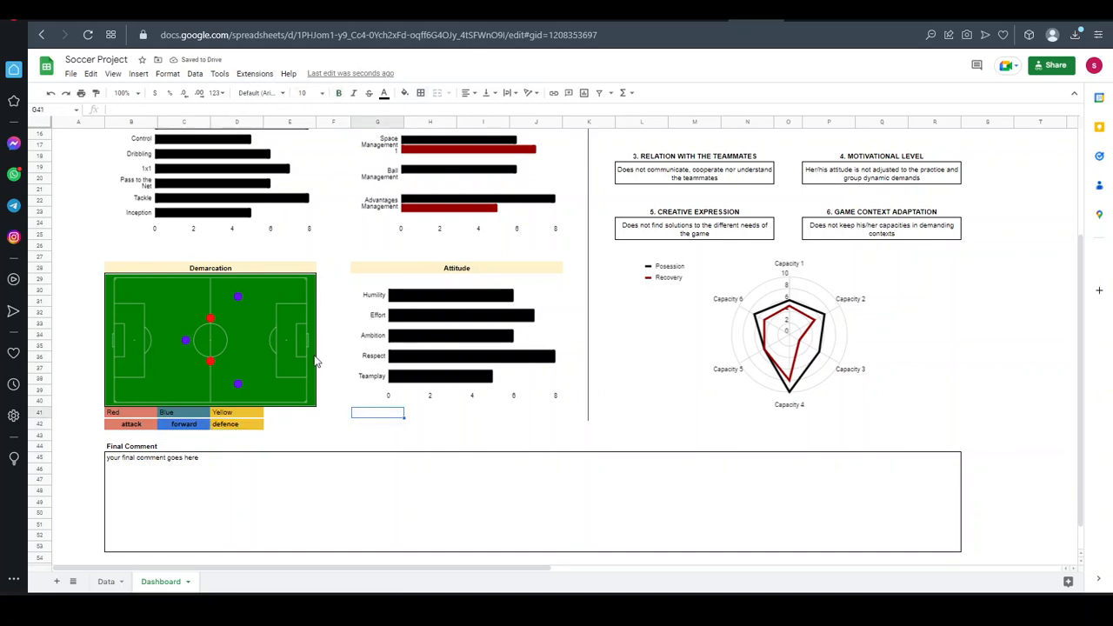
Switch the dashboard's player selector to the second player in the list
scroll(317, 362, "up", 3)
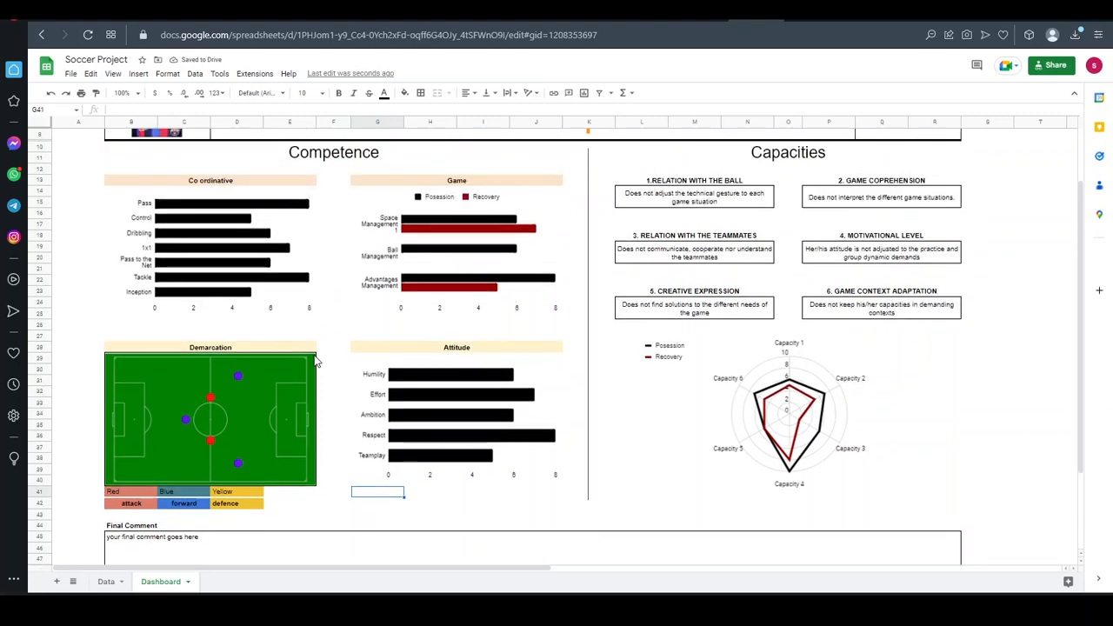
scroll(317, 361, "up", 3)
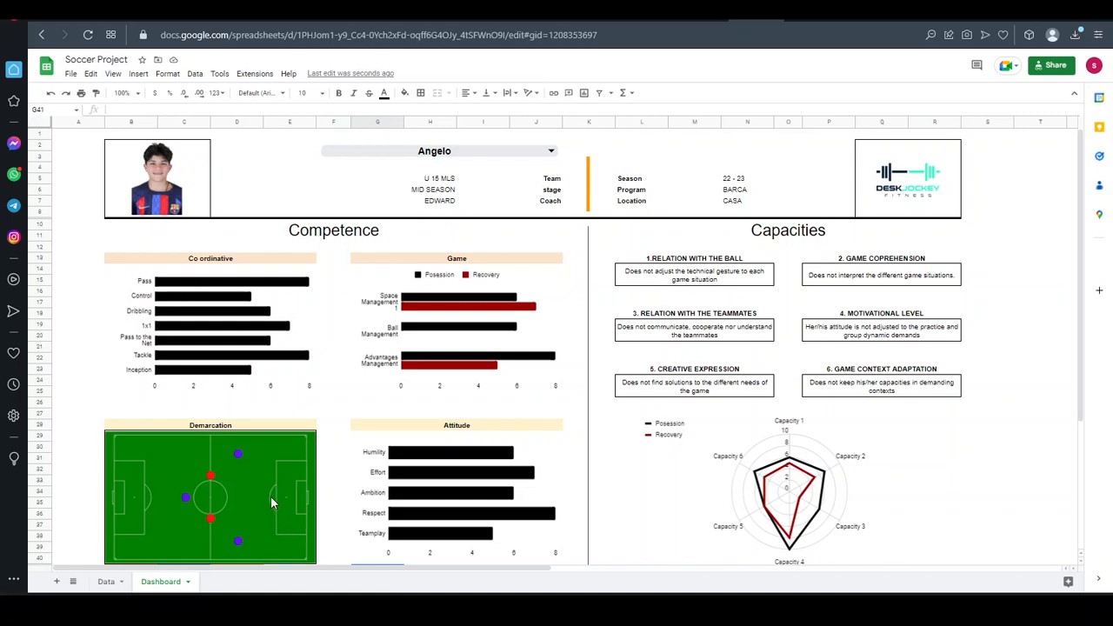
scroll(270, 493, "down", 1)
scroll(264, 439, "up", 1)
left_click(548, 153)
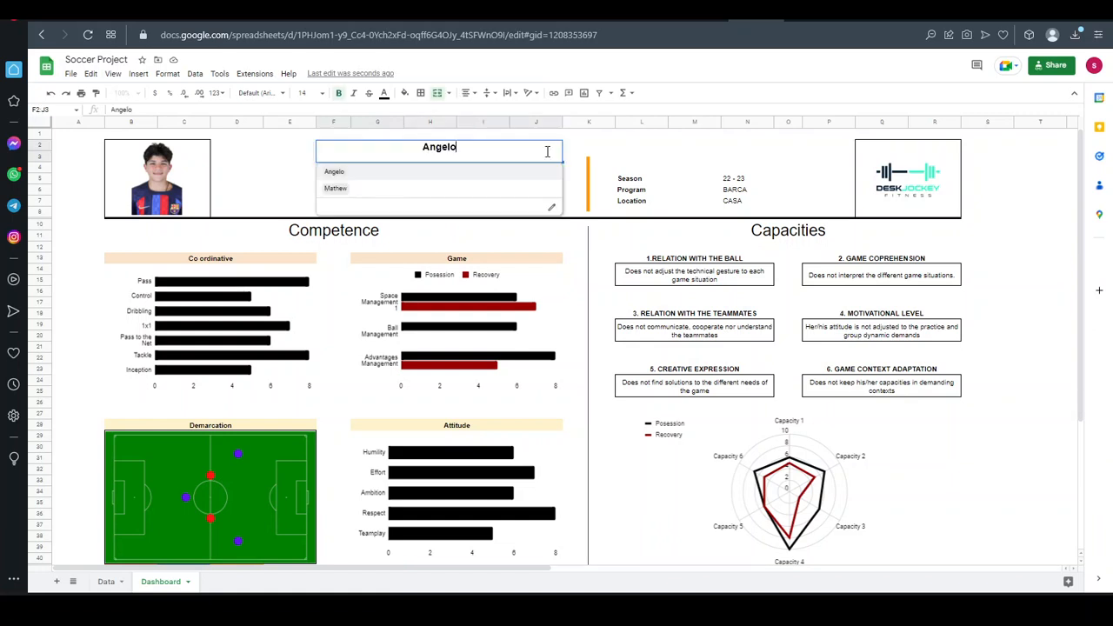
left_click(493, 193)
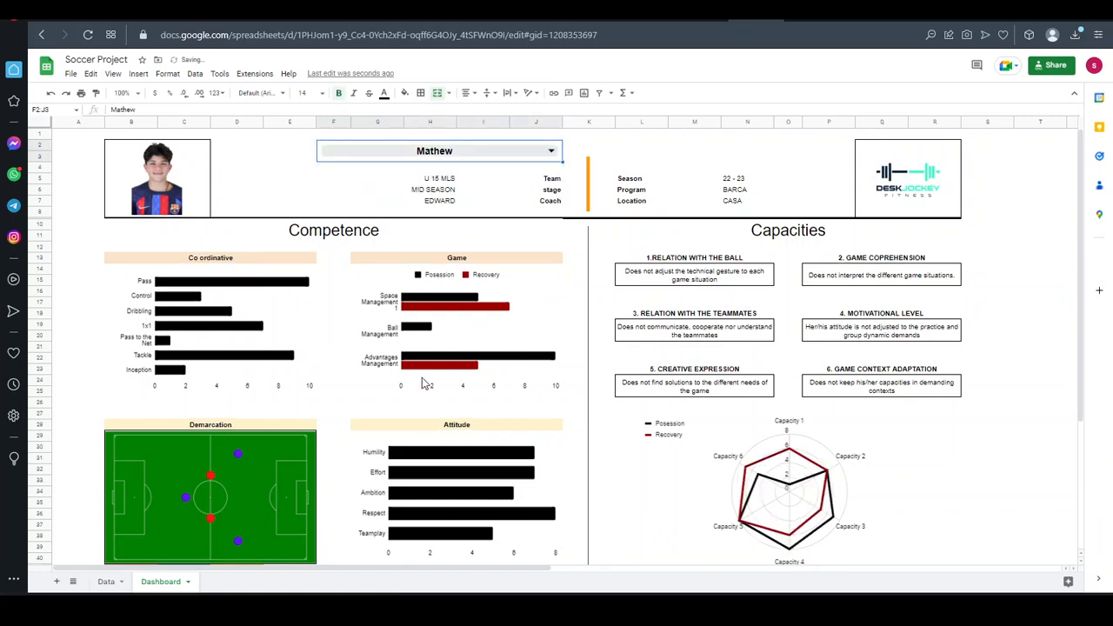
Examine the player photo, the logo and the Demarcation pitch with its legend for the selected player
left_click(185, 179)
left_click(879, 202)
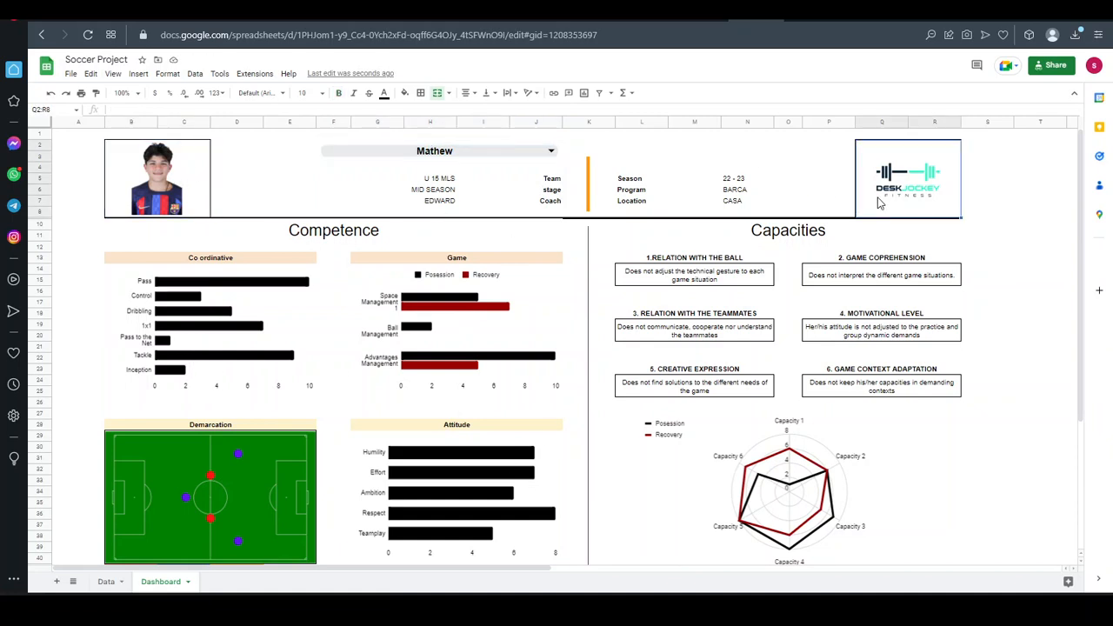
left_click(206, 469)
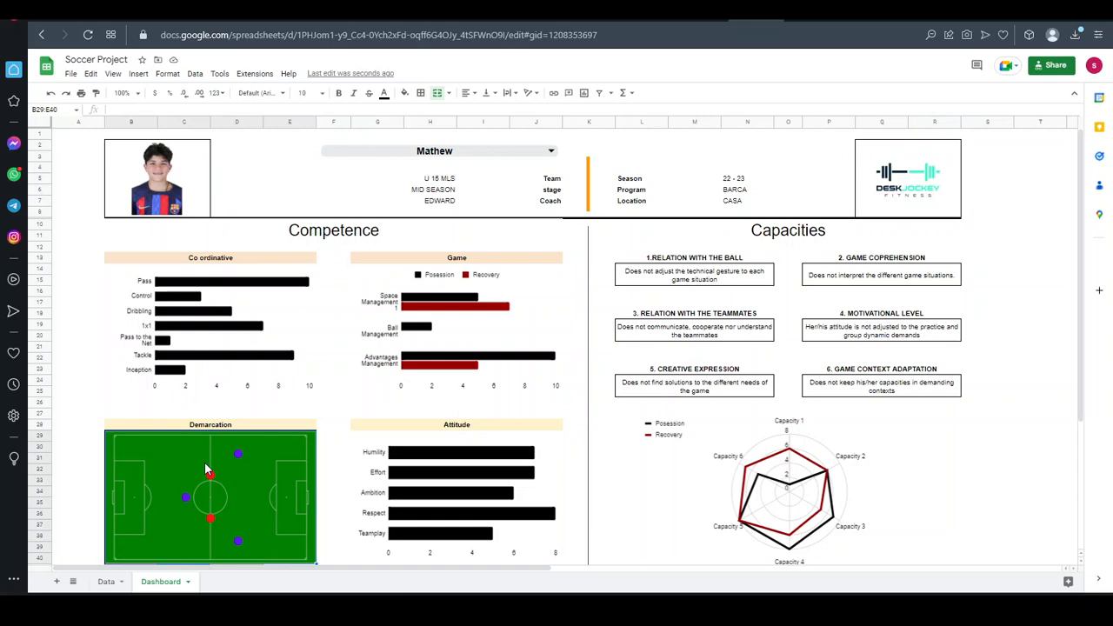
scroll(205, 467, "down", 2)
scroll(204, 461, "down", 1)
scroll(195, 461, "up", 1)
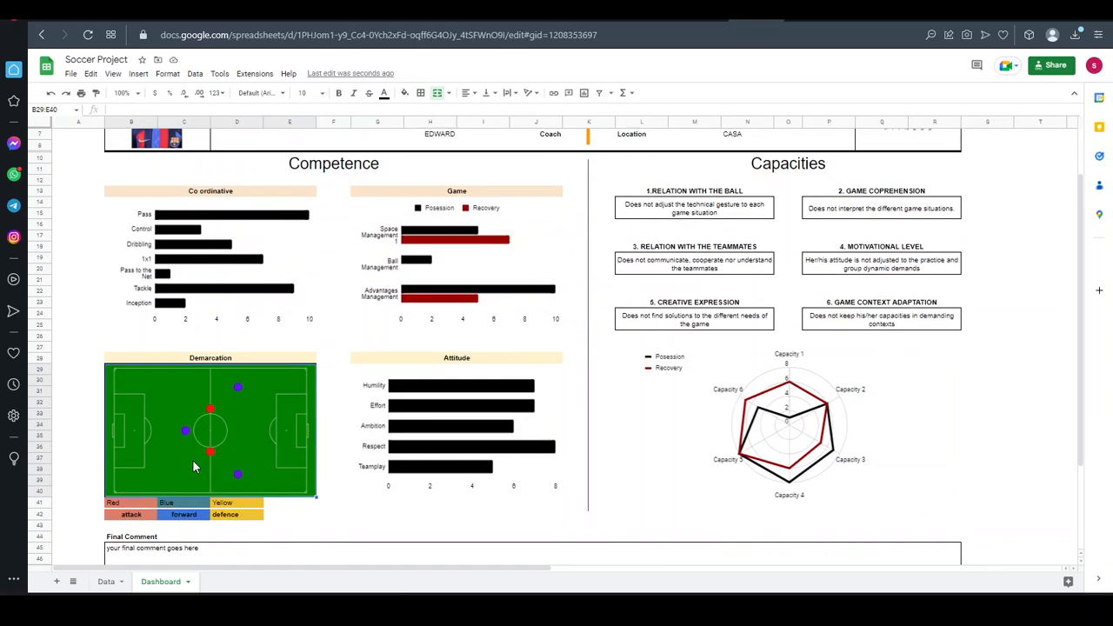
scroll(192, 459, "up", 2)
scroll(193, 460, "down", 5)
scroll(193, 466, "up", 1)
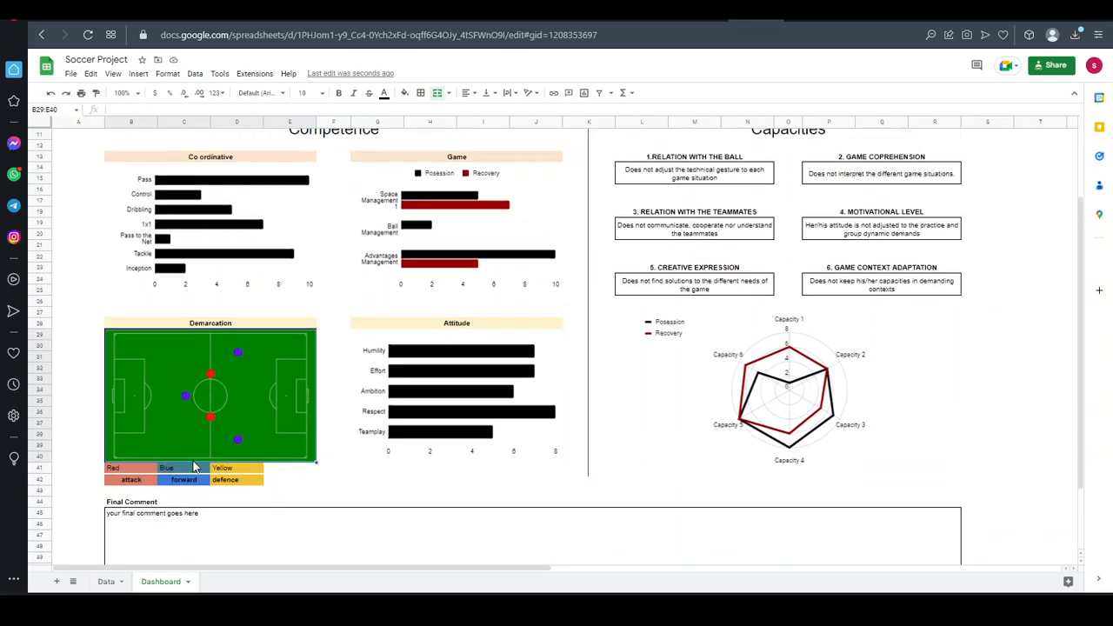
scroll(195, 467, "up", 3)
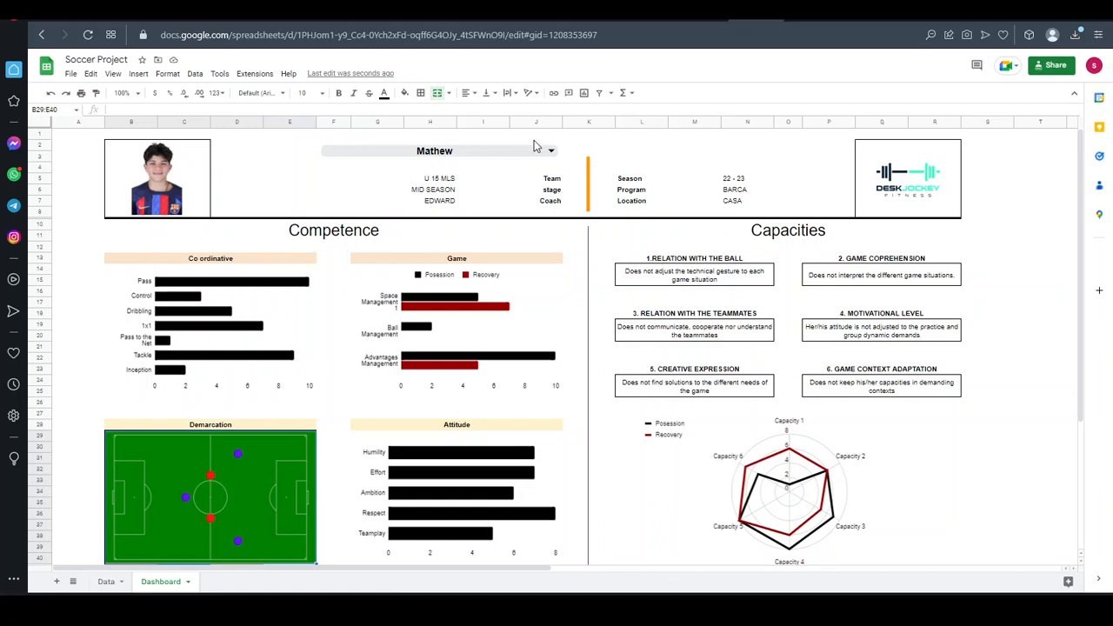
Duplicate the second player's Posession and Recovery rows 4 and 5 into rows 6 and 7 of the Data sheet
left_click(111, 584)
left_click(267, 315)
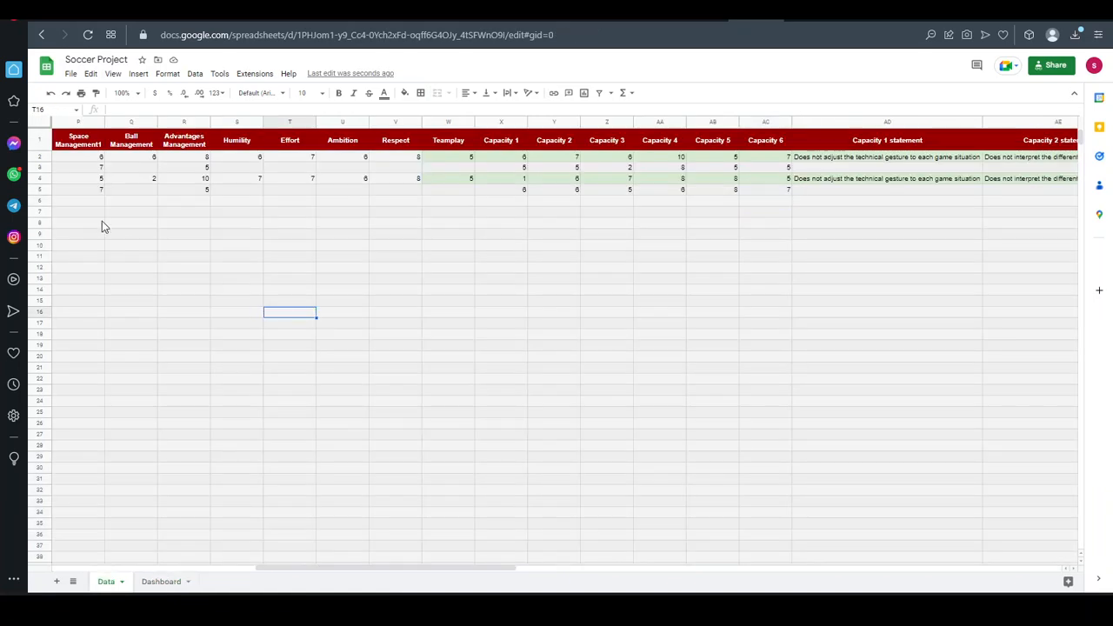
scroll(102, 221, "left", 8)
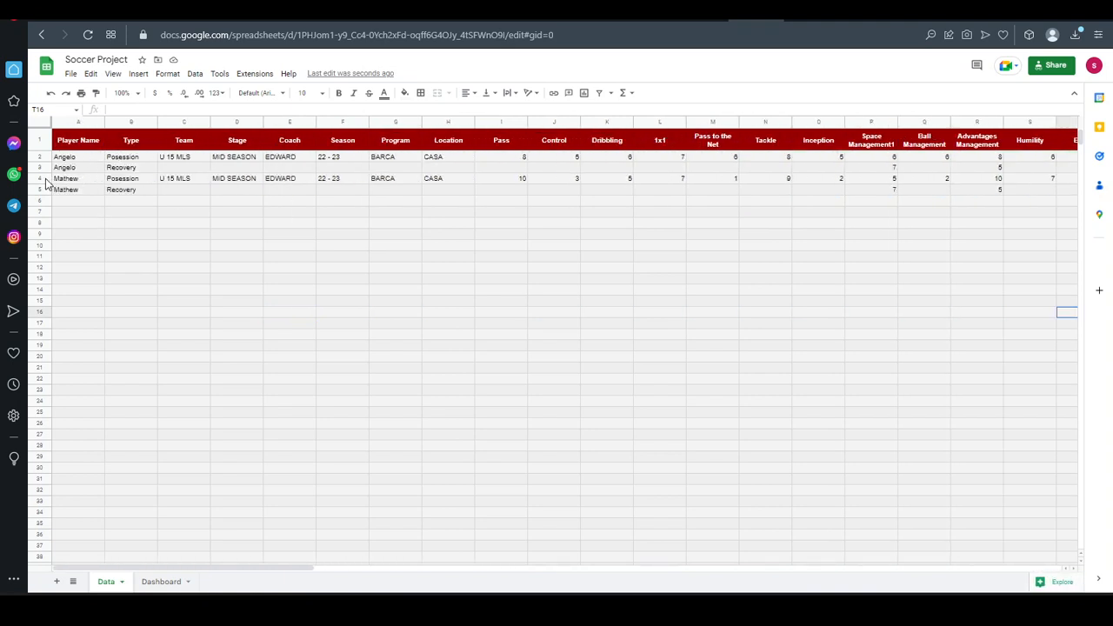
left_click_drag(42, 179, 44, 185)
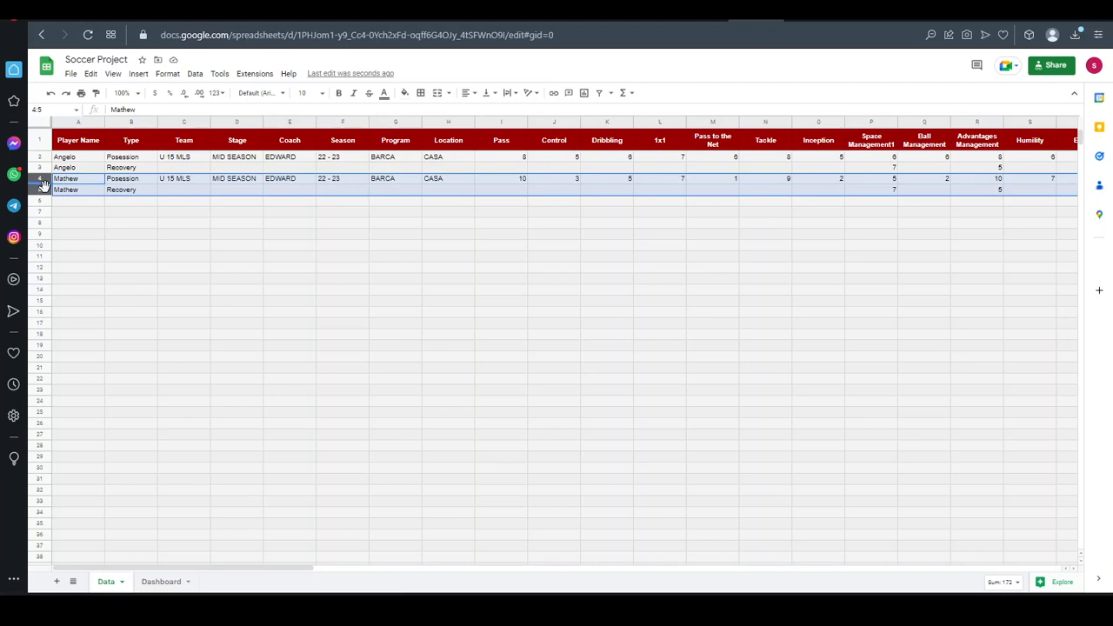
key("ctrl+c")
left_click(64, 203)
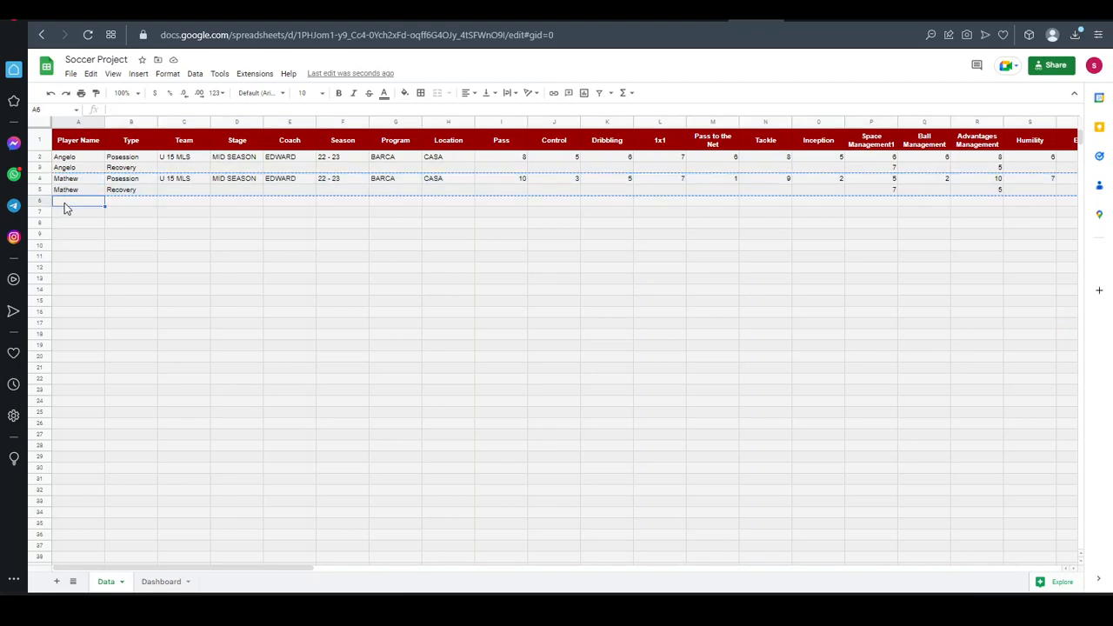
key("ctrl+v")
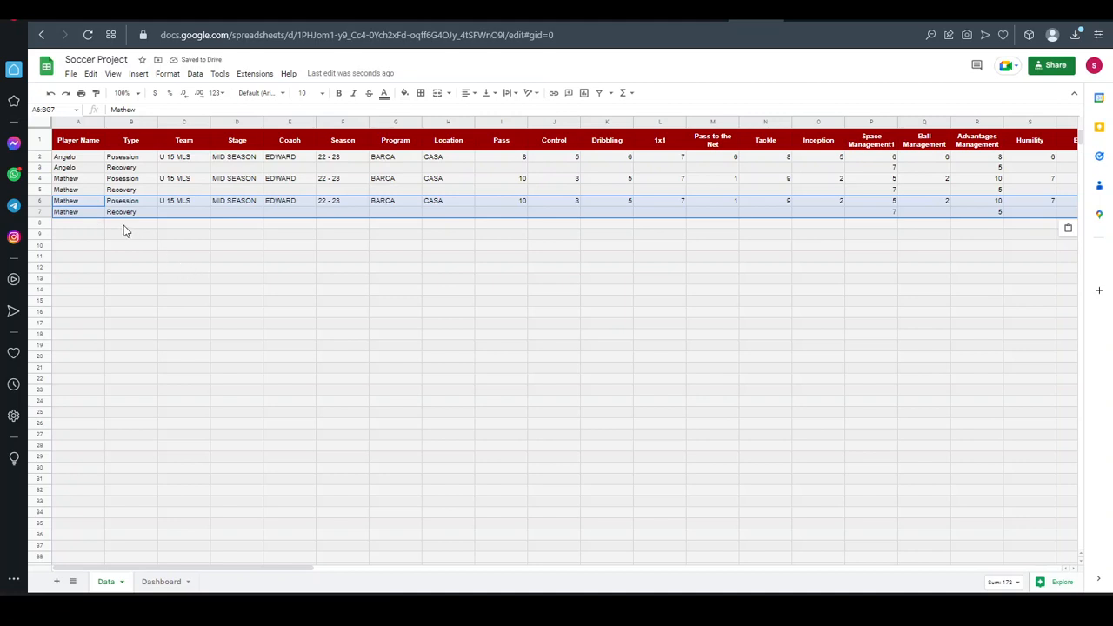
left_click(129, 203)
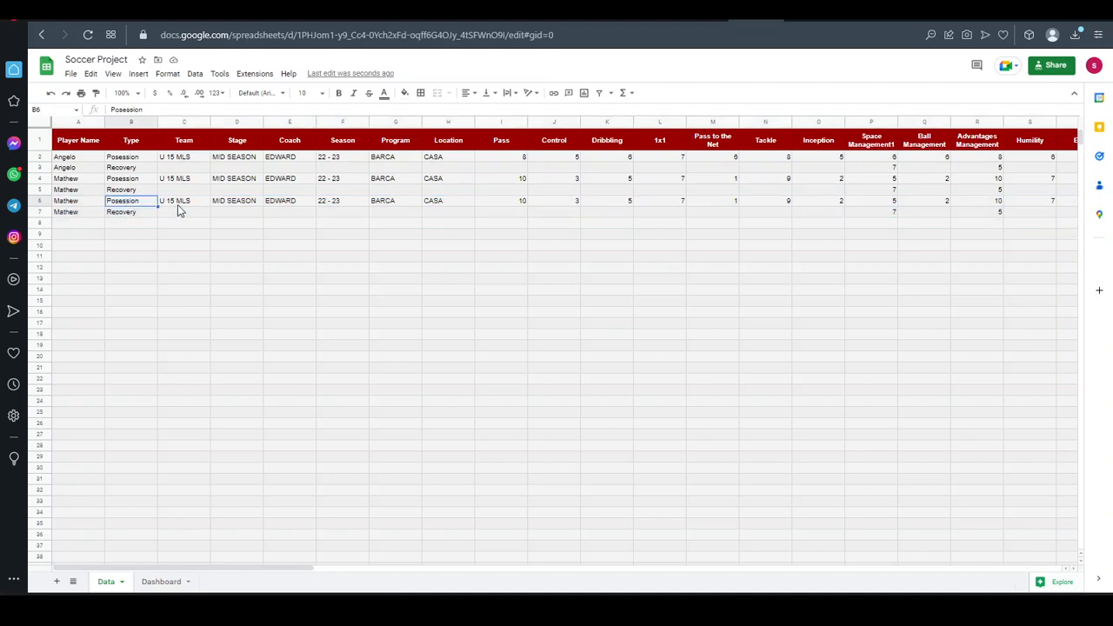
left_click(85, 211)
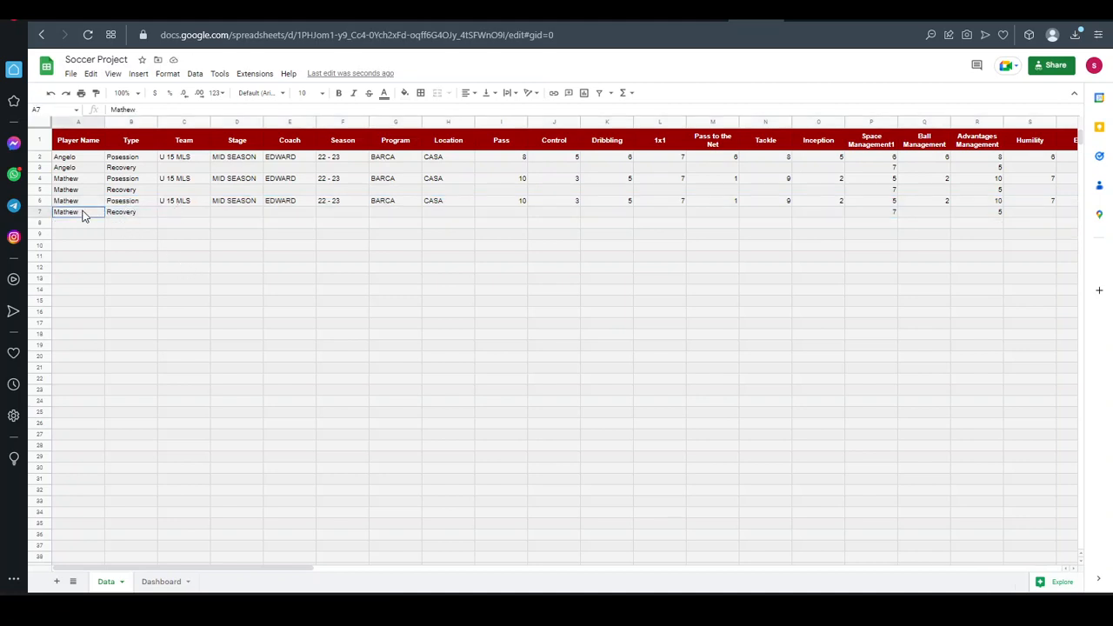
left_click(123, 204)
left_click(126, 213)
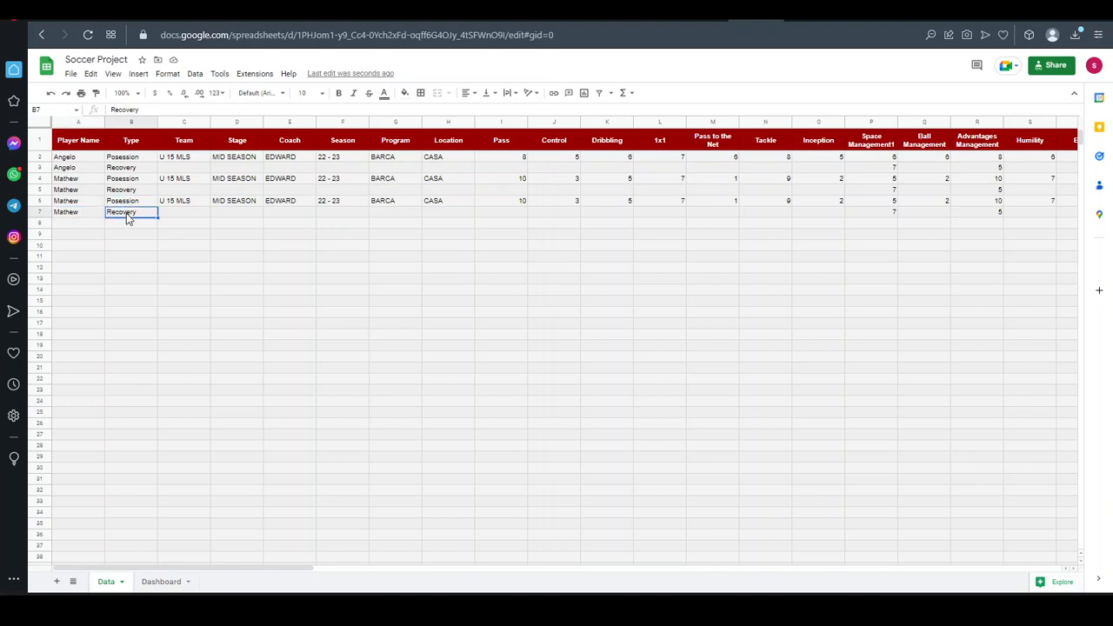
Set the Pass score to 2 and the Control score to 5 in the duplicated Posession row 6
left_click(516, 204)
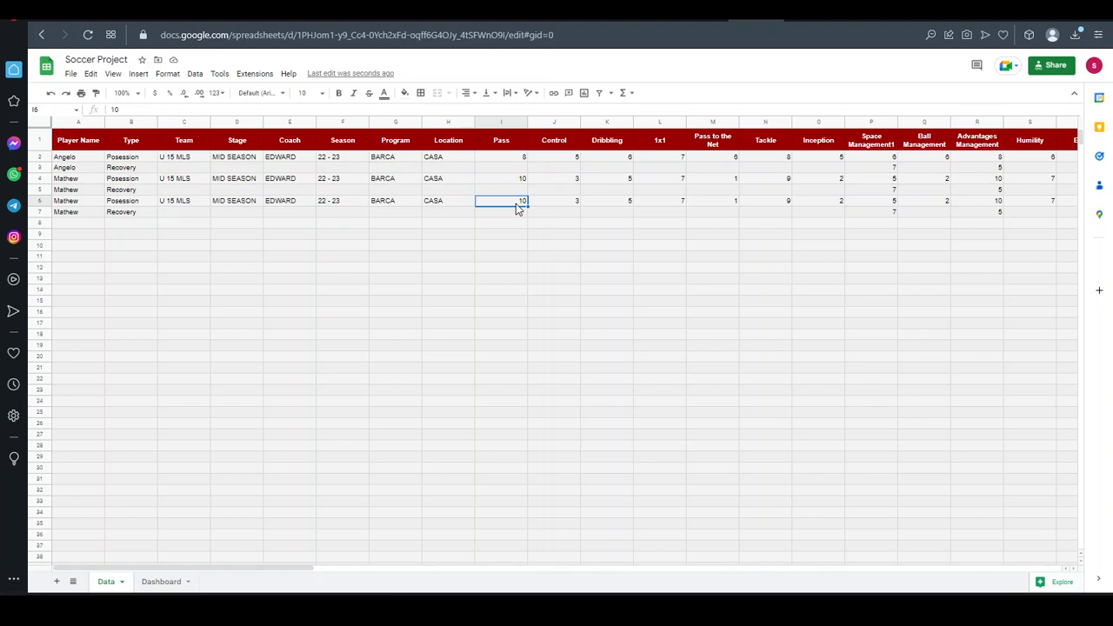
type("2")
key("Return")
left_click(515, 204)
key("Right")
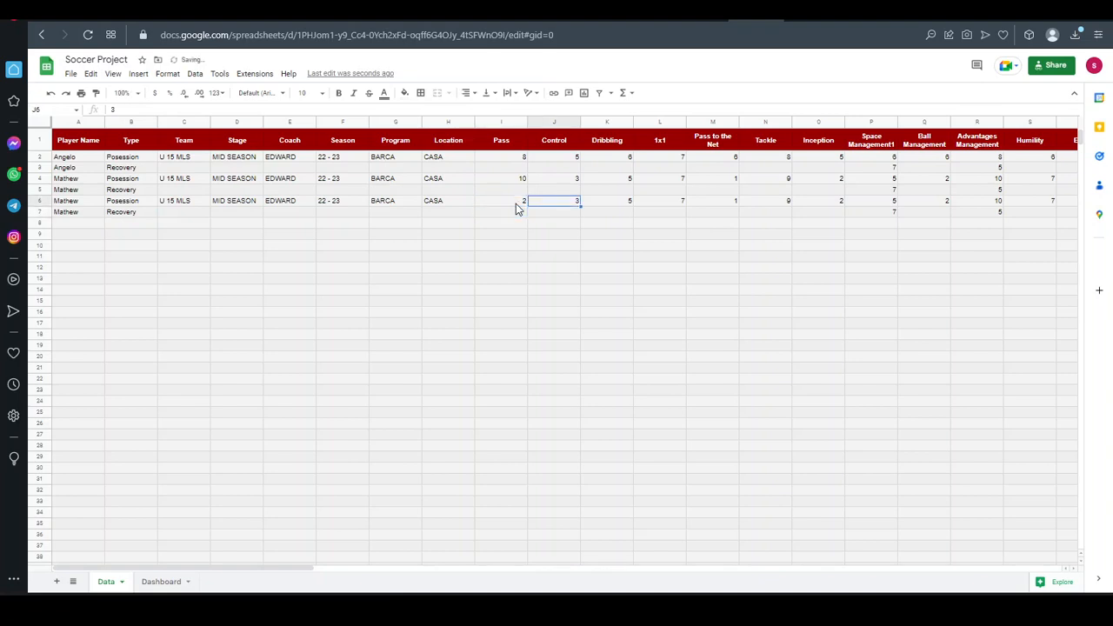
type("5")
key("Return")
Set the 1x1 and Pass to the Net scores in row 6 to 5 each
key("Up")
key("Right")
key("Right")
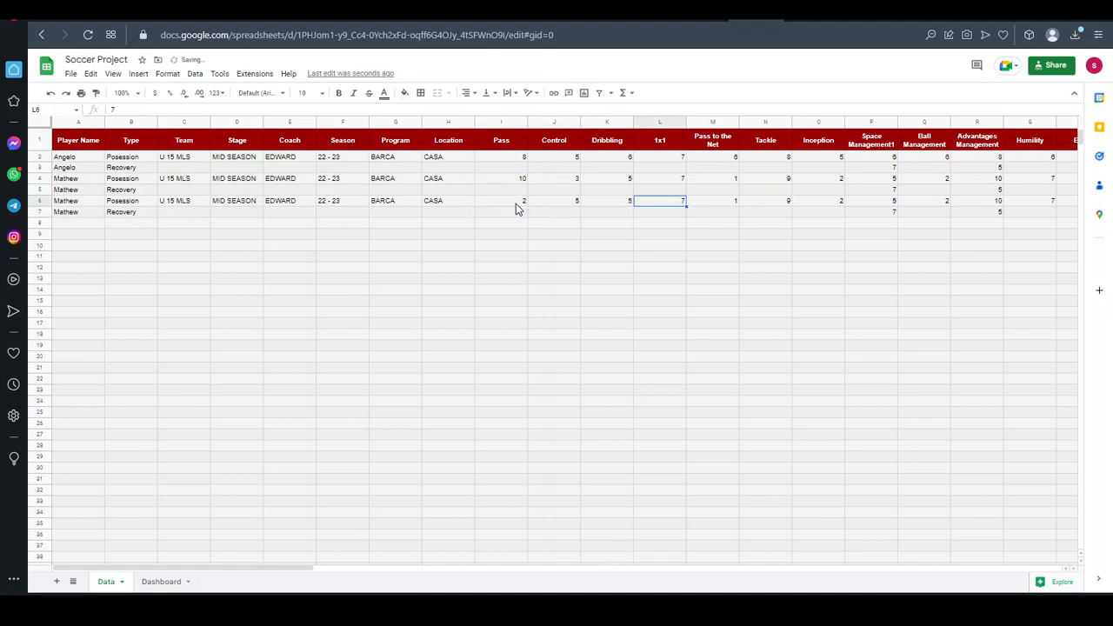
type("50")
key("BackSpace")
key("Right")
type("5")
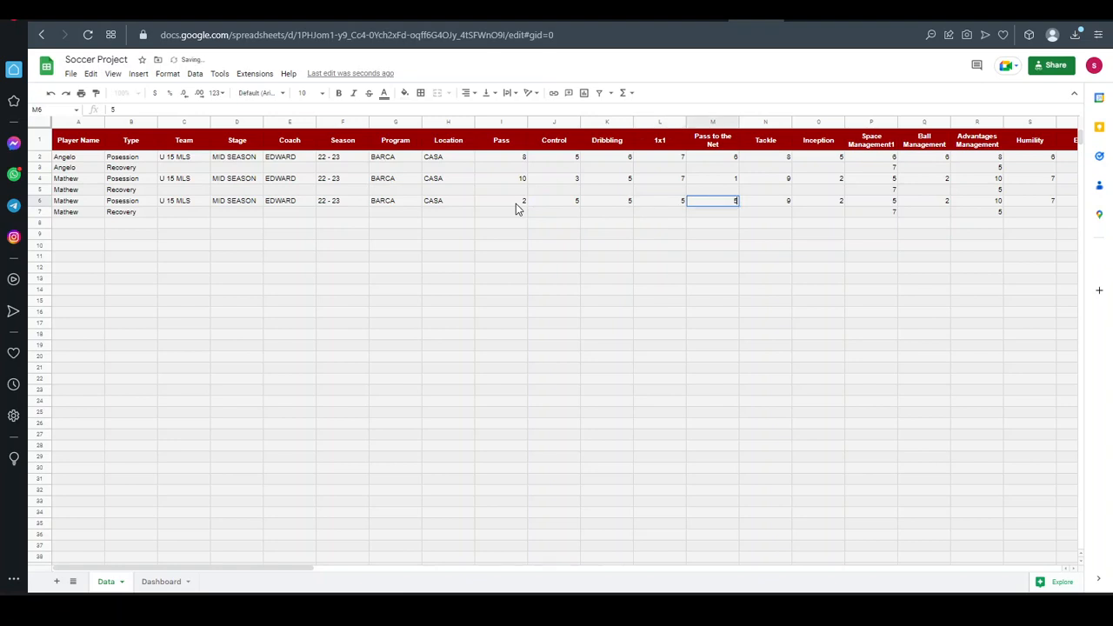
Enter row 6 scores of 6 for Tackle, 8 for Inception and 5 for Space Management1
key("Right")
key("Right")
key("Left")
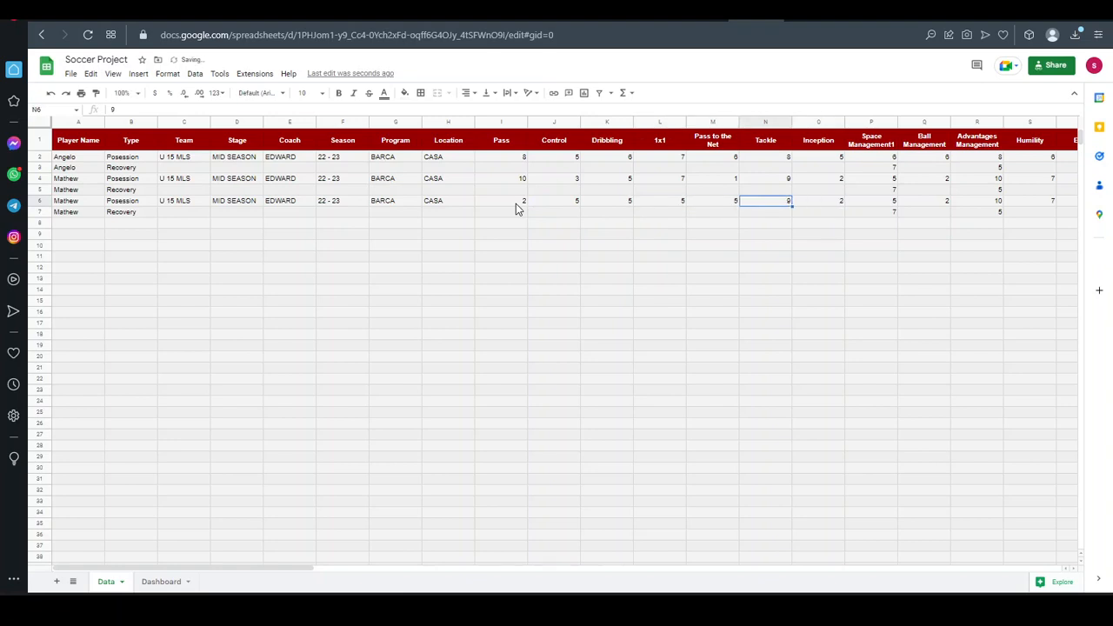
type("6")
key("Right")
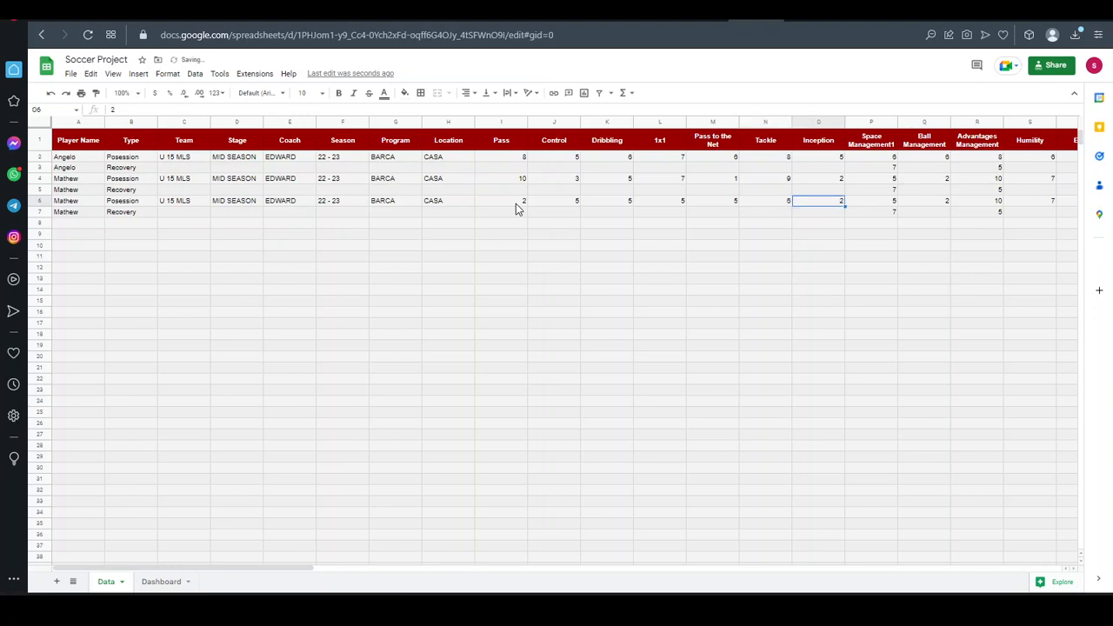
type("8")
key("Right")
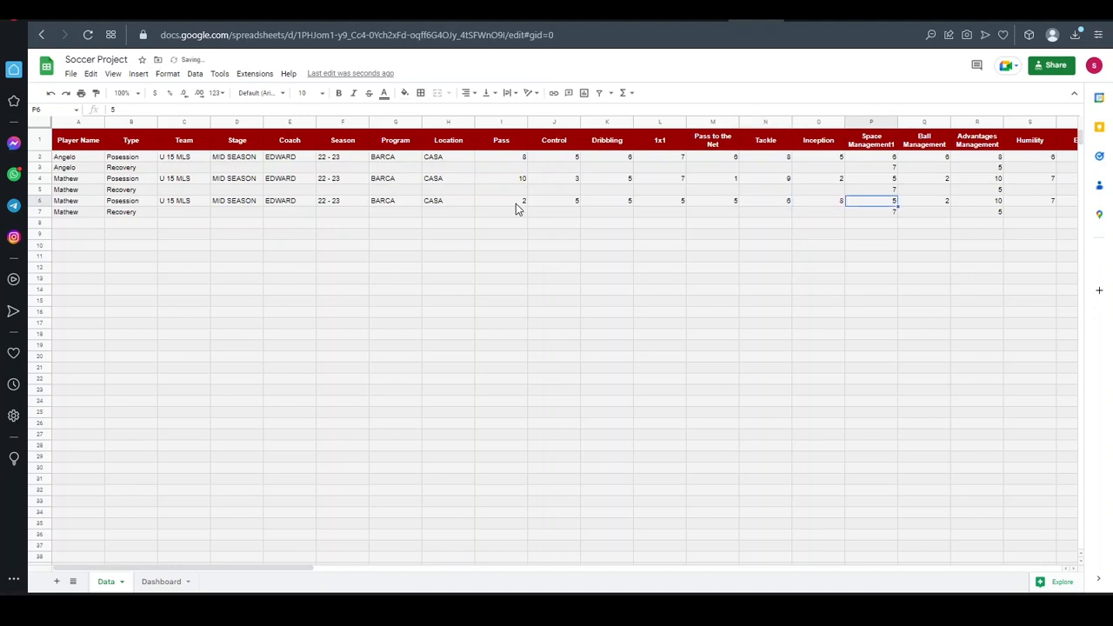
type("5")
key("Return")
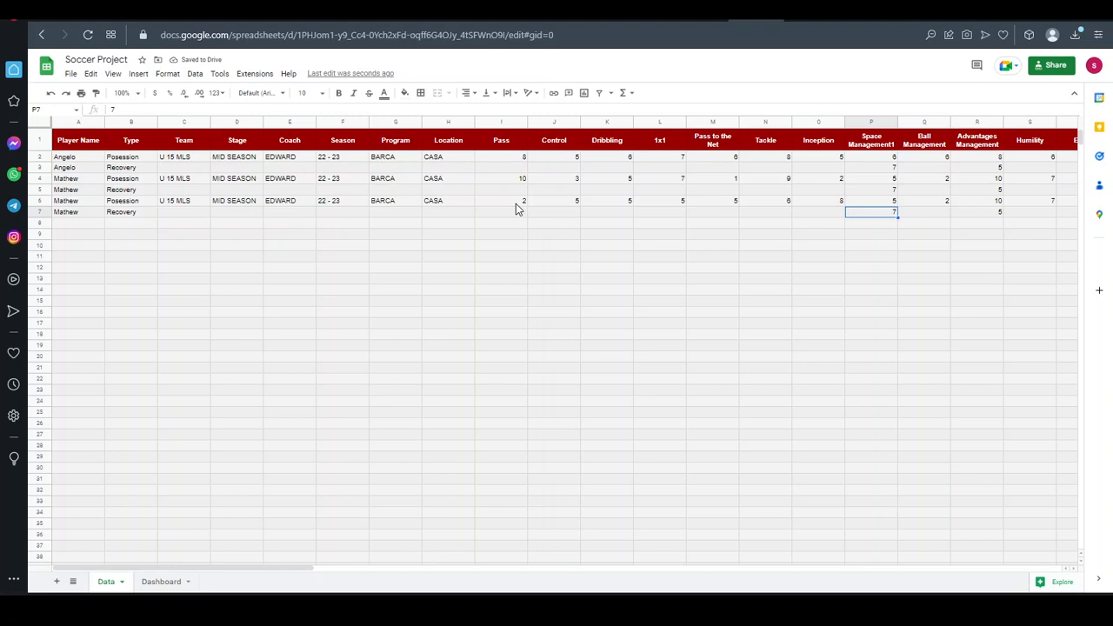
Set the Recovery row 7 scores to 5 for Space Management1, 4 for Ball Management and 4 for Advantages Management
type("5")
key("Right")
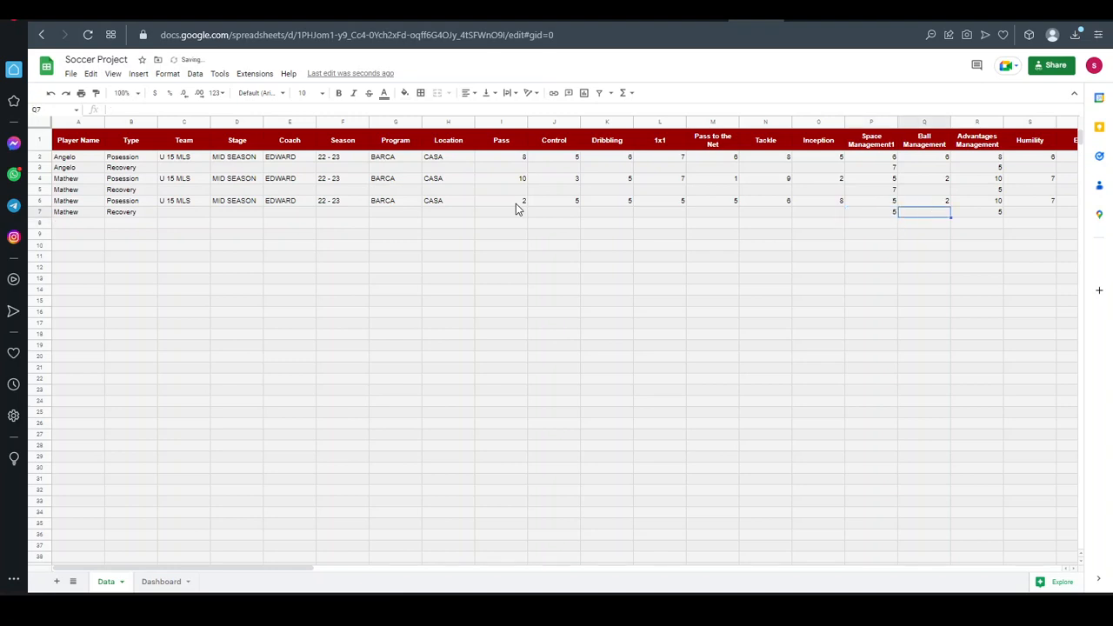
type("4")
key("Right")
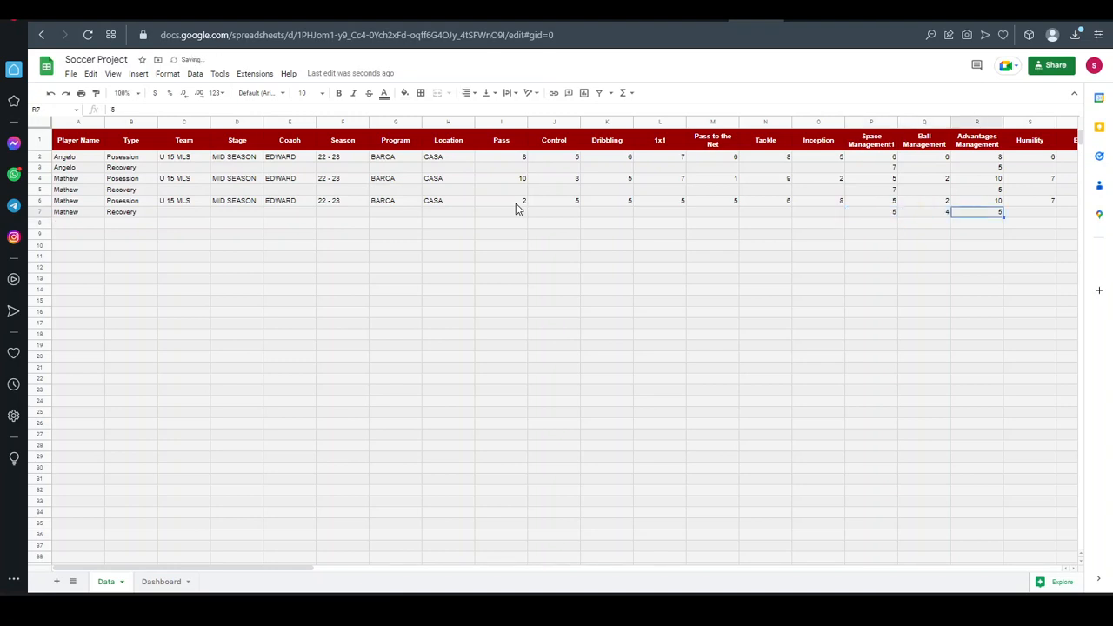
type("4")
Set the Advantages Management score to 5 and the Humility score to 6 in Posession row 6
key("Up")
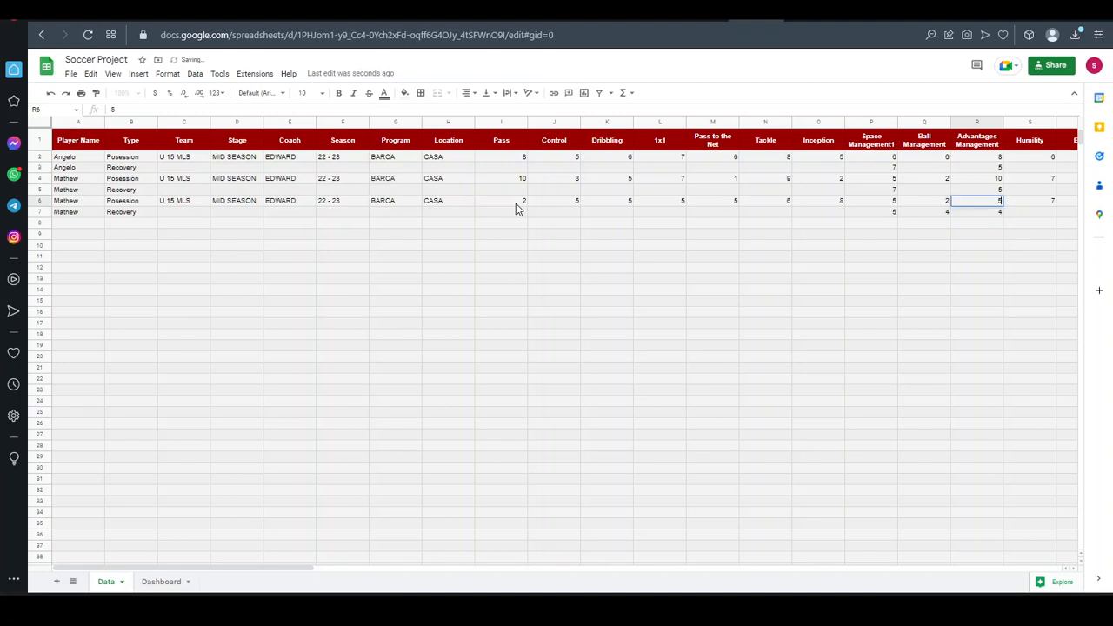
key("Down")
key("Up")
key("Right")
type("6")
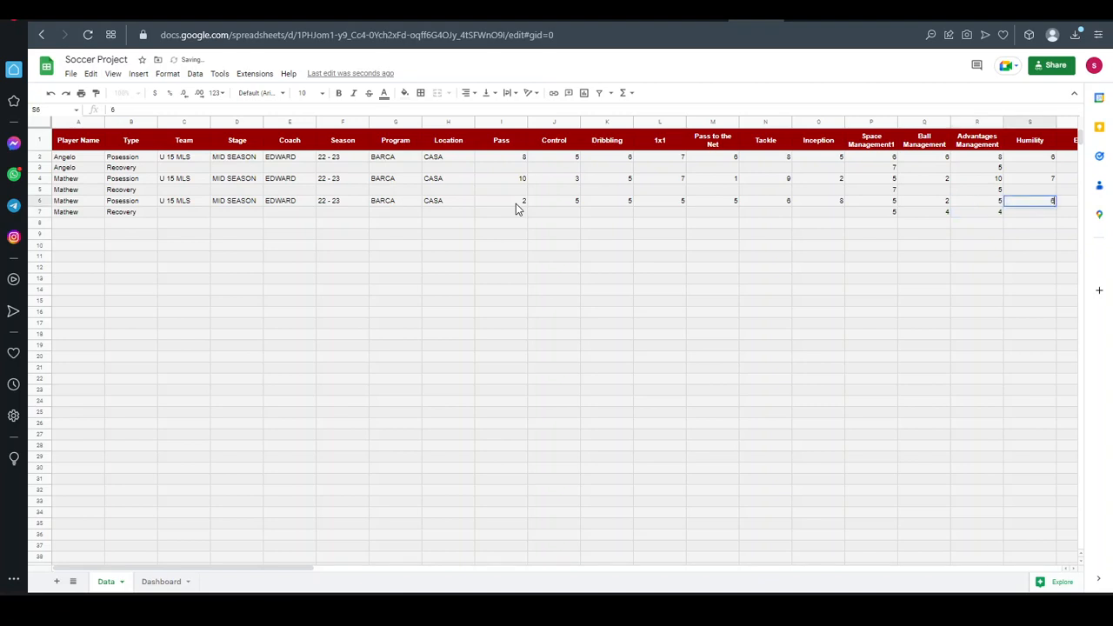
key("Return")
key("Up")
Enter row 6 scores of 4 for Effort, 5 for Ambition, 2 for Respect and 7 for Teamplay
scroll(590, 281, "right", 5)
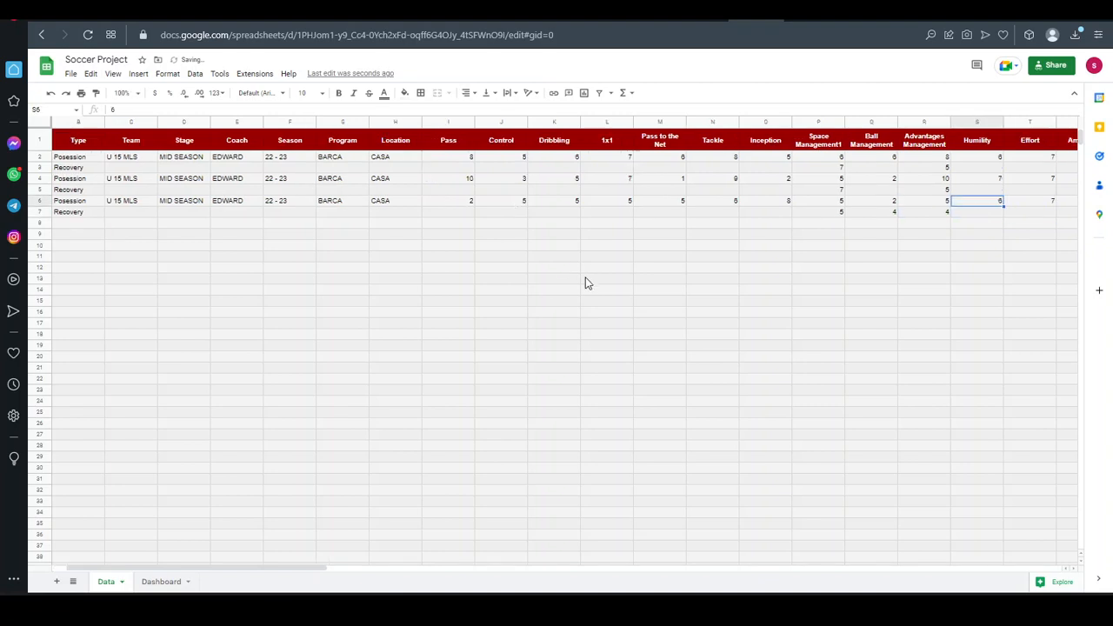
left_click(880, 200)
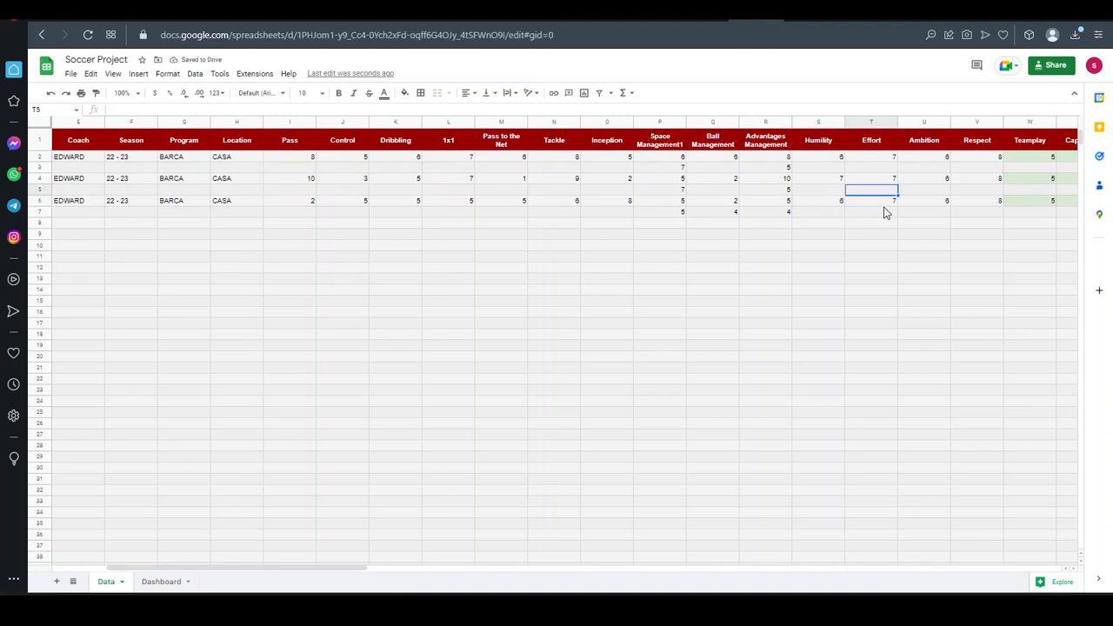
type("4")
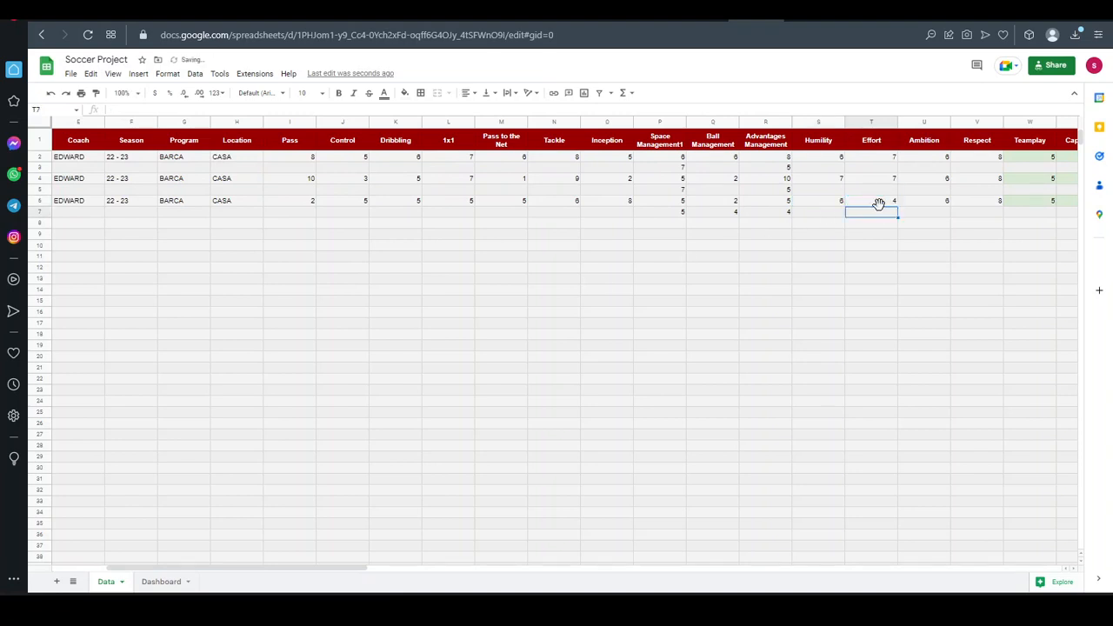
key("Tab")
type("5")
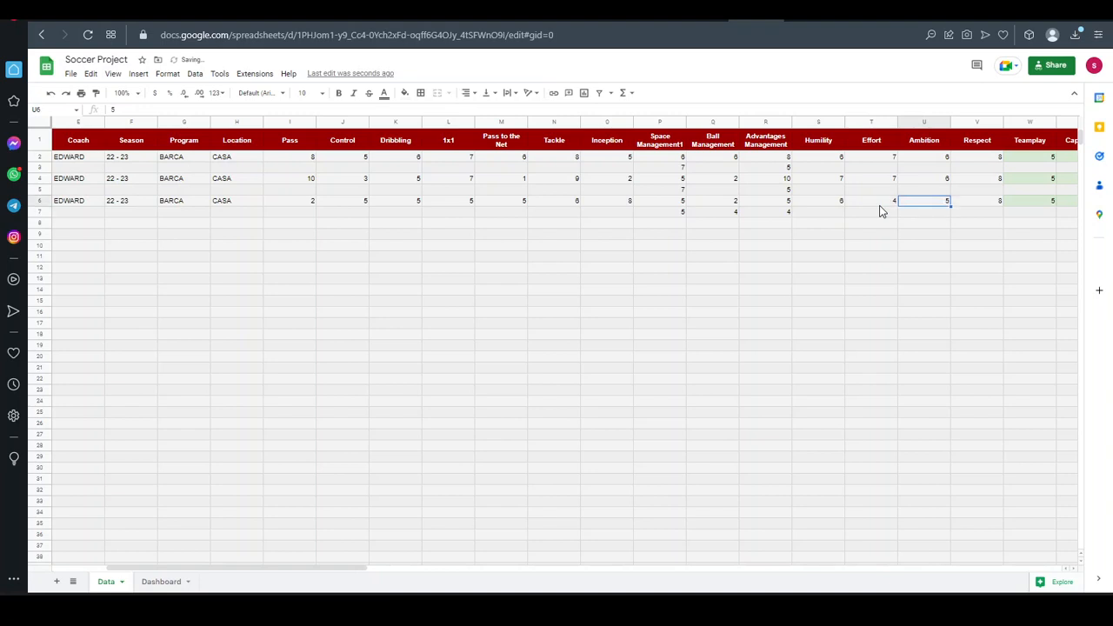
key("Tab")
type("2")
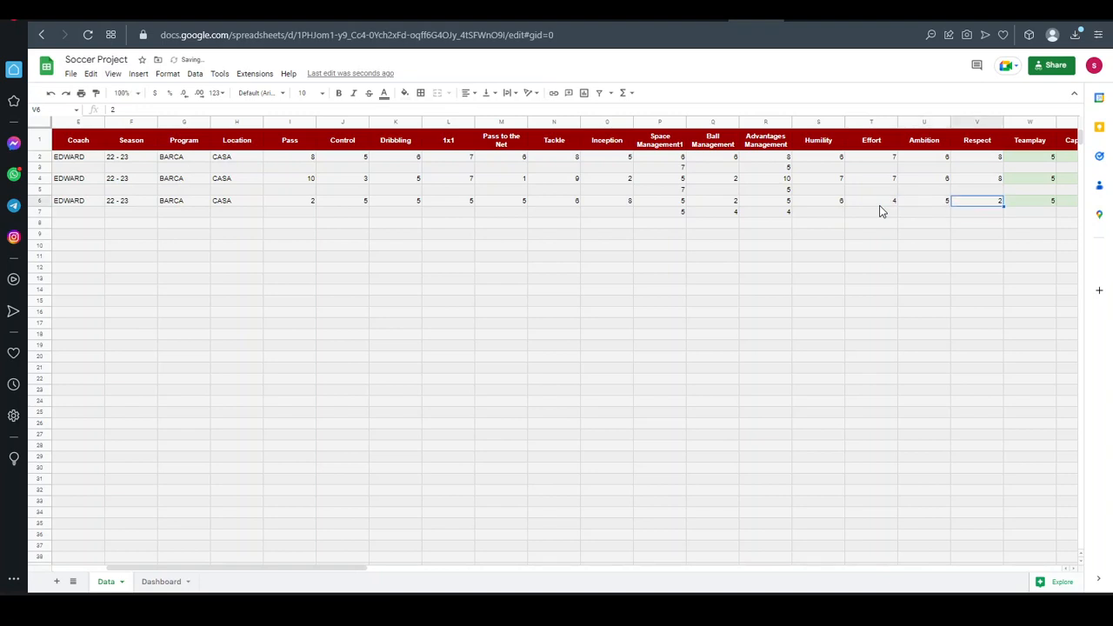
key("Tab")
type("7")
key("Return")
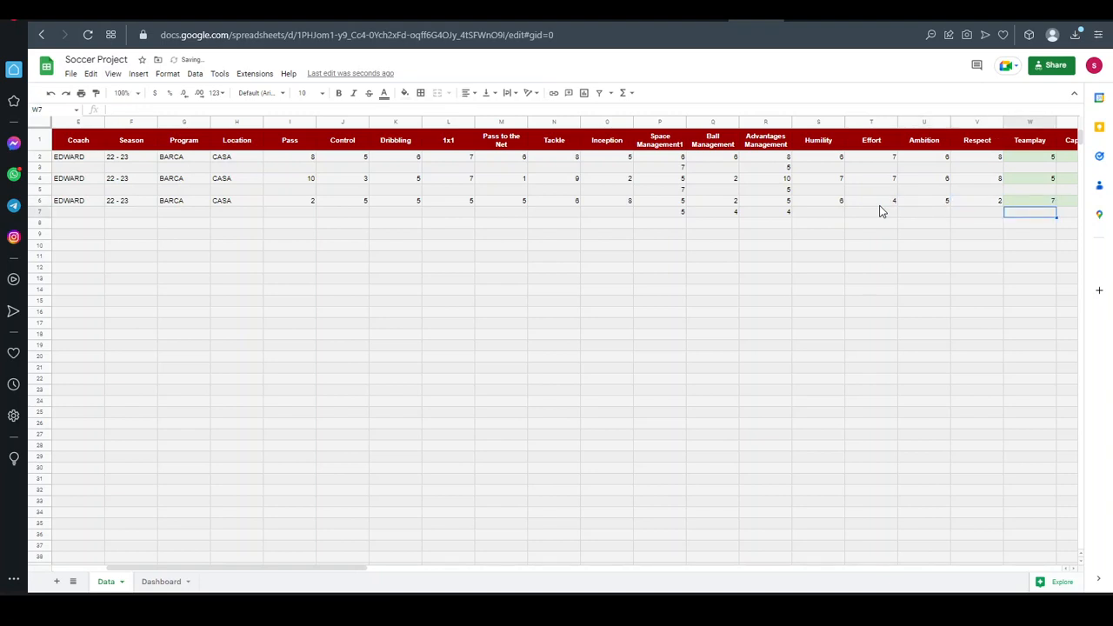
Set the Capacity 1 score to 5 in both row 6 and row 7
scroll(880, 211, "right", 4)
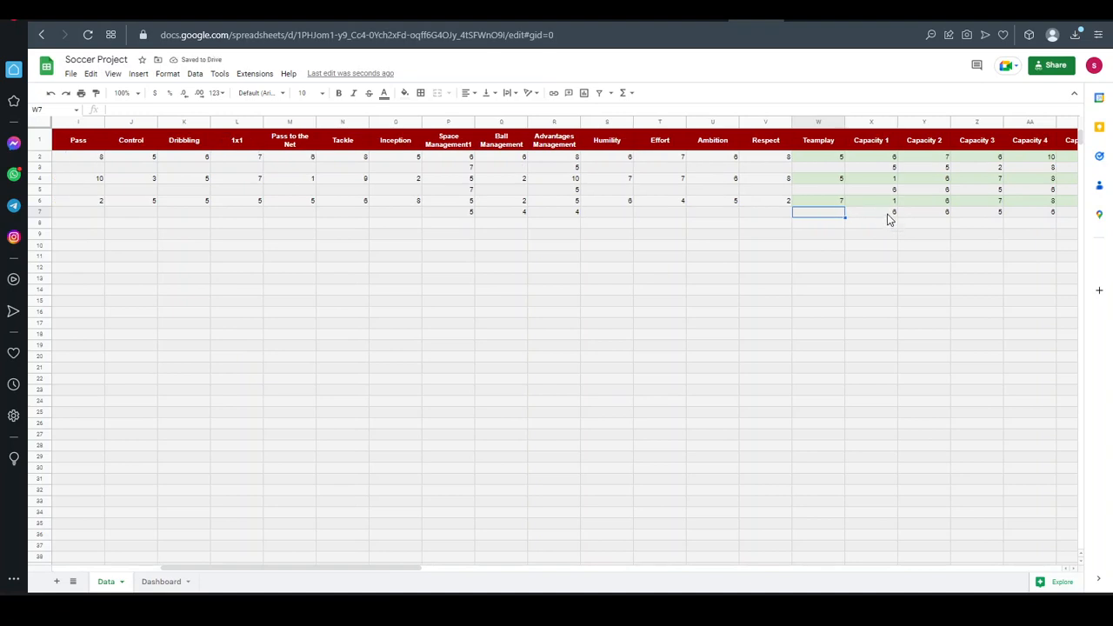
left_click(883, 203)
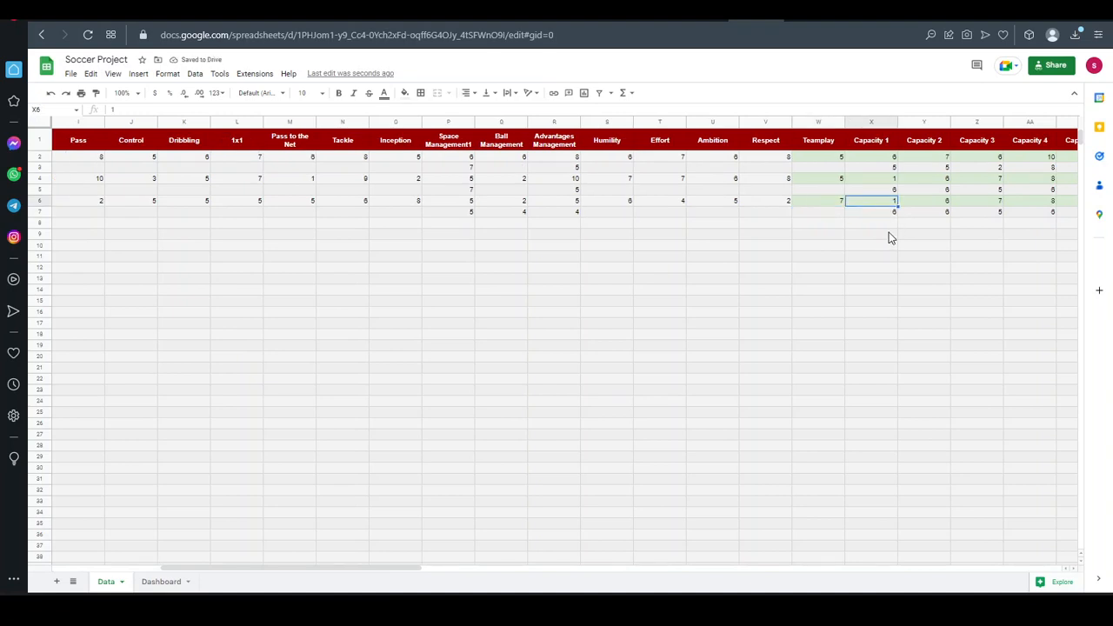
scroll(888, 237, "right", 1)
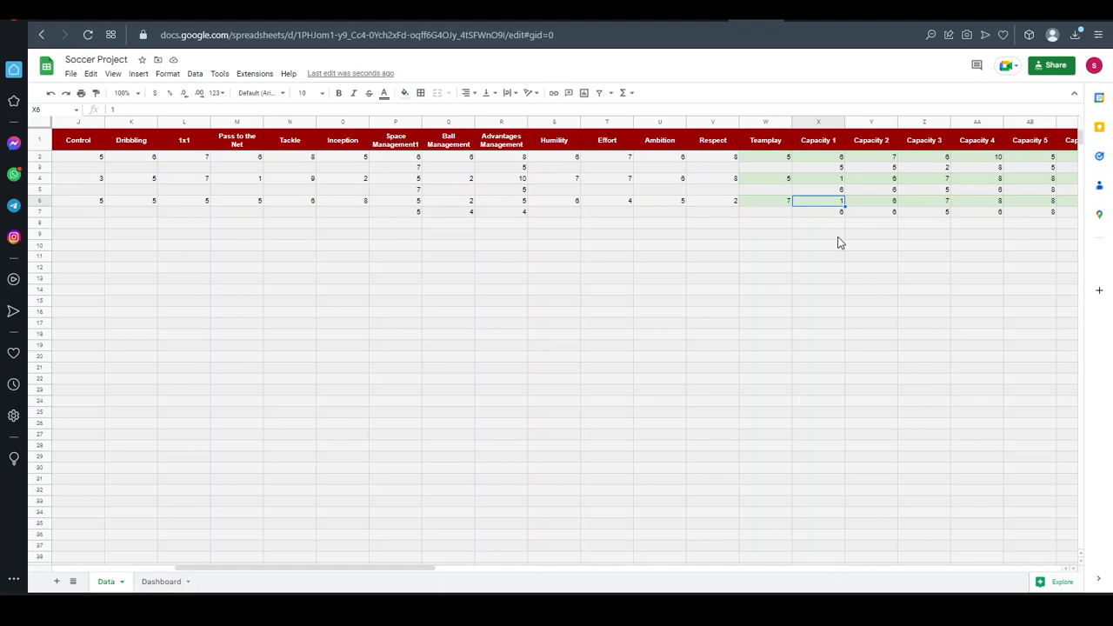
type("5")
key("Return")
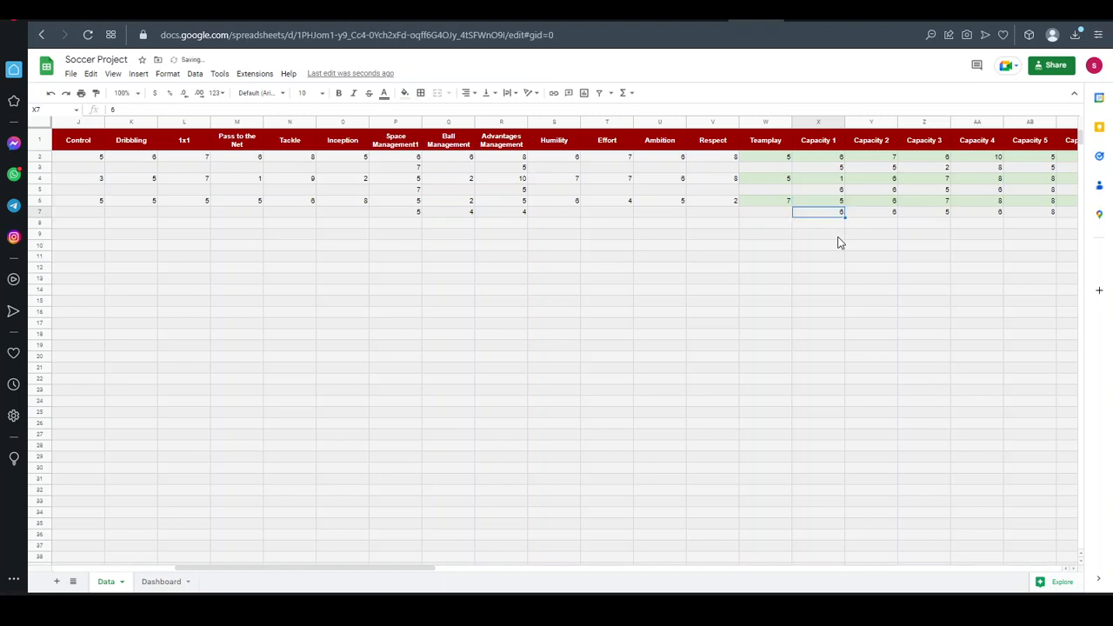
type("5")
key("Return")
key("Up")
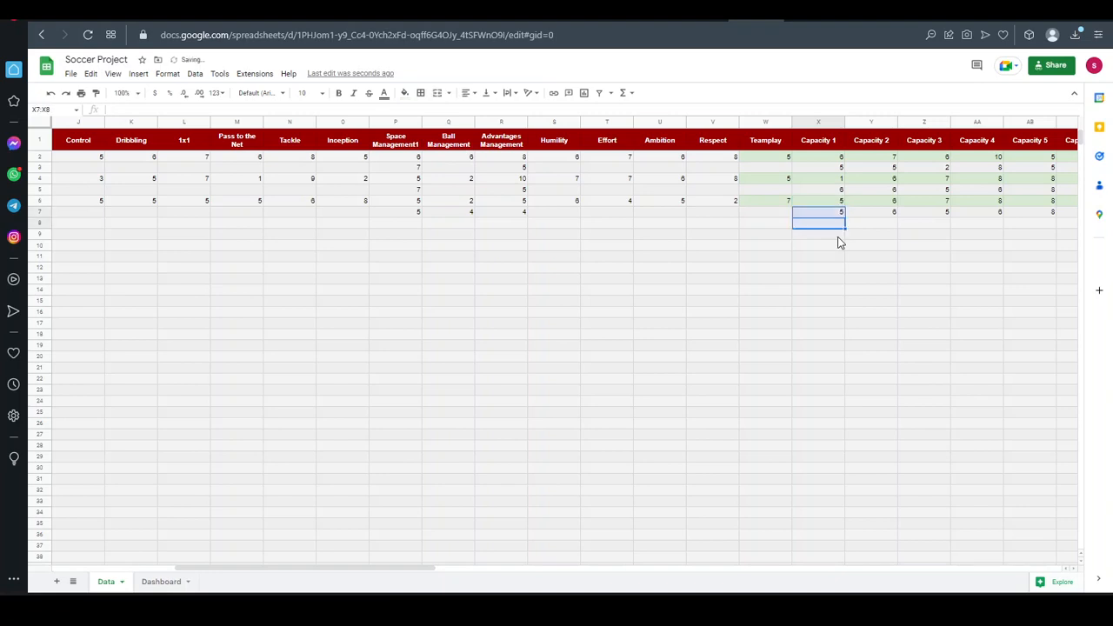
Set the Capacity 3 score to 5 in Recovery row 7 and to 2 in Posession row 6
key("Right")
key("Right")
key("Right")
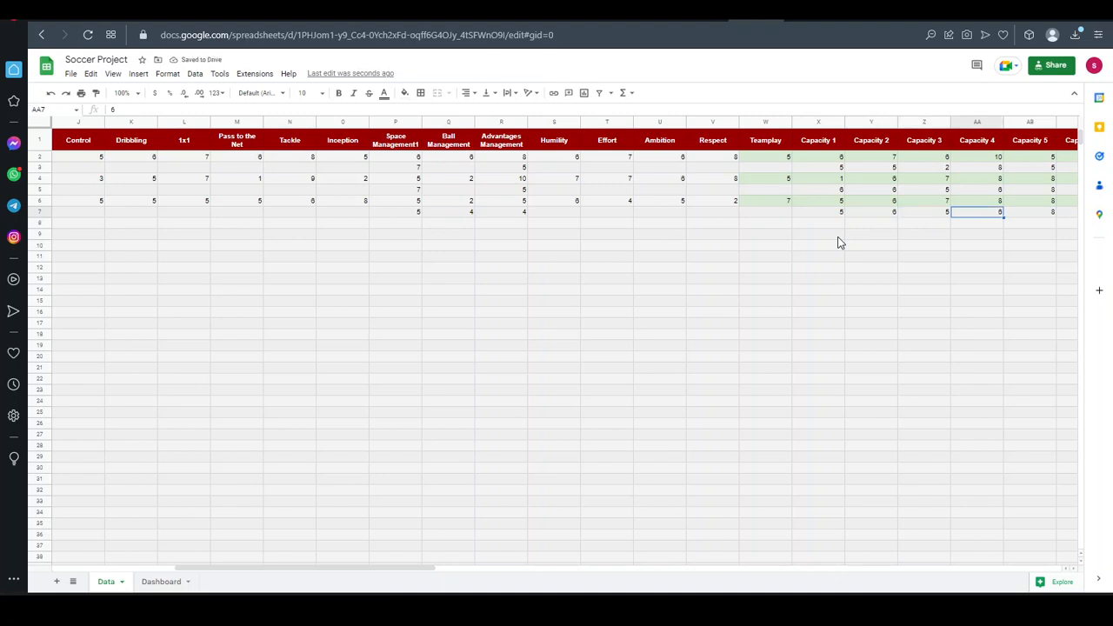
key("Left")
type("5")
key("Return")
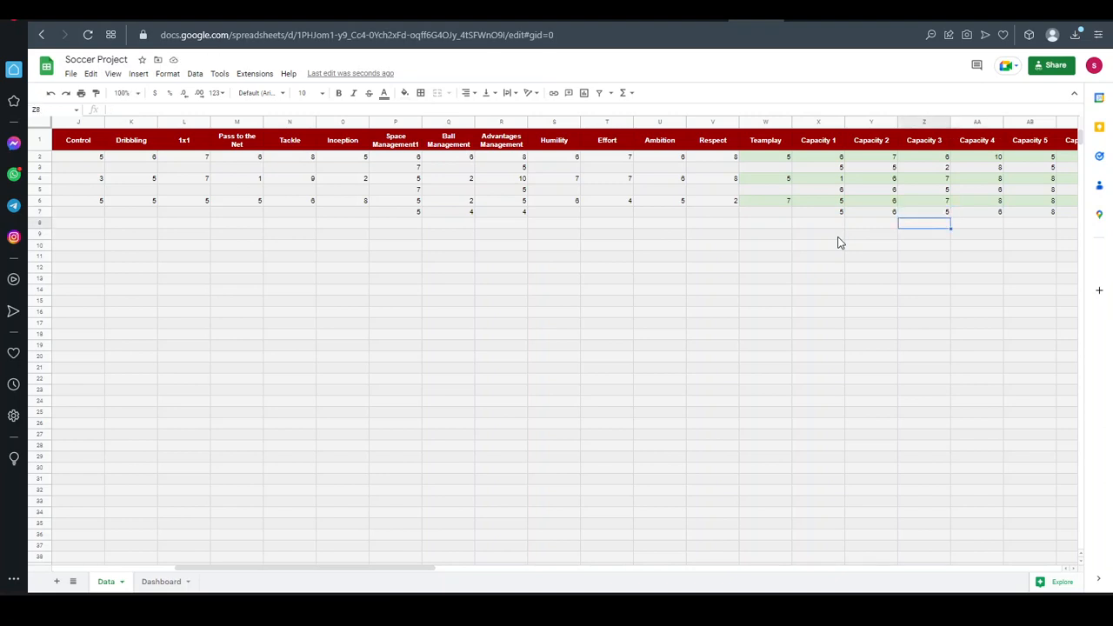
key("Up")
key("Up")
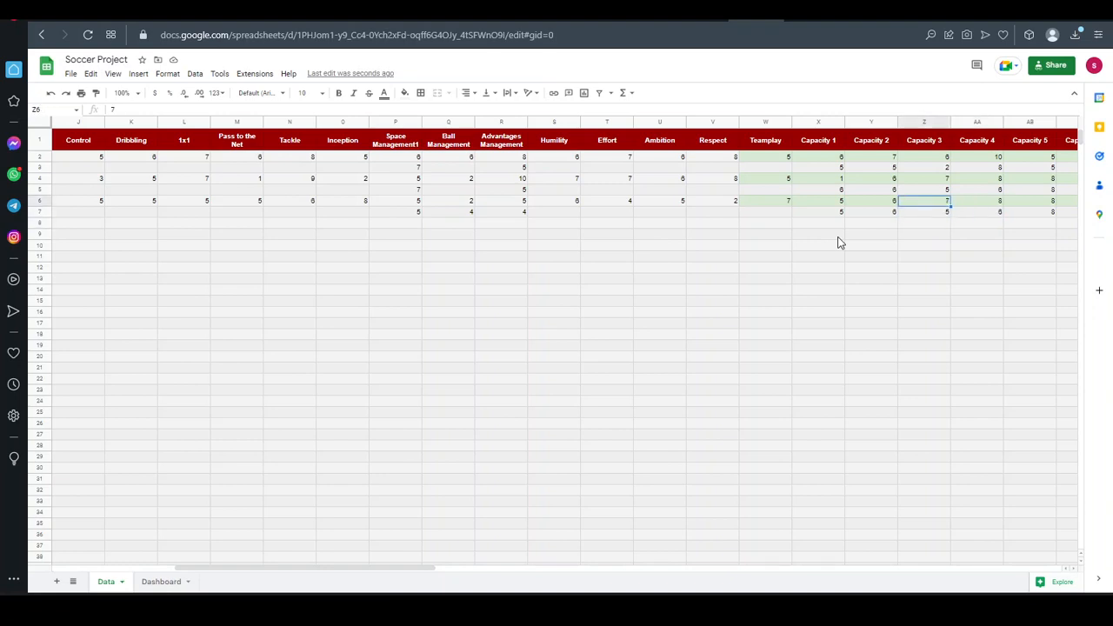
type("2")
key("Tab")
Set the Capacity 4 score to 6 in row 6 and to 4 in row 7
type("6")
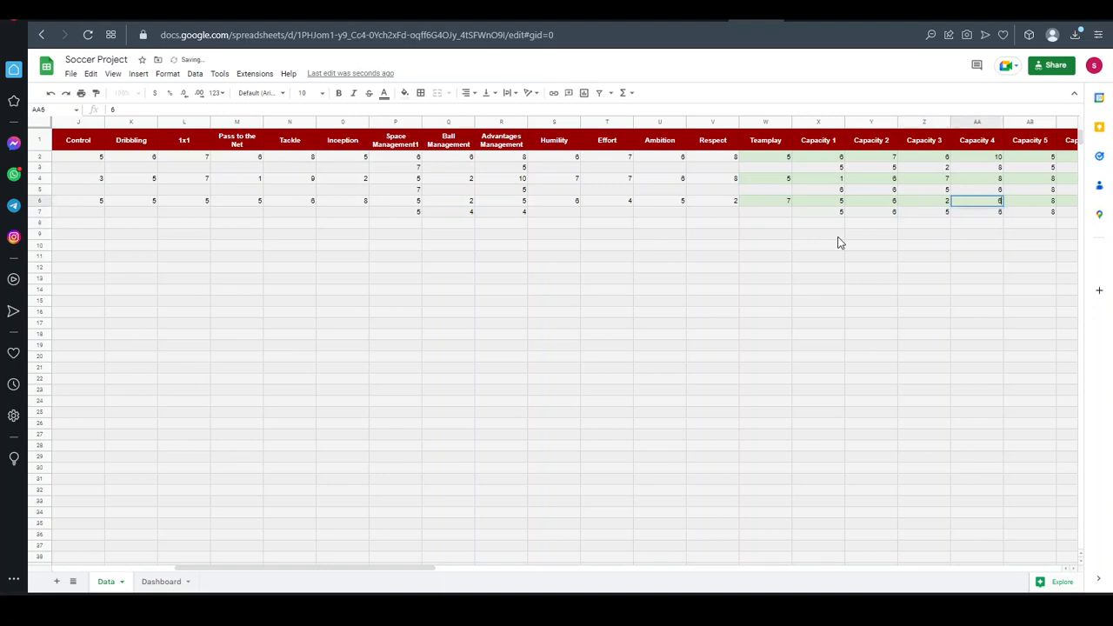
key("Return")
type("10")
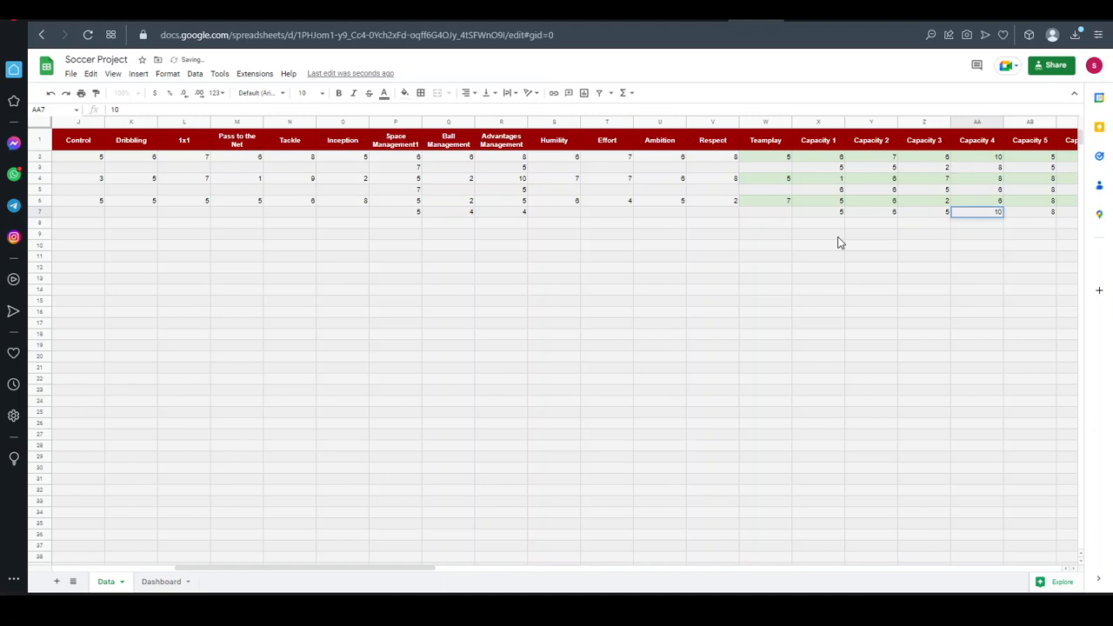
key("BackSpace")
type("4")
left_click(827, 328)
Review the Team, Stage, Coach and Season entries in row 6 and compare them with the Dashboard sheet's header
scroll(665, 324, "left", 5)
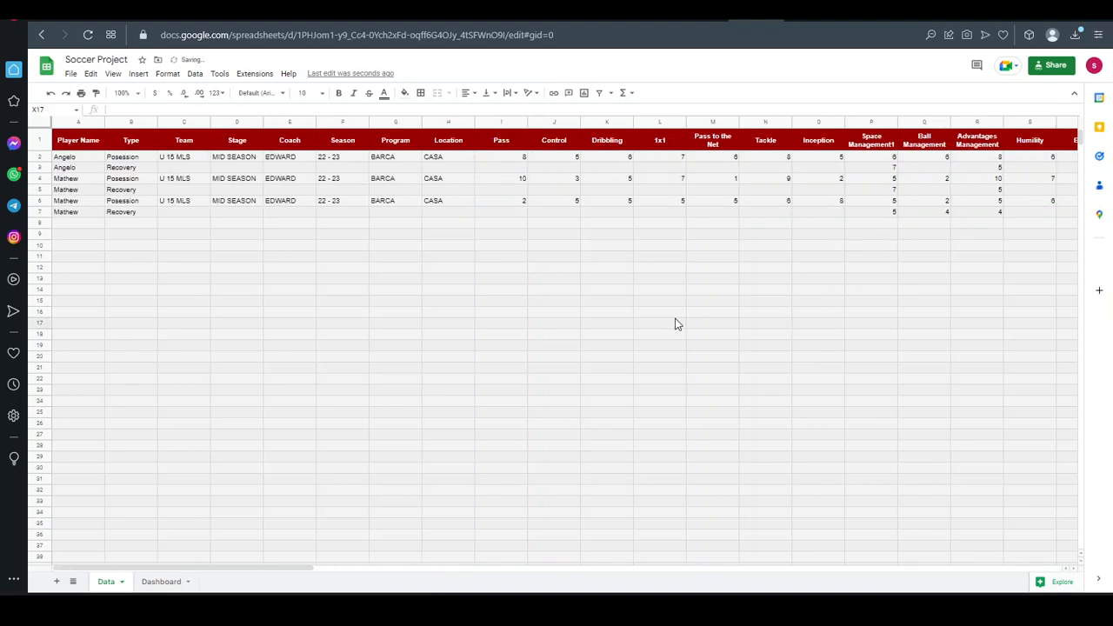
left_click(182, 205)
left_click(253, 205)
left_click(296, 204)
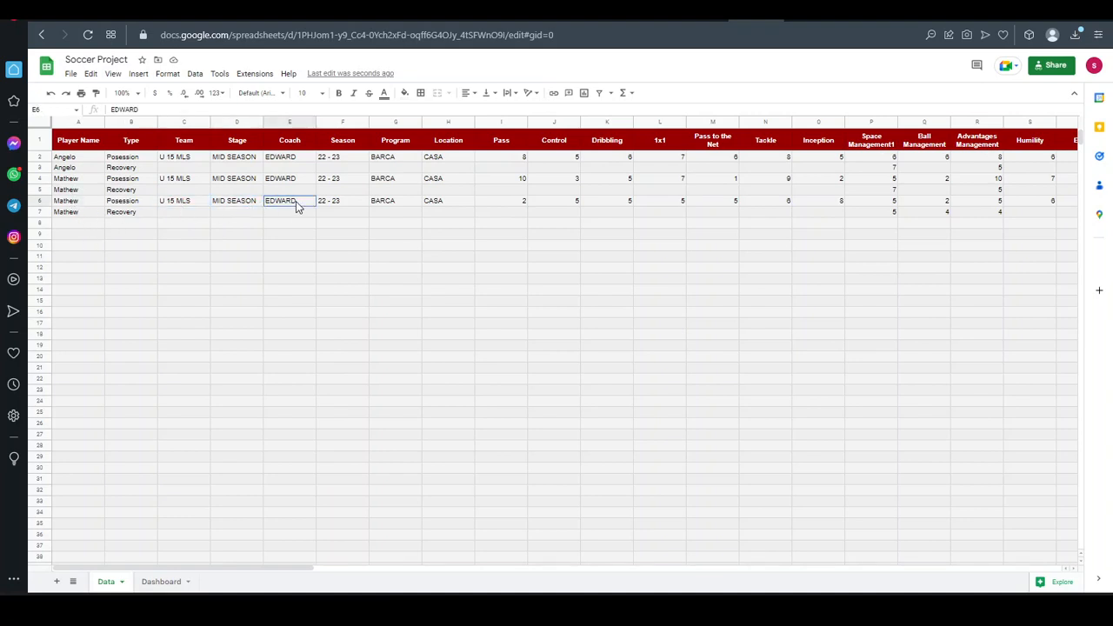
left_click(345, 205)
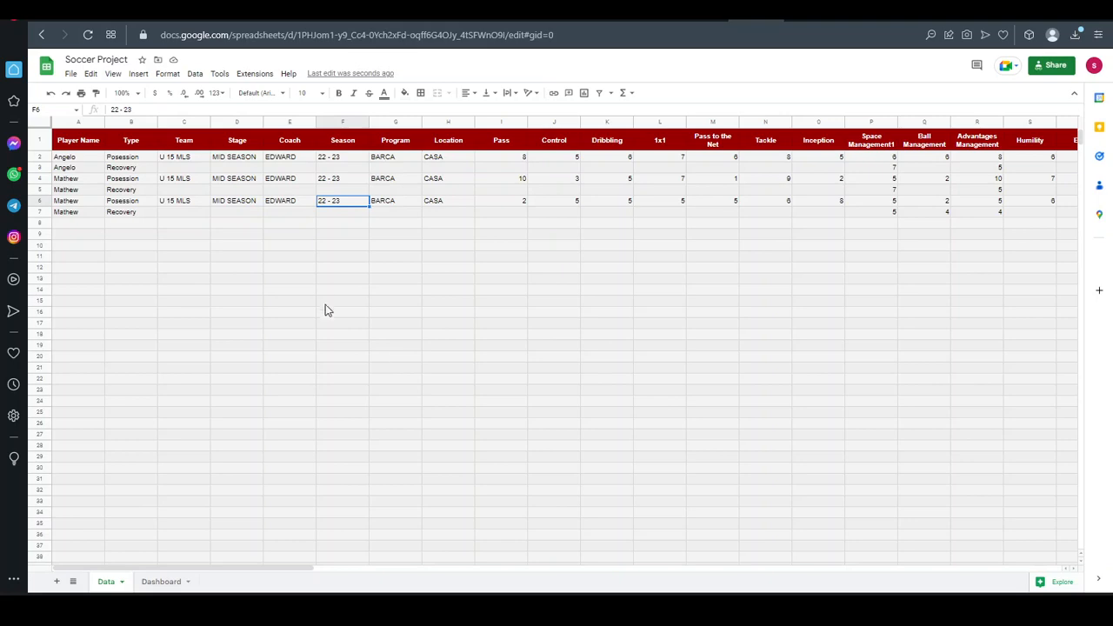
left_click(165, 582)
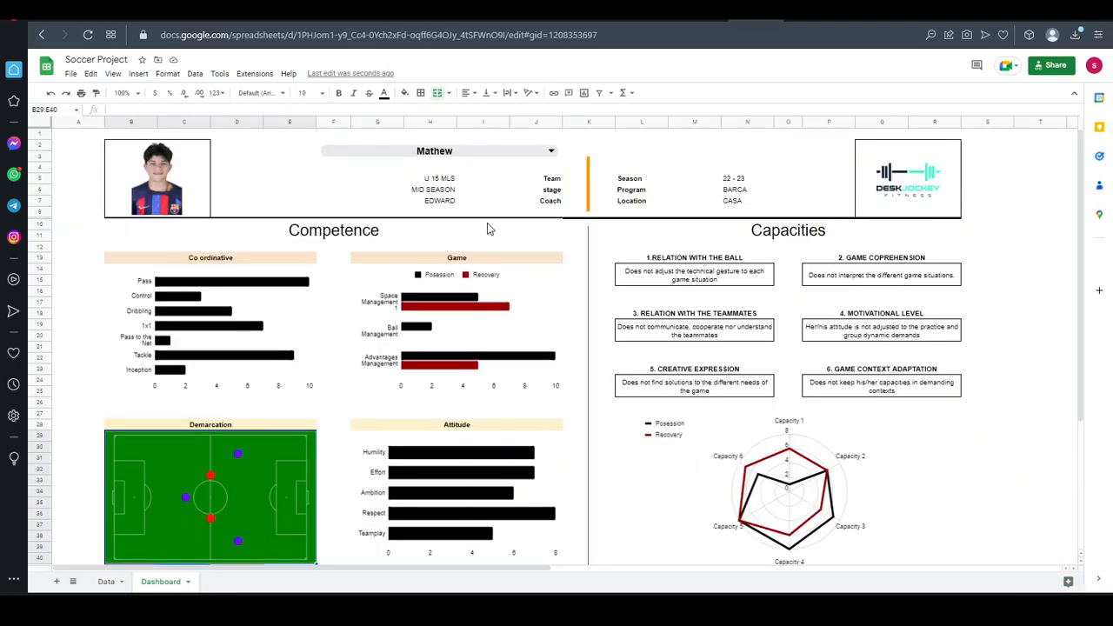
Replace the duplicated player name in rows 6 and 7 of the Data sheet with the new player's first name
left_click(106, 583)
left_click(83, 202)
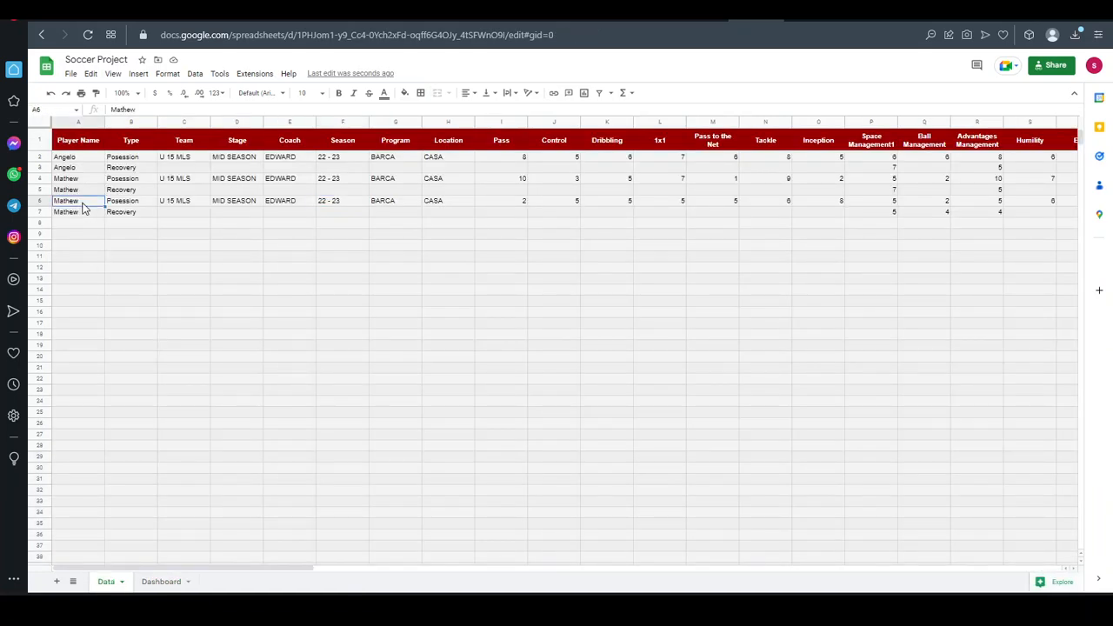
type("jon")
key("BackSpace")
key("Return")
type("jo")
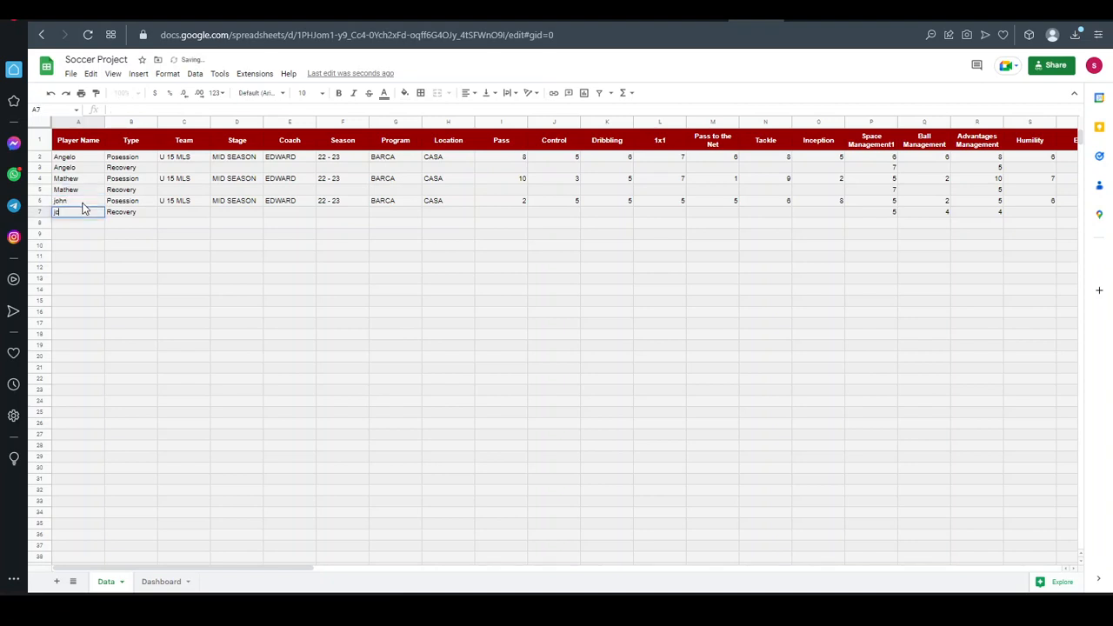
type("hn")
key("Return")
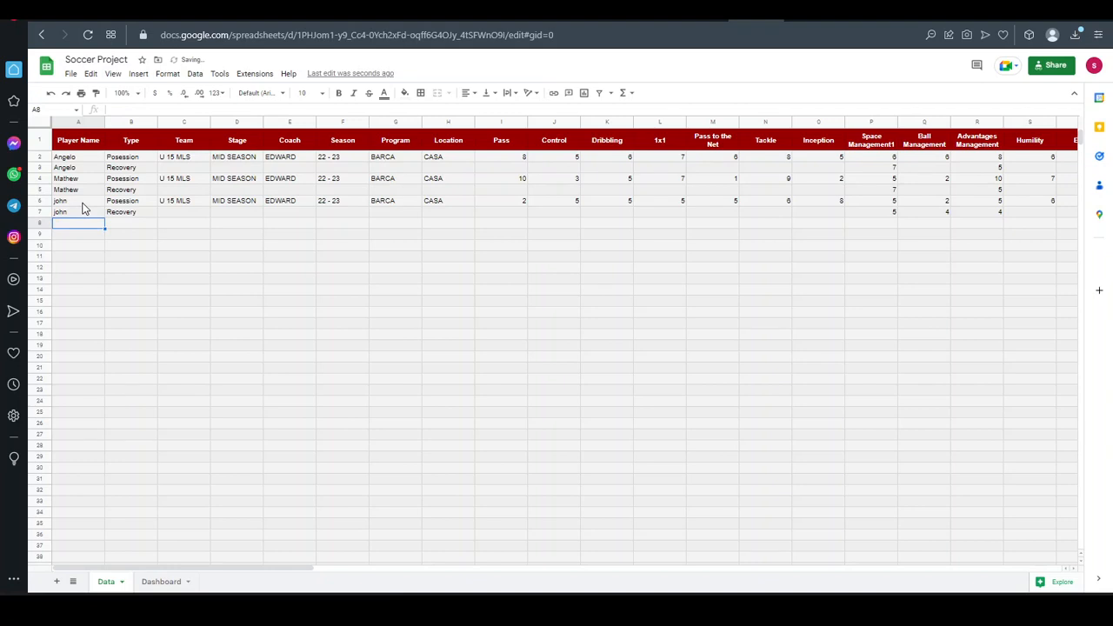
Choose the newly added player in the Dashboard sheet's player selector and review the charts and capacity statements
left_click(174, 581)
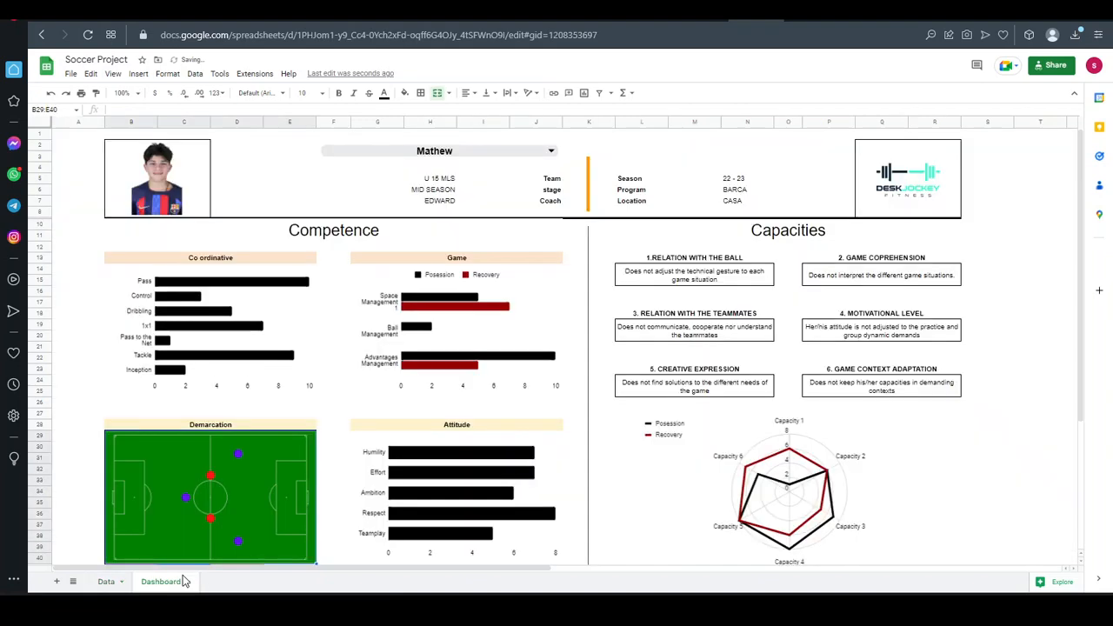
left_click(551, 157)
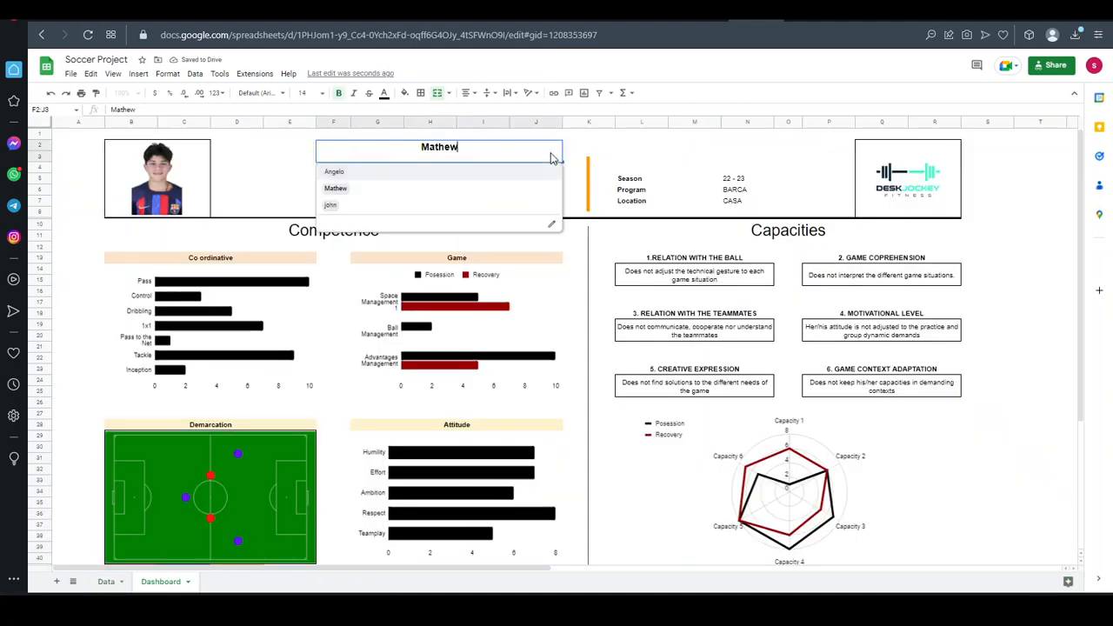
left_click(488, 206)
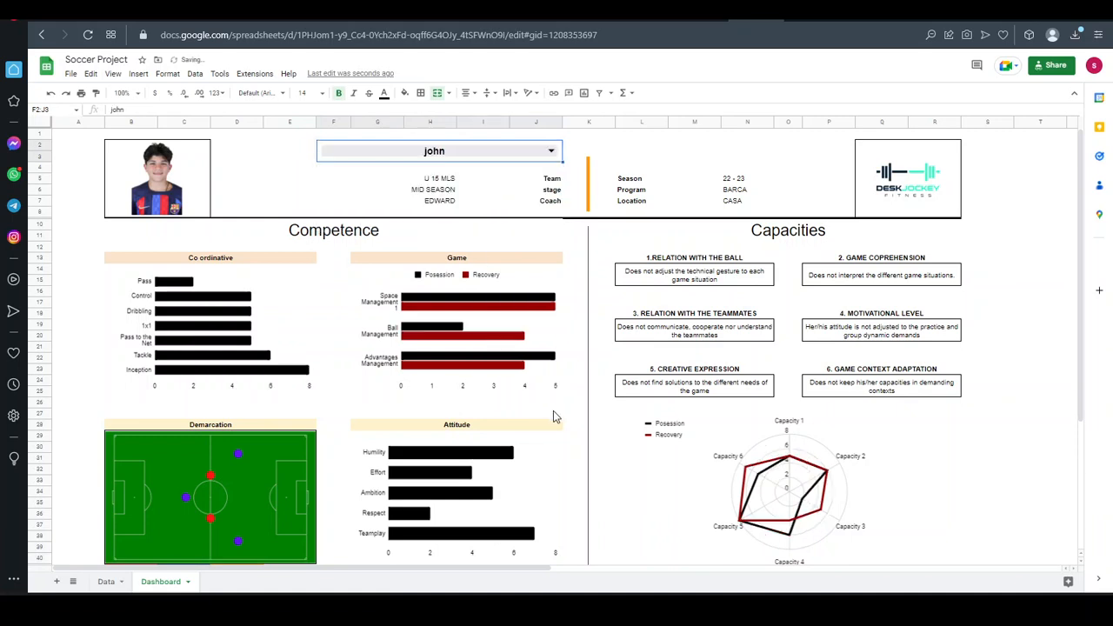
scroll(553, 416, "down", 1)
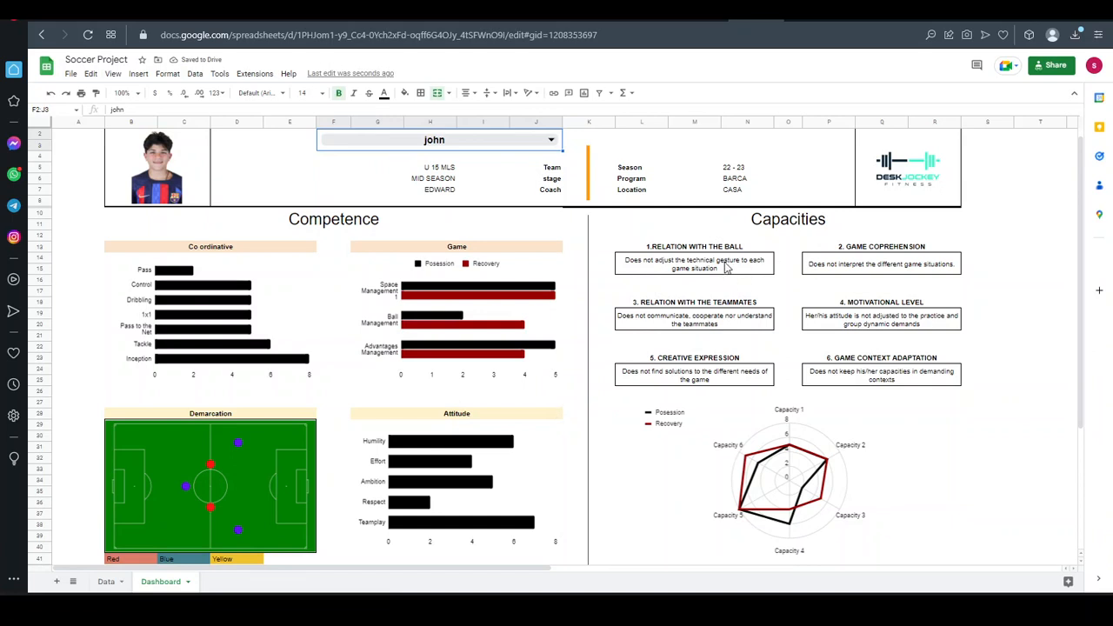
Examine the capacity scores and the Capacity 1 statement column in the Data sheet
left_click(105, 583)
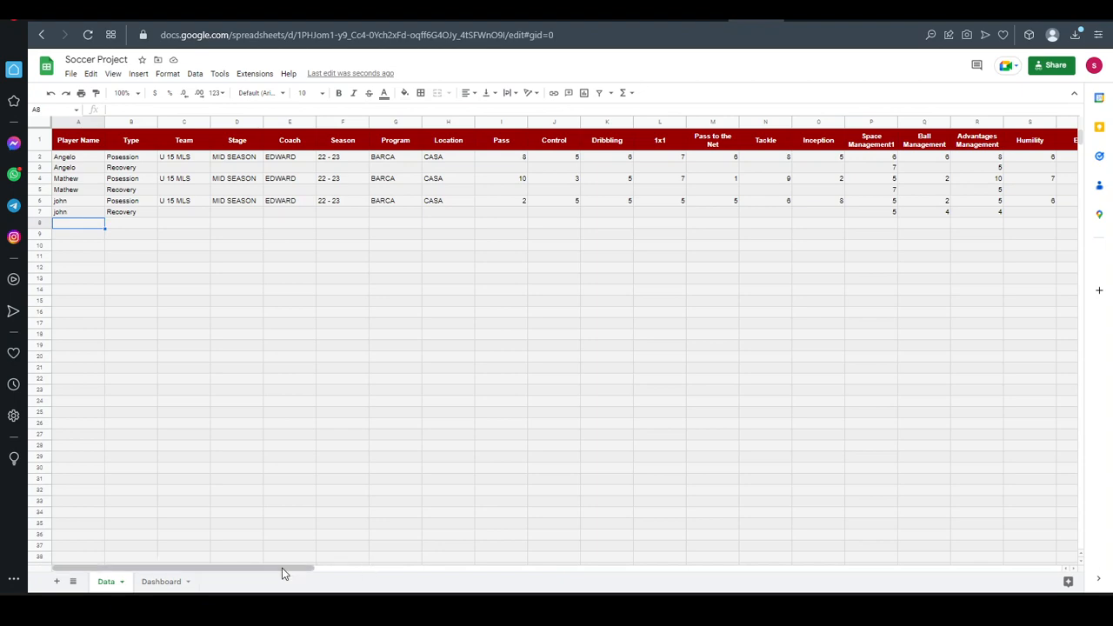
left_click_drag(282, 568, 543, 565)
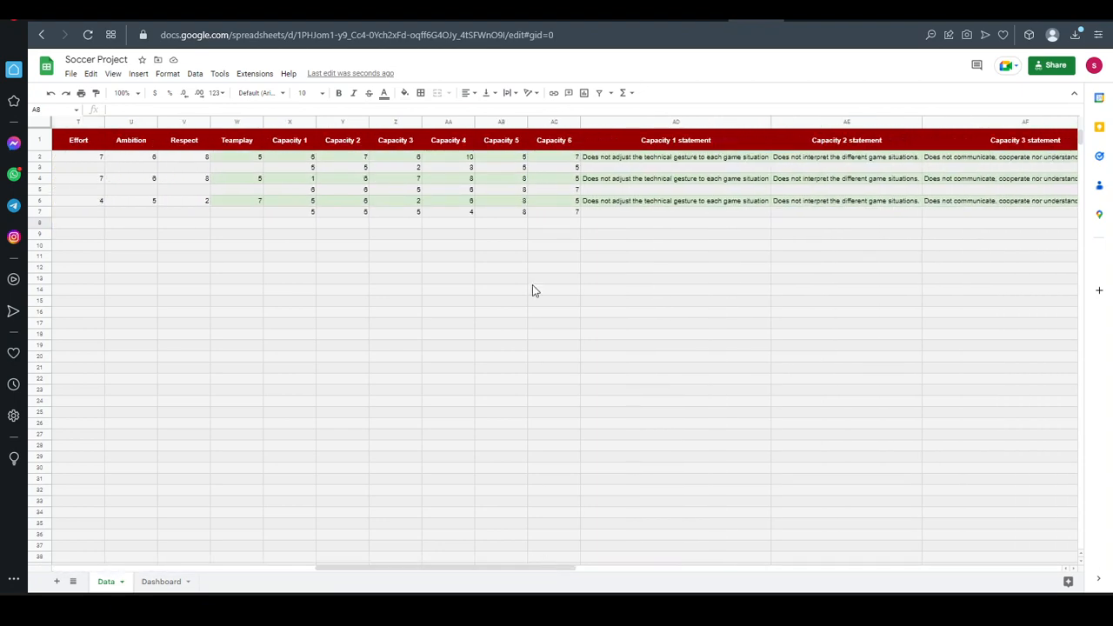
left_click(498, 157)
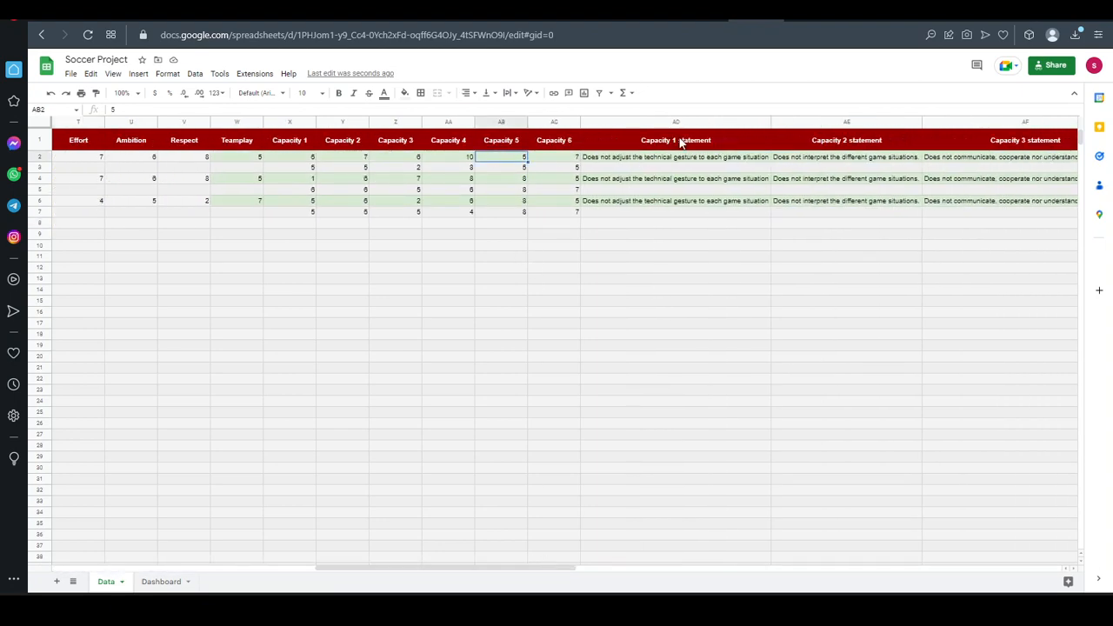
left_click(680, 144)
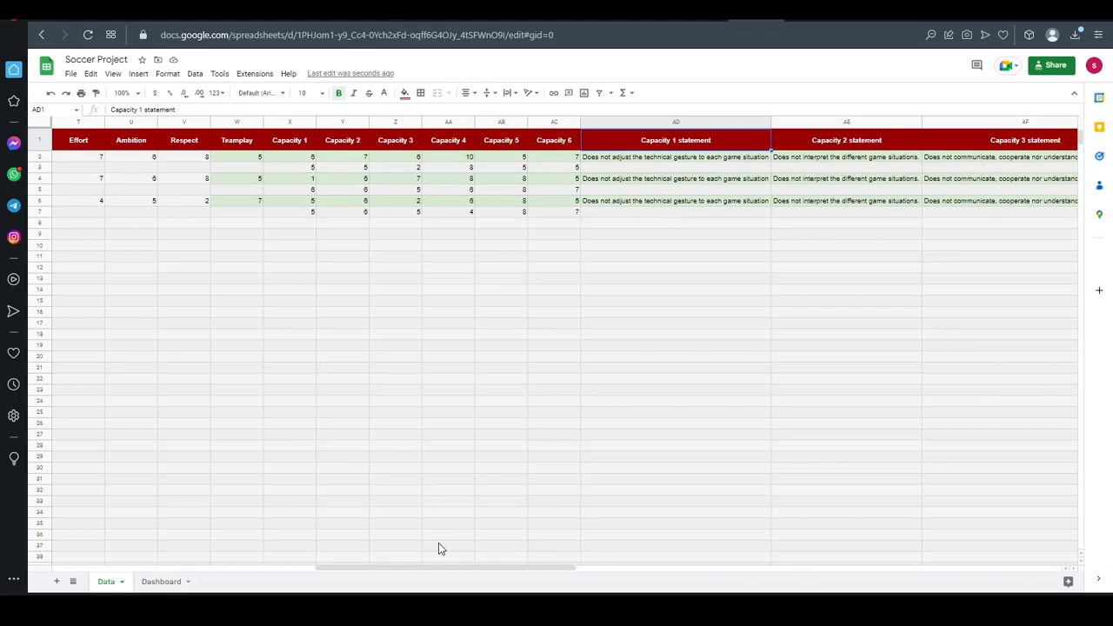
Replace the Final comment in row 6 of the Data sheet with "this is final for" followed by the player's first name
left_click_drag(444, 569, 719, 546)
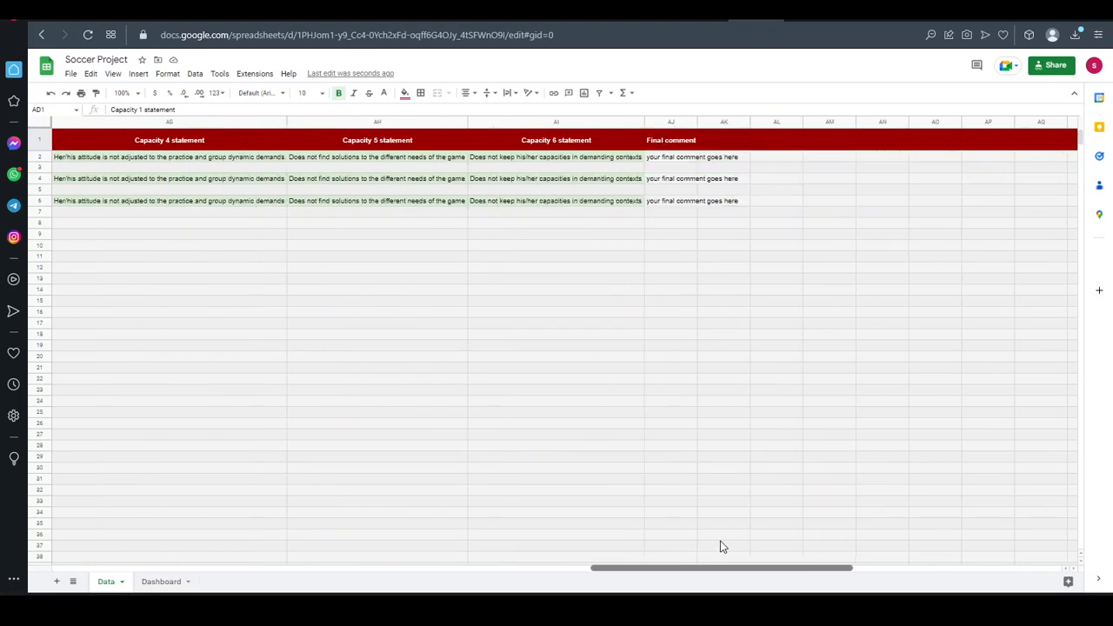
left_click(673, 203)
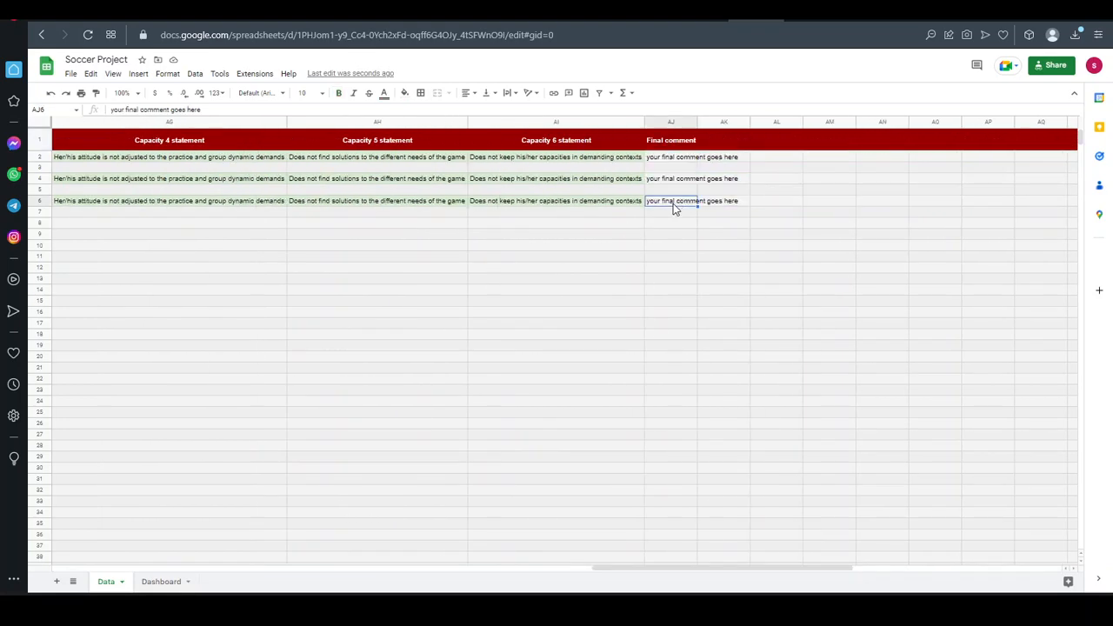
type("th")
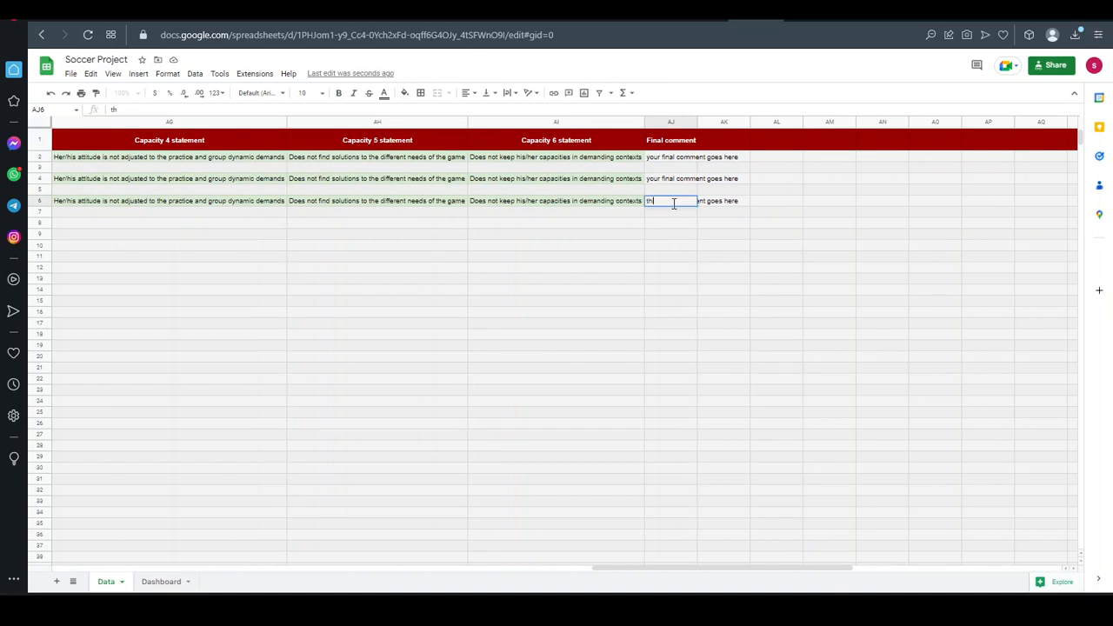
type("is is fine")
type("l for john")
key("Return")
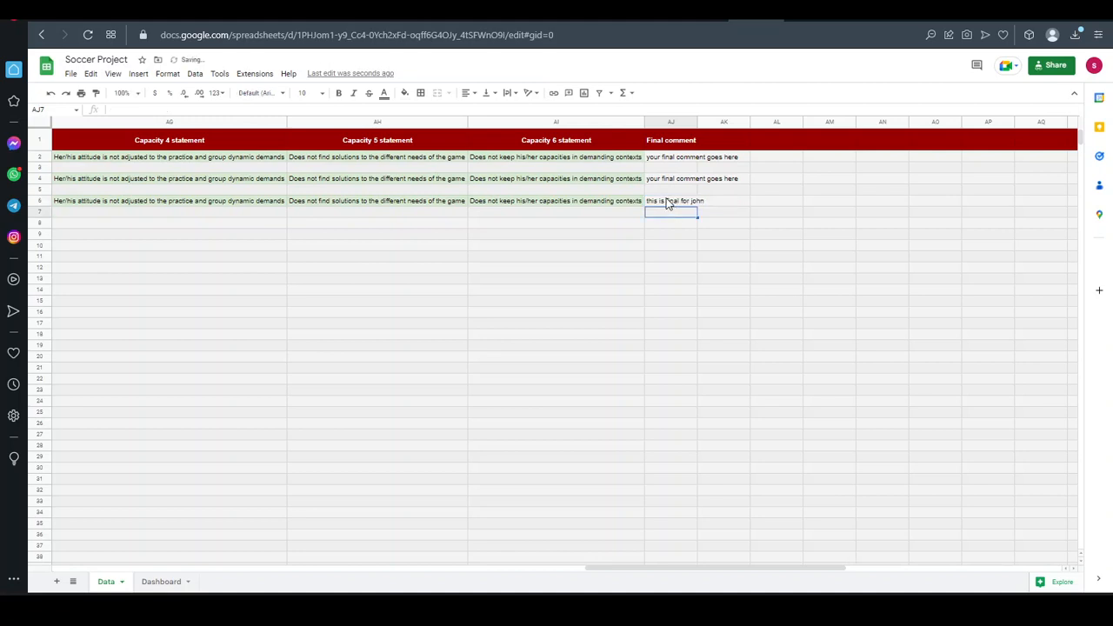
left_click(672, 202)
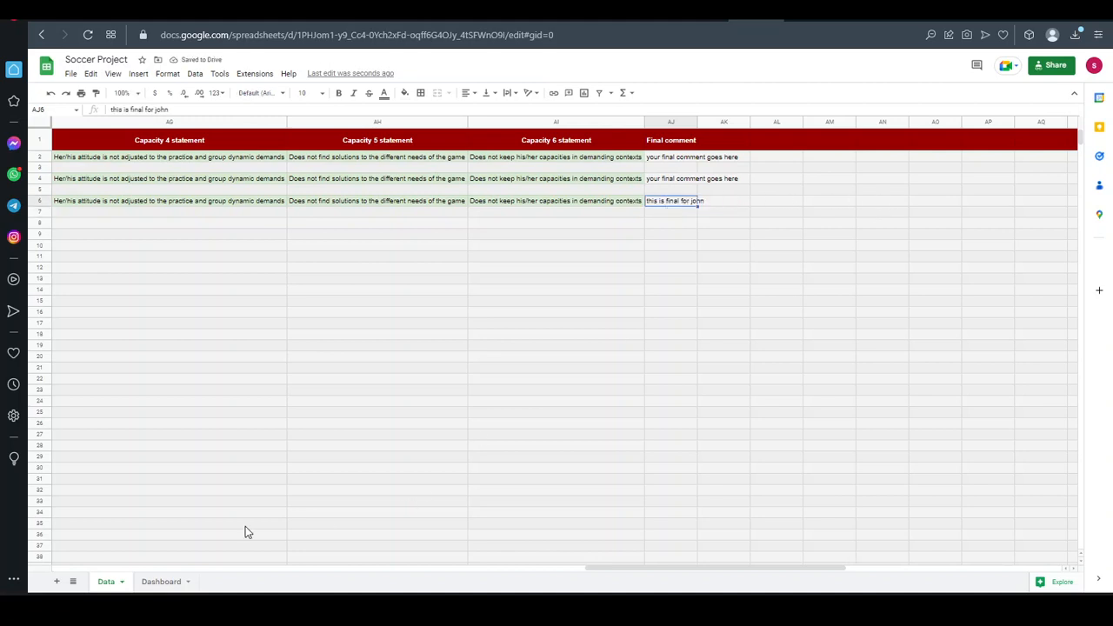
Check the Final Comment box on the Dashboard sheet against the comment entered for the selected player
left_click(166, 581)
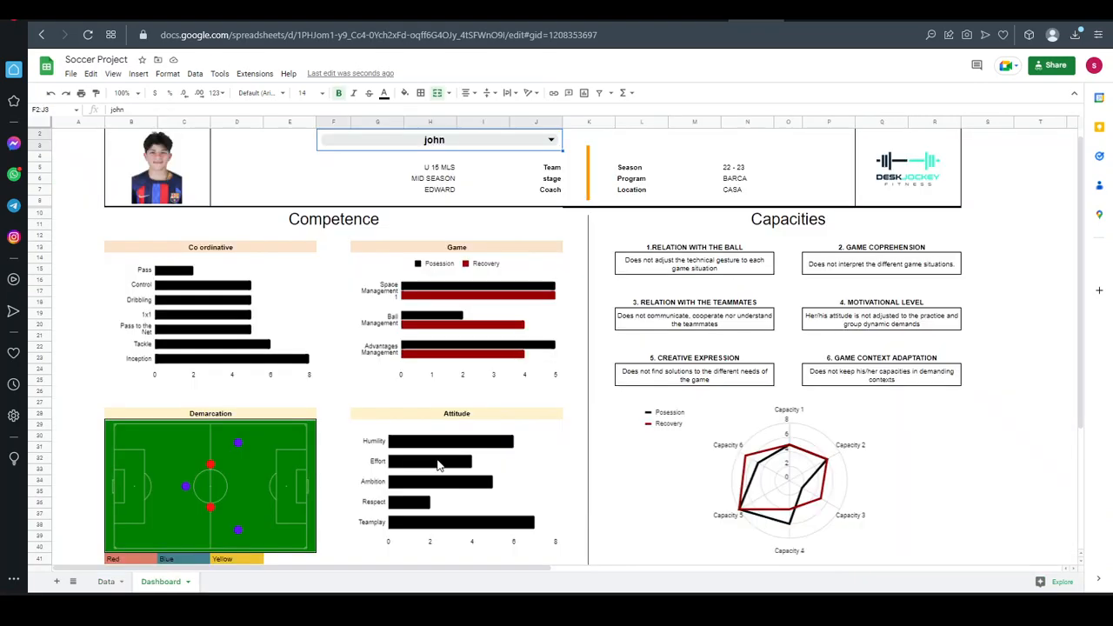
scroll(438, 461, "down", 5)
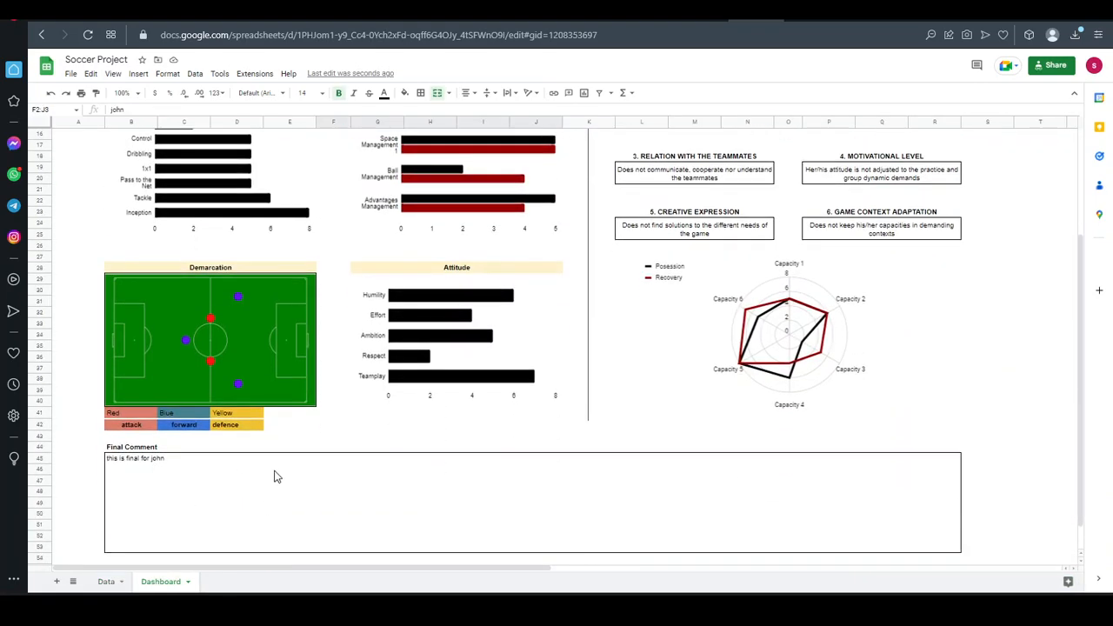
scroll(310, 449, "up", 1)
scroll(311, 449, "up", 2)
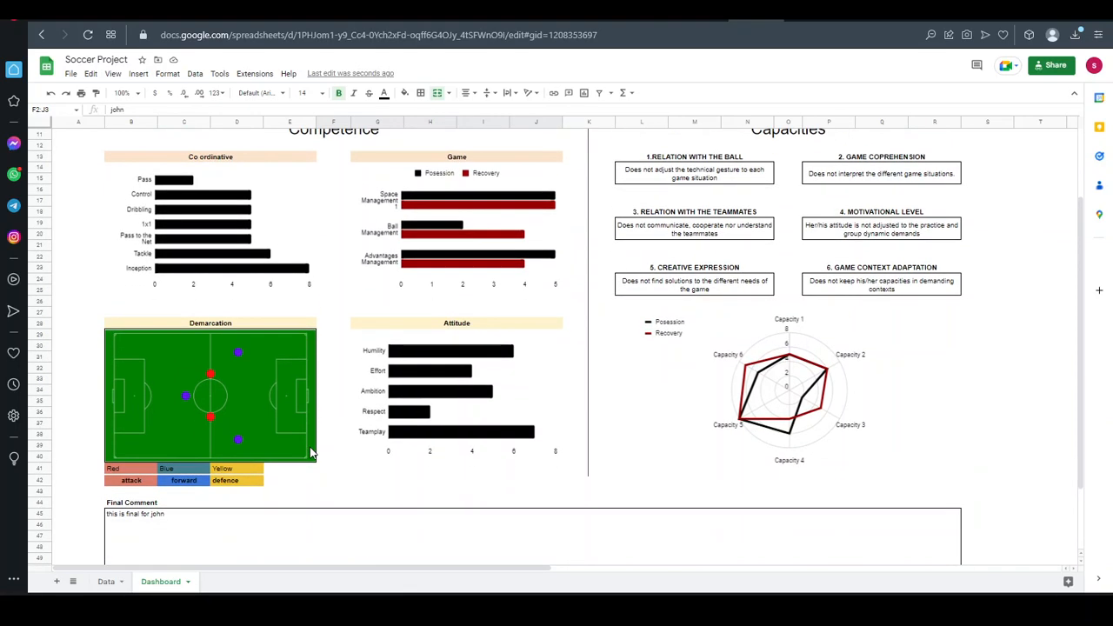
scroll(311, 450, "up", 1)
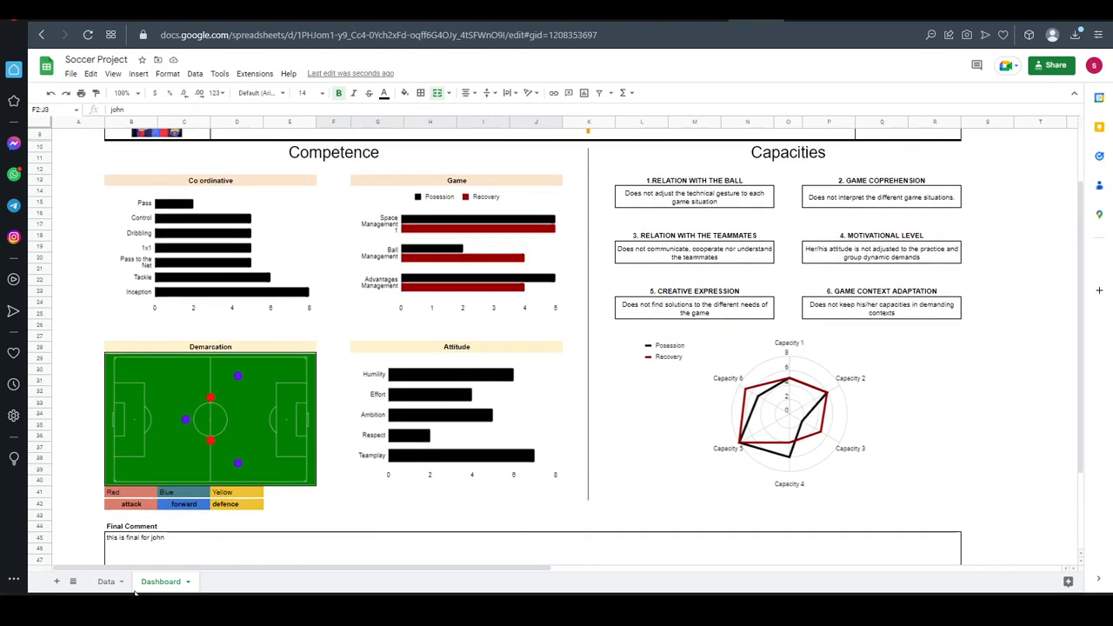
Freeze the Player Name column of the Data sheet by freezing 1 column
left_click(106, 583)
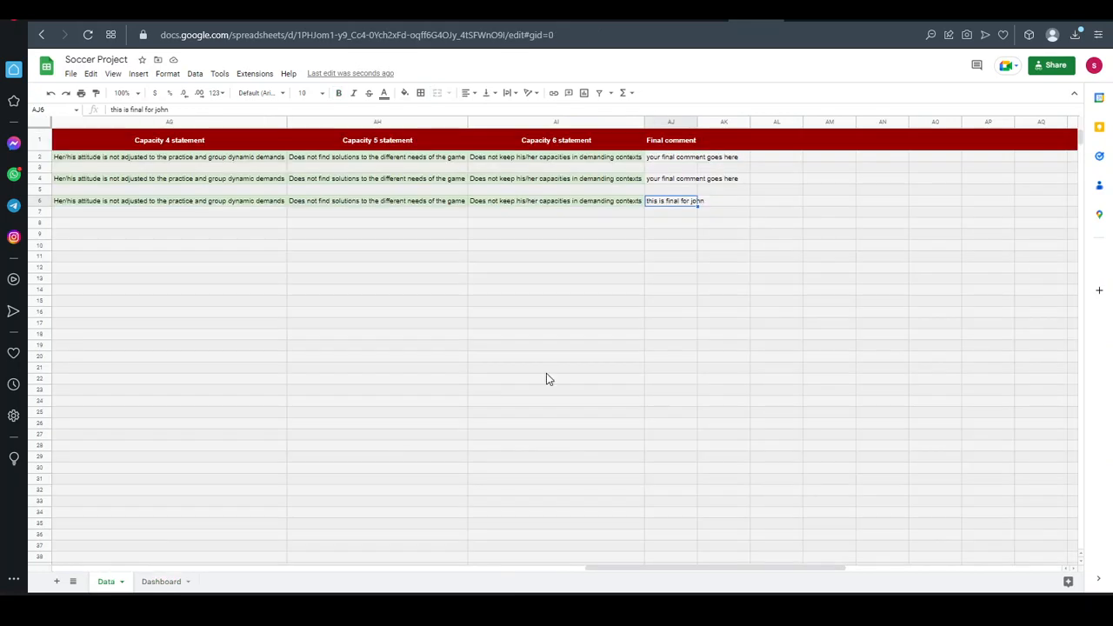
left_click(537, 143)
scroll(515, 215, "left", 20)
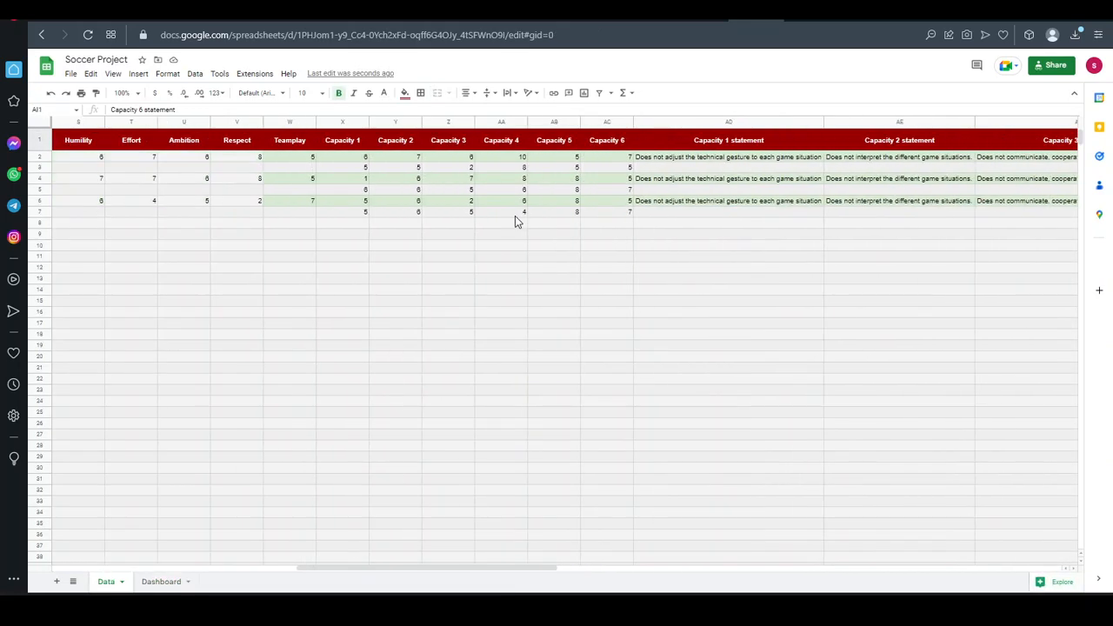
scroll(511, 224, "right", 15)
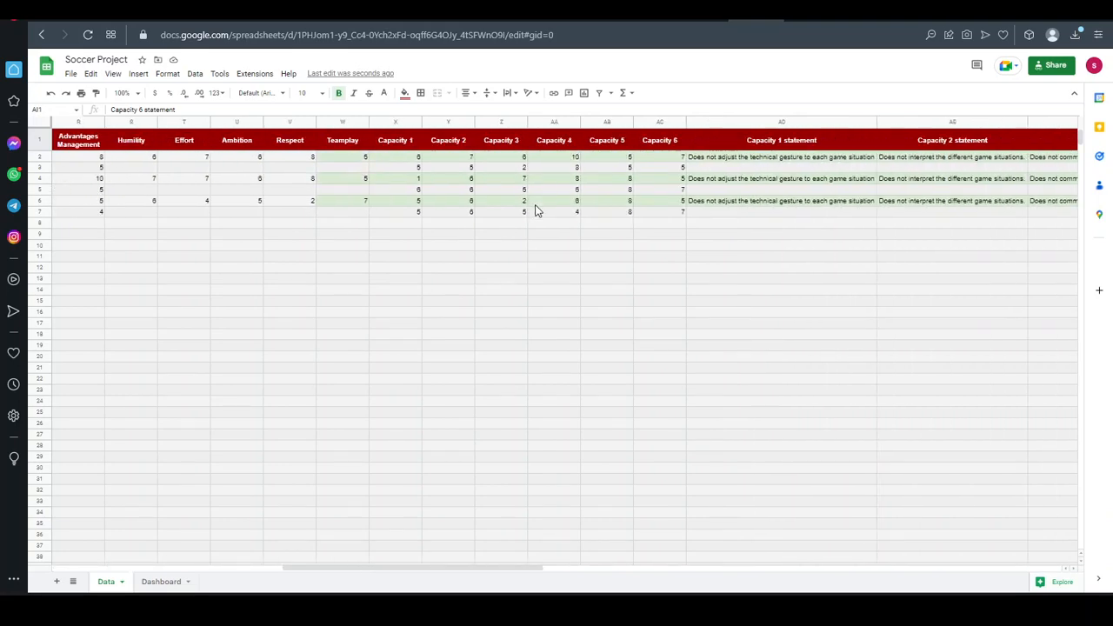
scroll(506, 233, "left", 15)
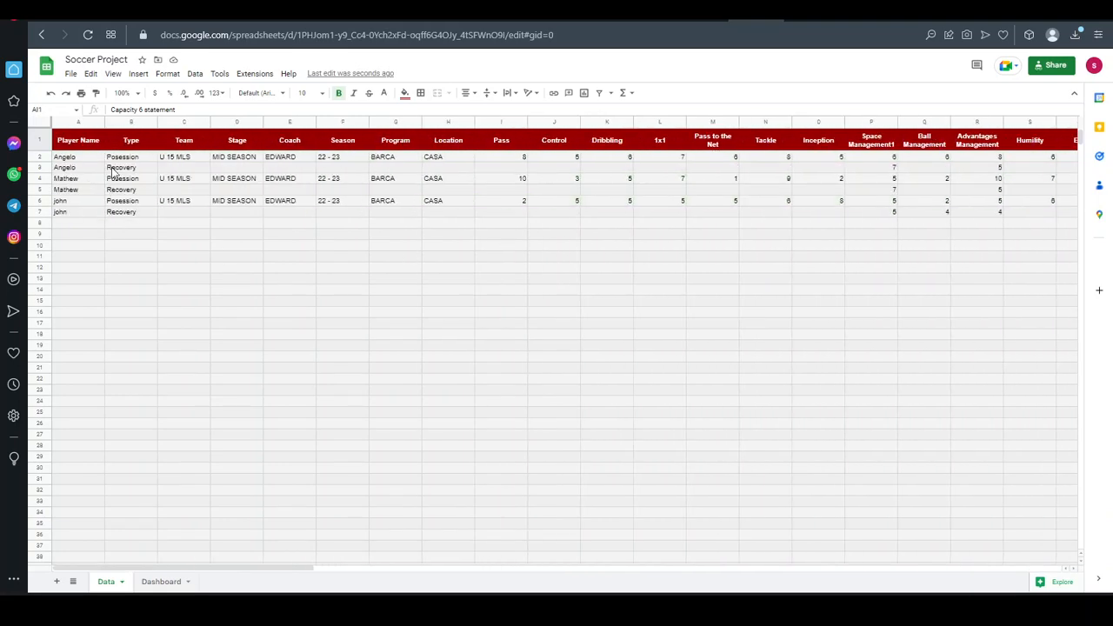
left_click(78, 122)
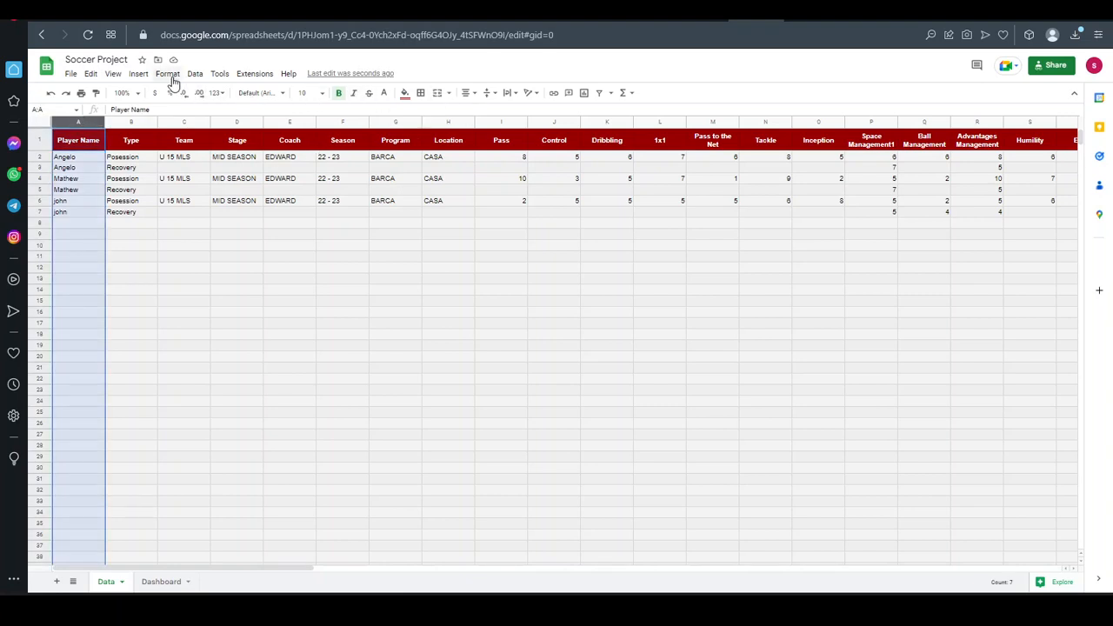
left_click(121, 78)
mouse_move(224, 109)
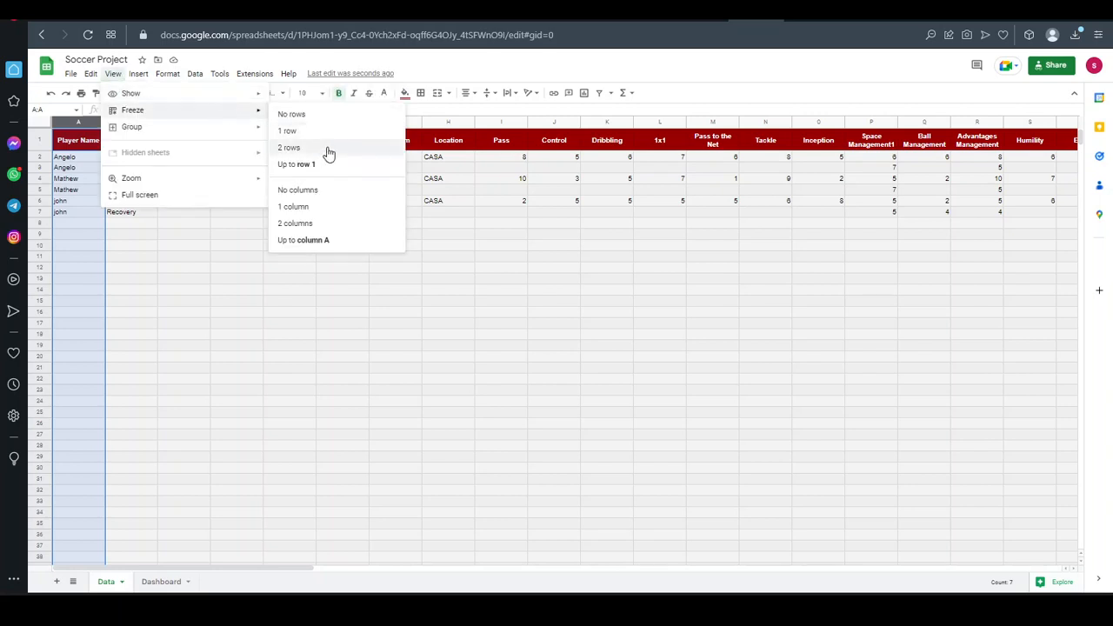
left_click(340, 209)
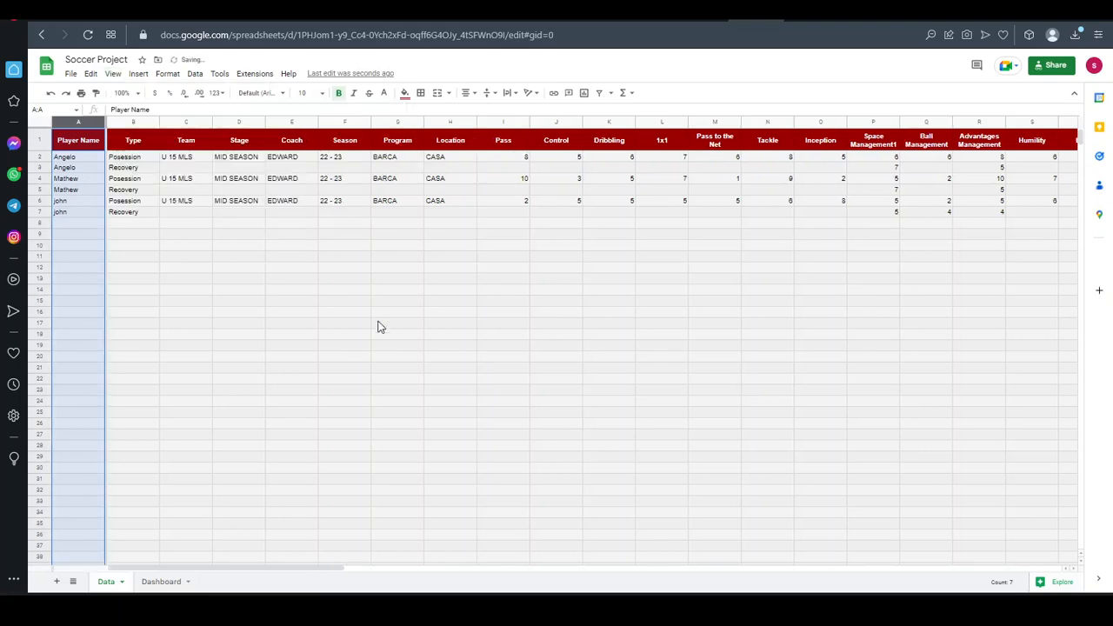
Examine the Data sheet across to the Final comment column and back to check the frozen Player Name column
left_click(377, 325)
scroll(378, 325, "right", 15)
scroll(377, 327, "right", 2)
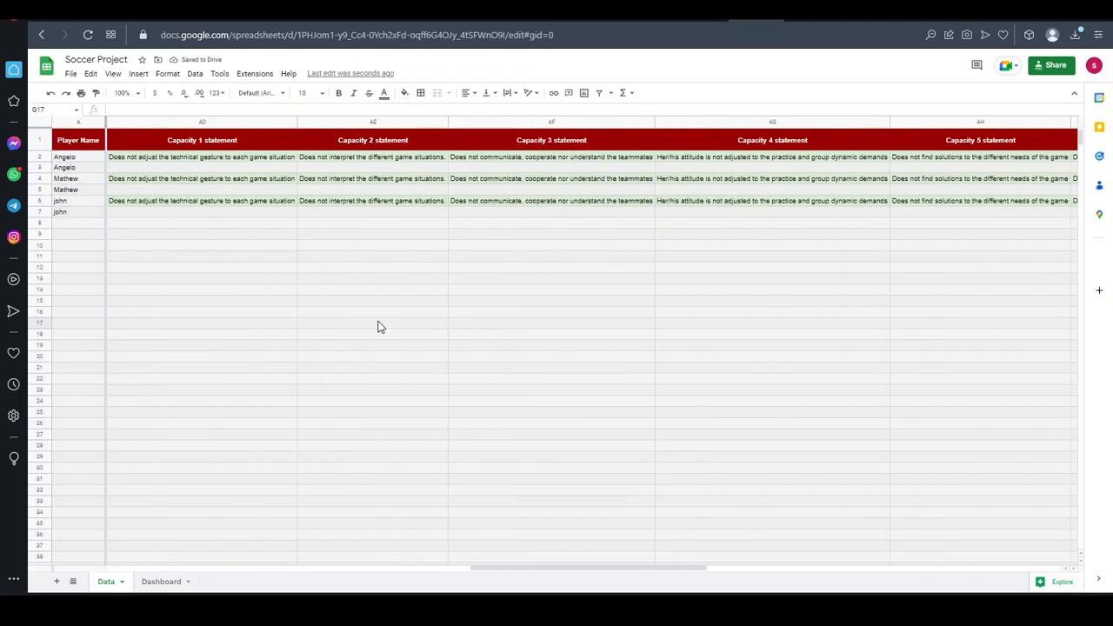
scroll(377, 327, "right", 5)
scroll(378, 325, "left", 5)
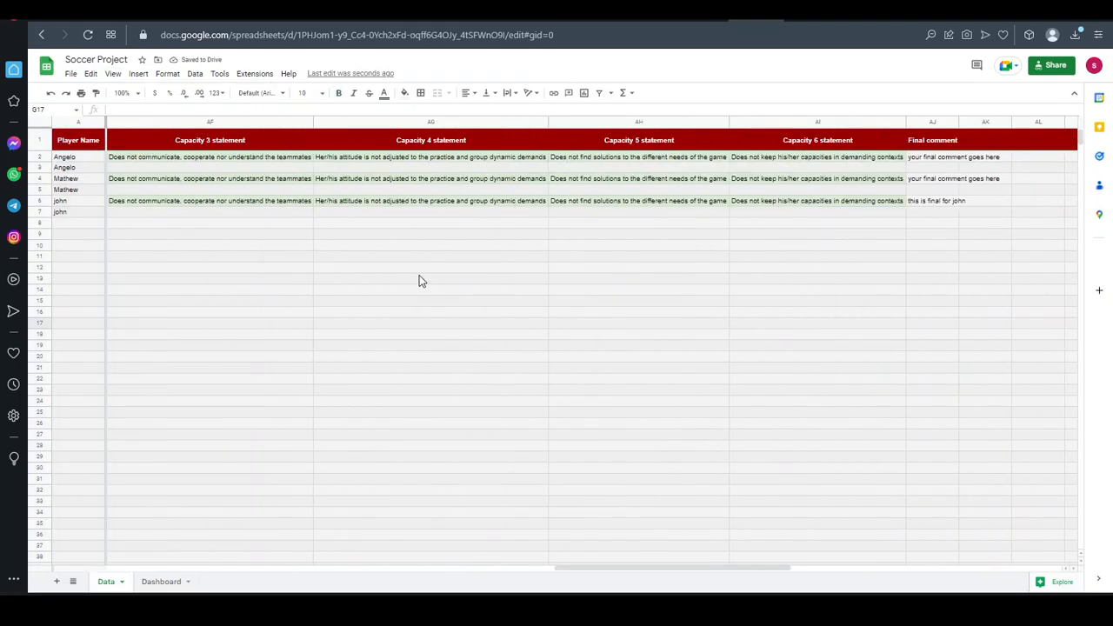
scroll(419, 280, "right", 3)
scroll(419, 280, "left", 12)
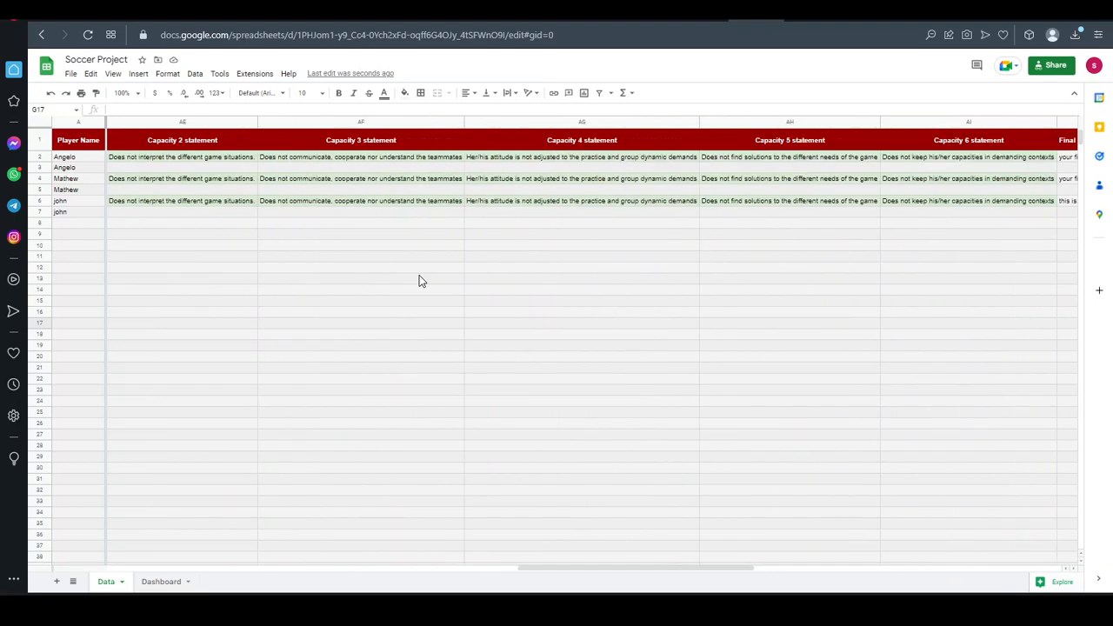
scroll(419, 278, "left", 10)
scroll(419, 278, "right", 14)
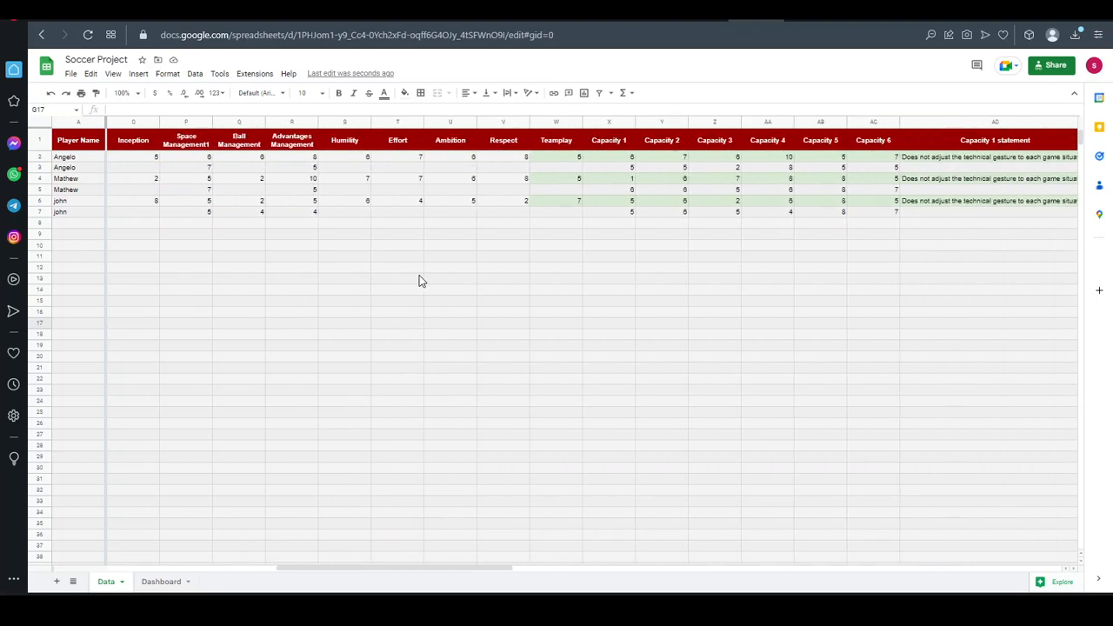
scroll(419, 280, "right", 3)
scroll(419, 280, "left", 18)
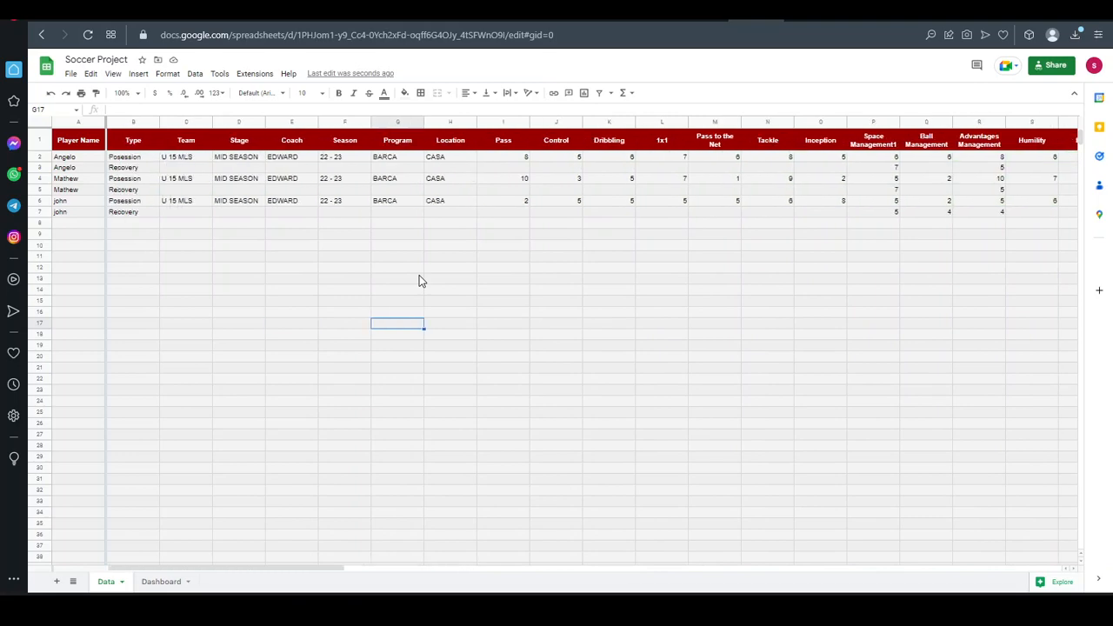
Review the Dashboard sheet's competence charts, capacity statements and radar chart once more
left_click(155, 582)
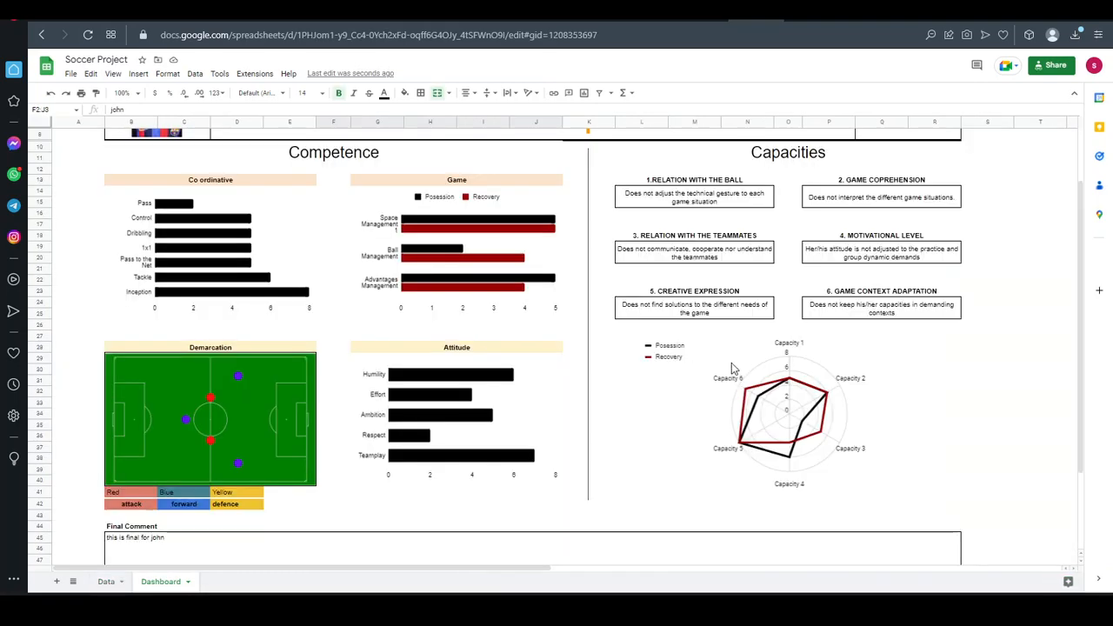
scroll(731, 362, "down", 3)
scroll(733, 368, "up", 2)
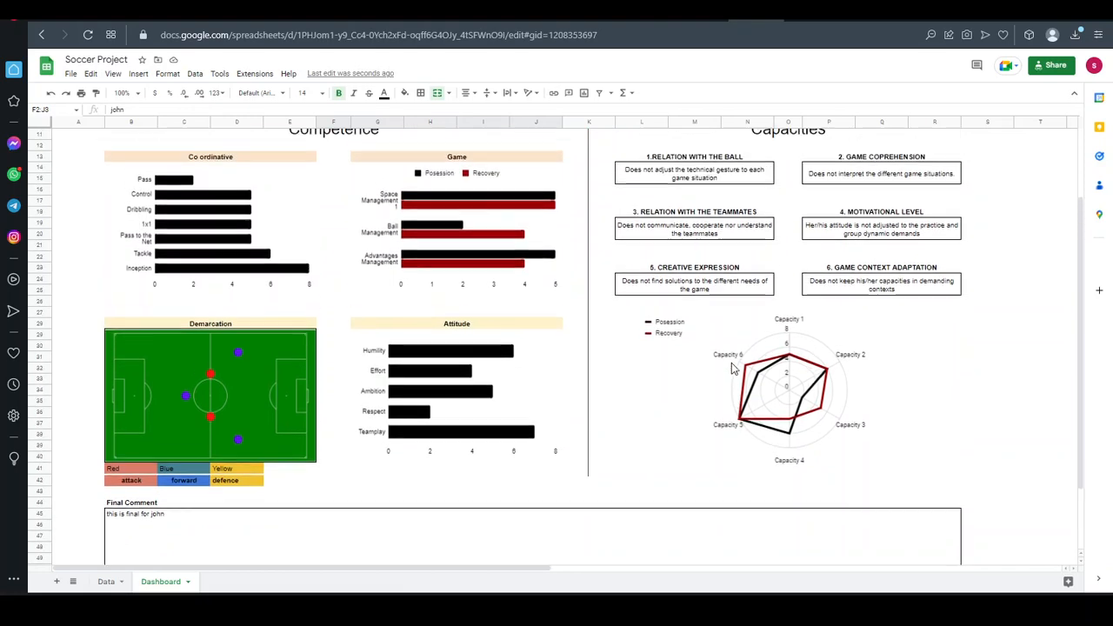
scroll(731, 363, "up", 4)
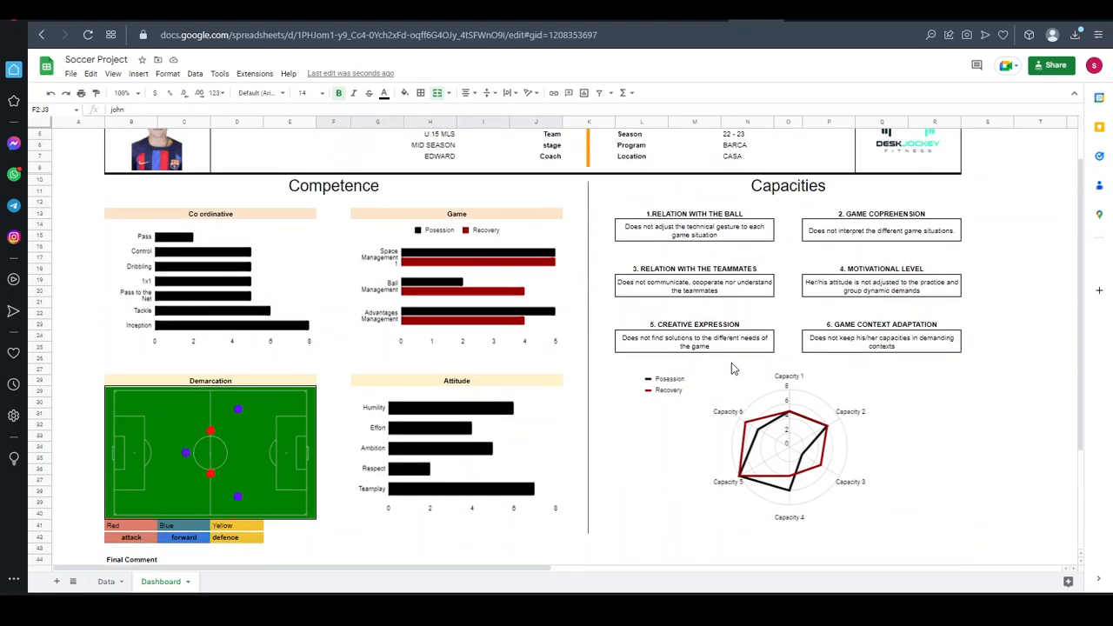